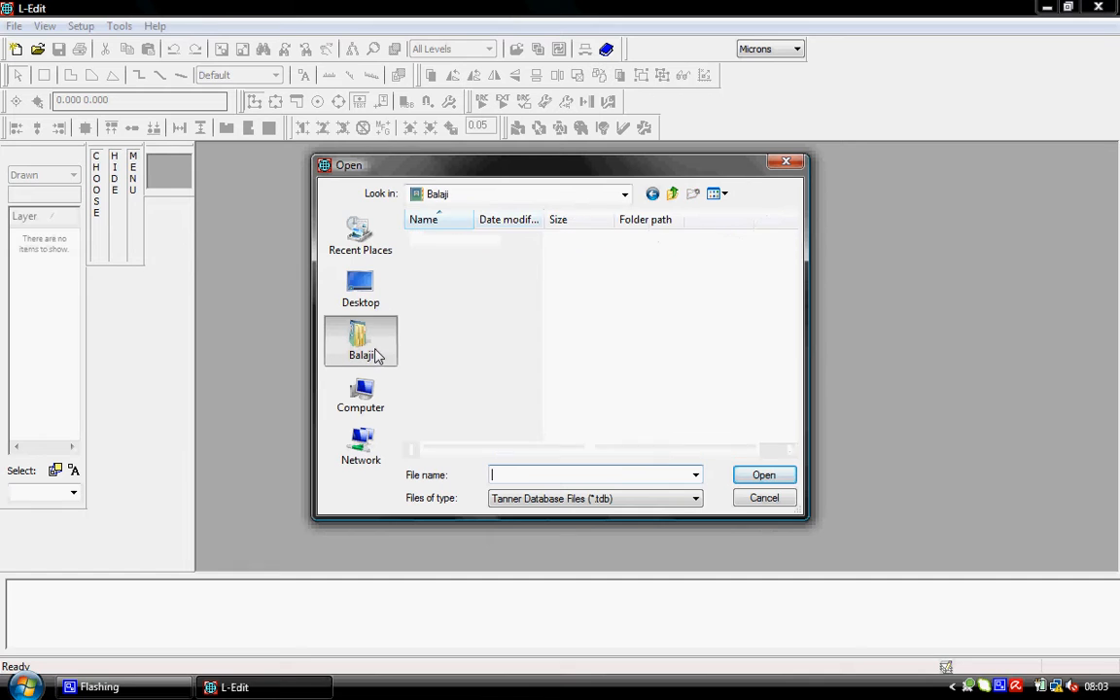
# Browse for the TDB setup file to Documents\Tanner EDA\Tanner Tools v13.0\L-Edit and LVS\Tech and dismiss the KiesPDLR error dialog.
pyautogui.click(571, 389)
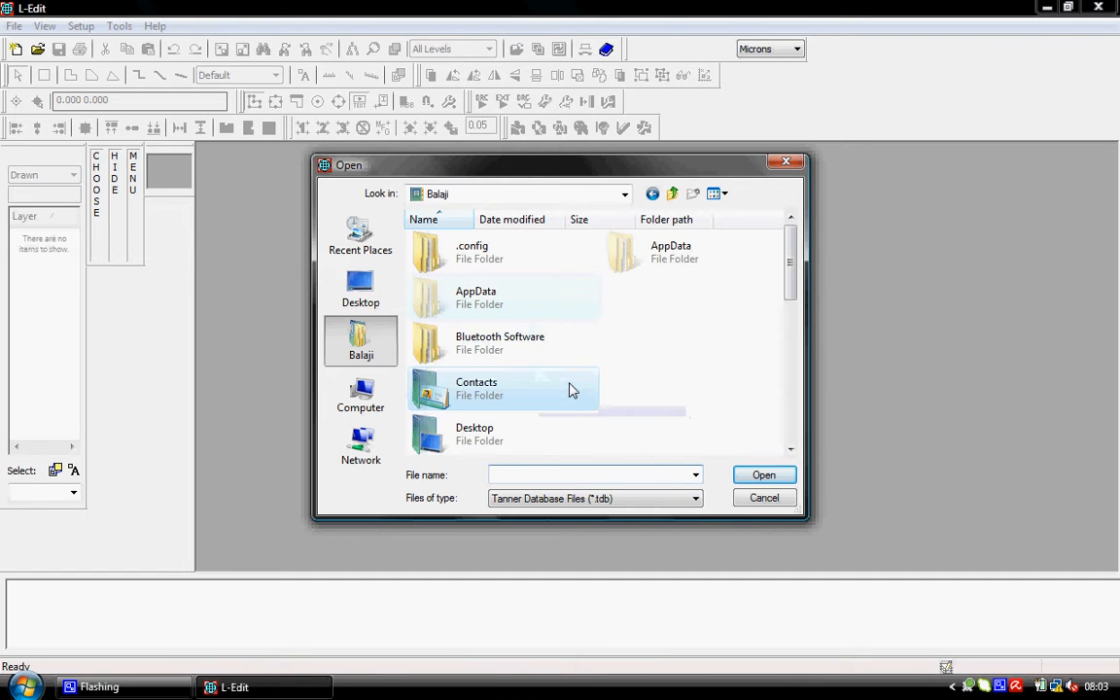
pyautogui.scroll(-1, 565, 382)
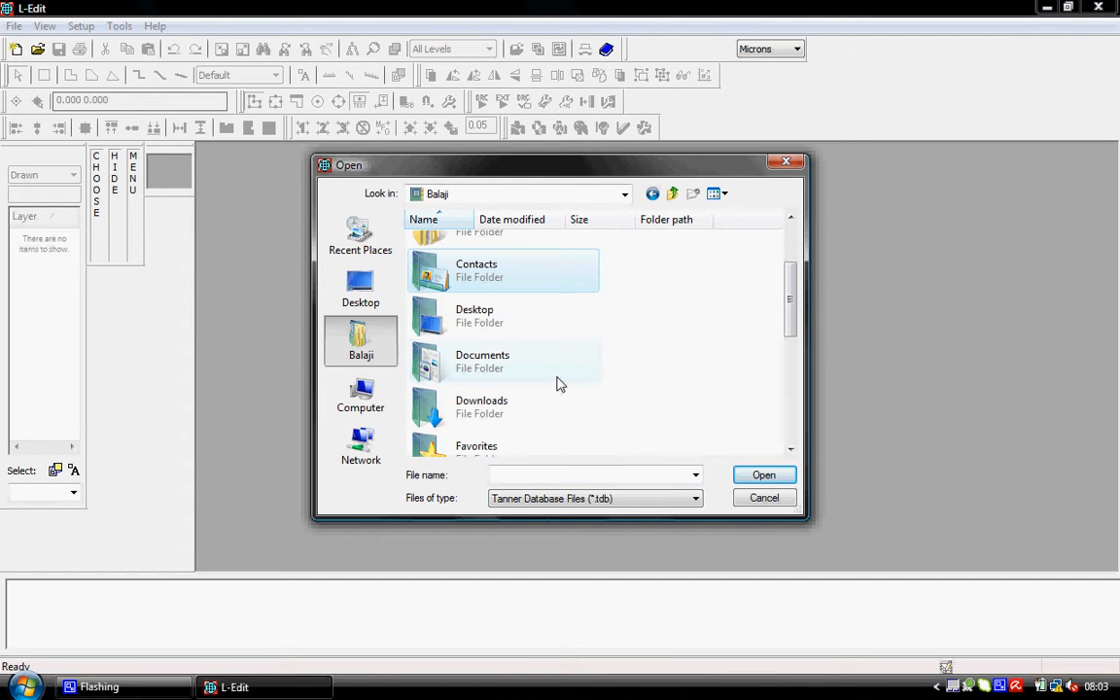
pyautogui.doubleClick(552, 379)
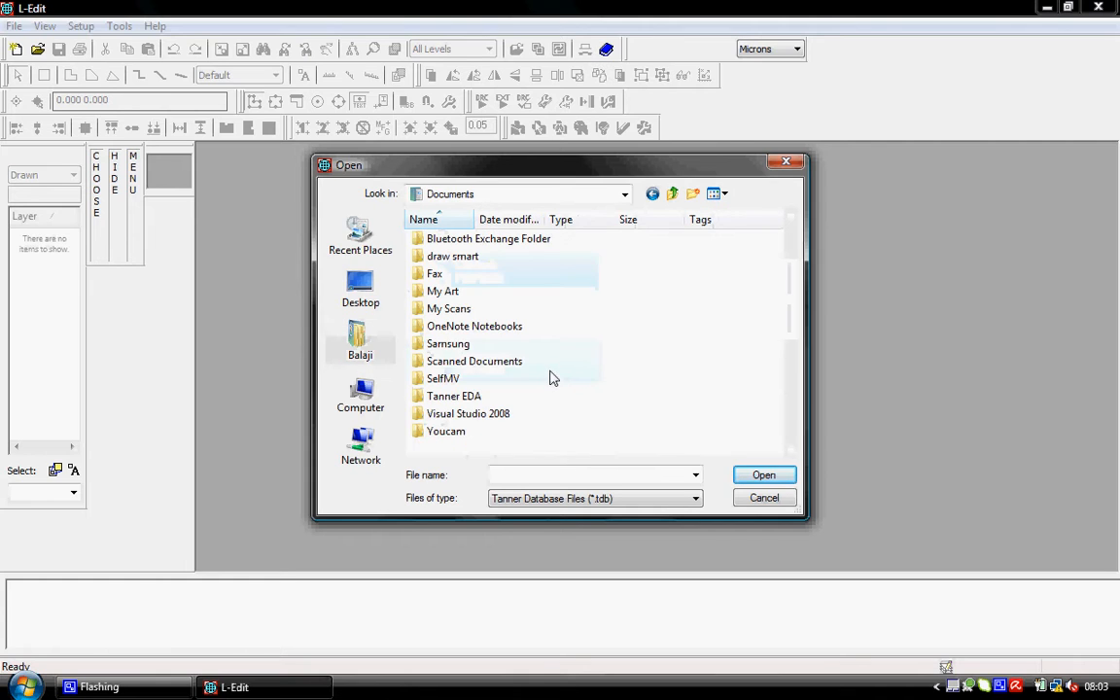
pyautogui.doubleClick(471, 397)
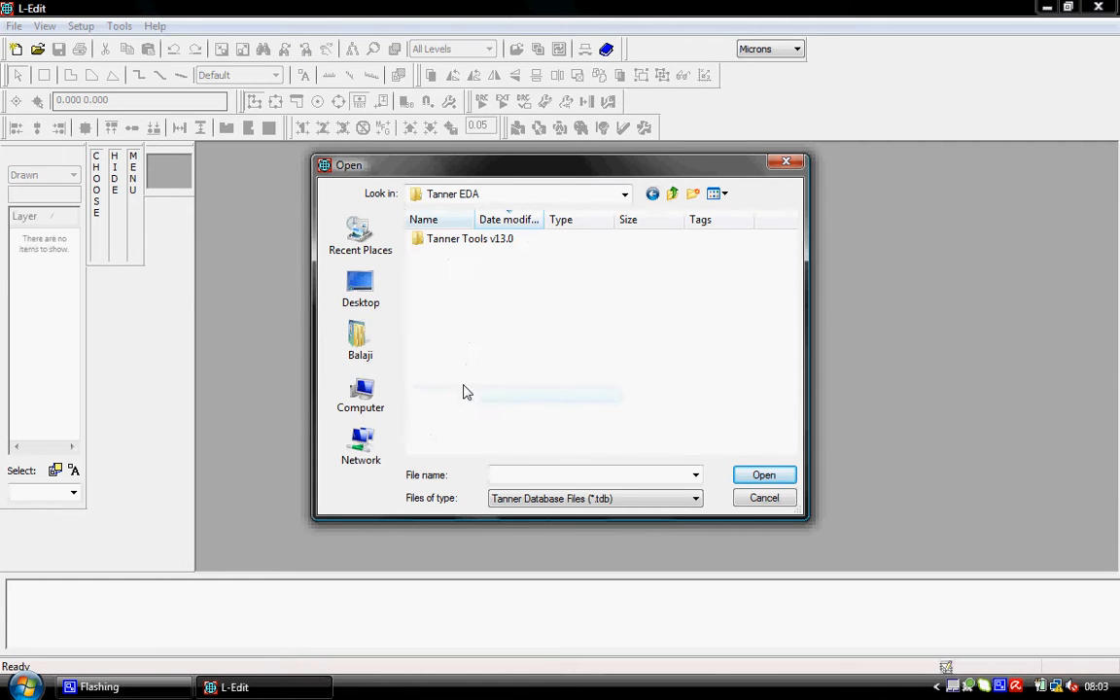
pyautogui.doubleClick(474, 241)
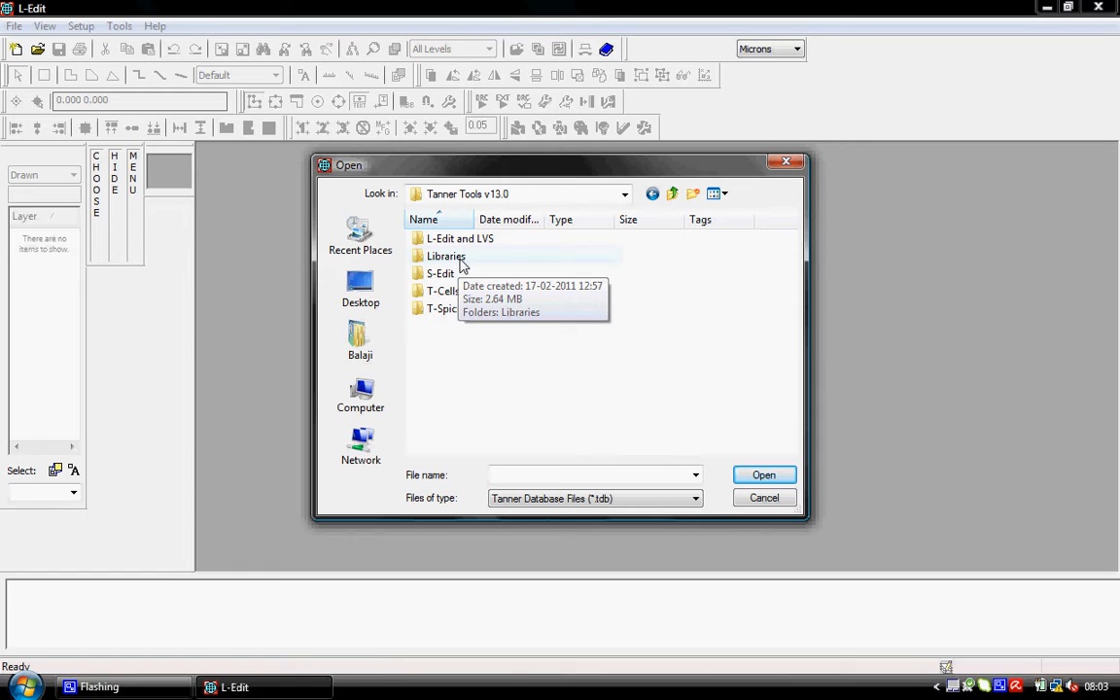
pyautogui.doubleClick(463, 240)
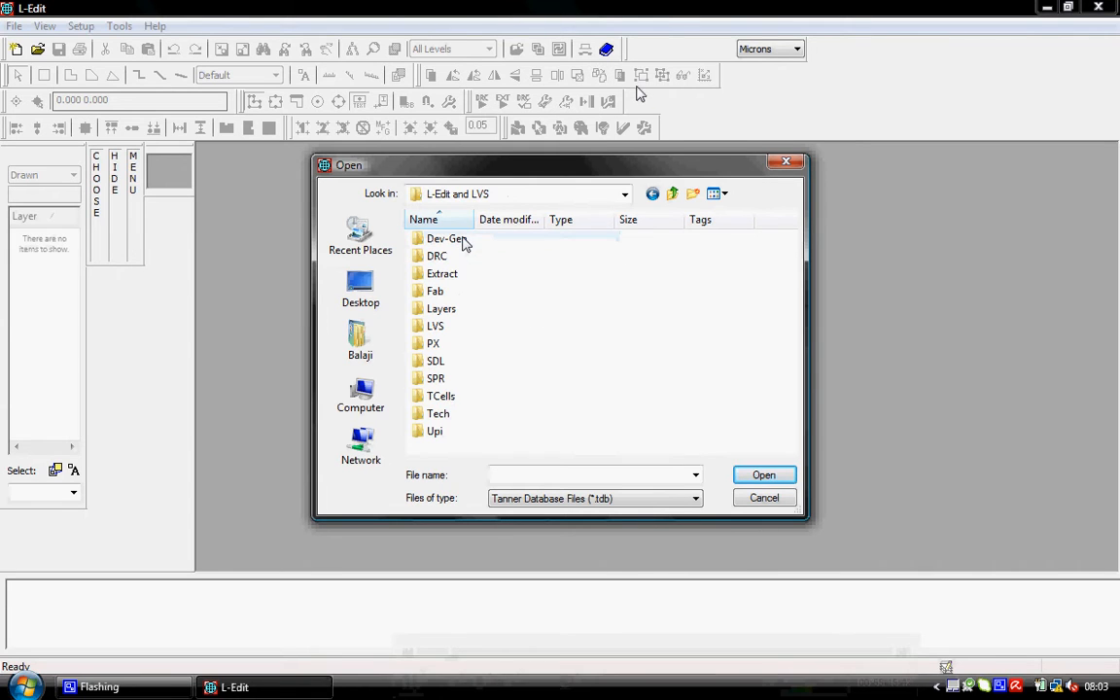
pyautogui.doubleClick(459, 417)
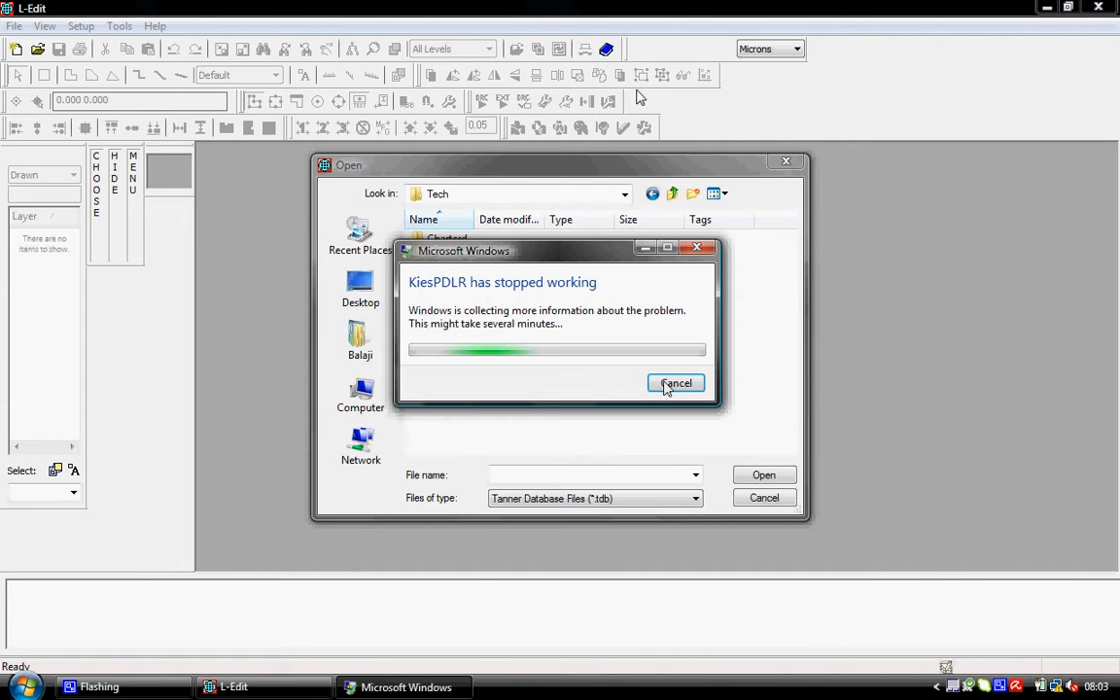
pyautogui.click(671, 384)
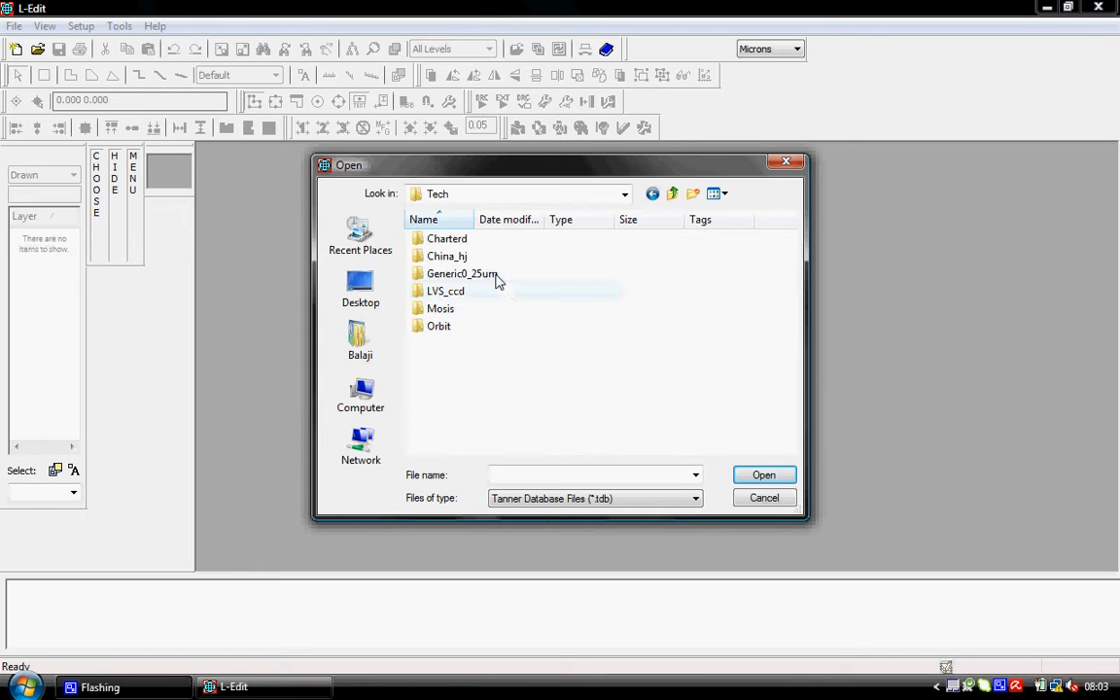
# Create a new layout with its TDB setup copied from Generic_025.tdb in the Generic0_25um folder, and maximize the cell window.
pyautogui.doubleClick(496, 280)
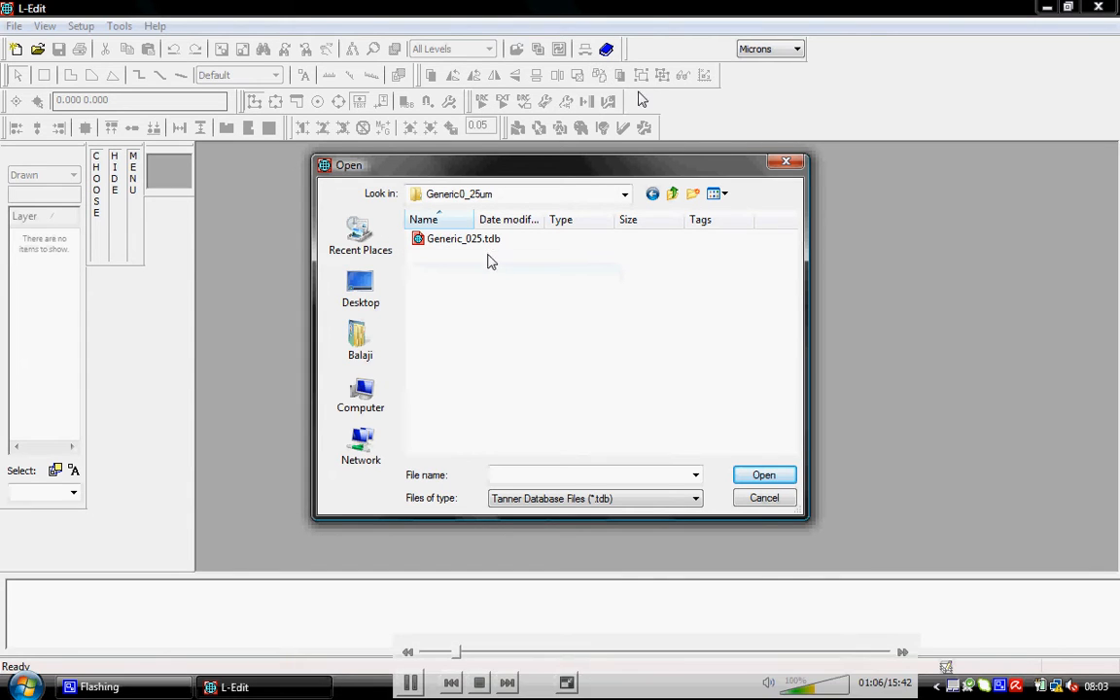
pyautogui.click(485, 240)
pyautogui.click(761, 476)
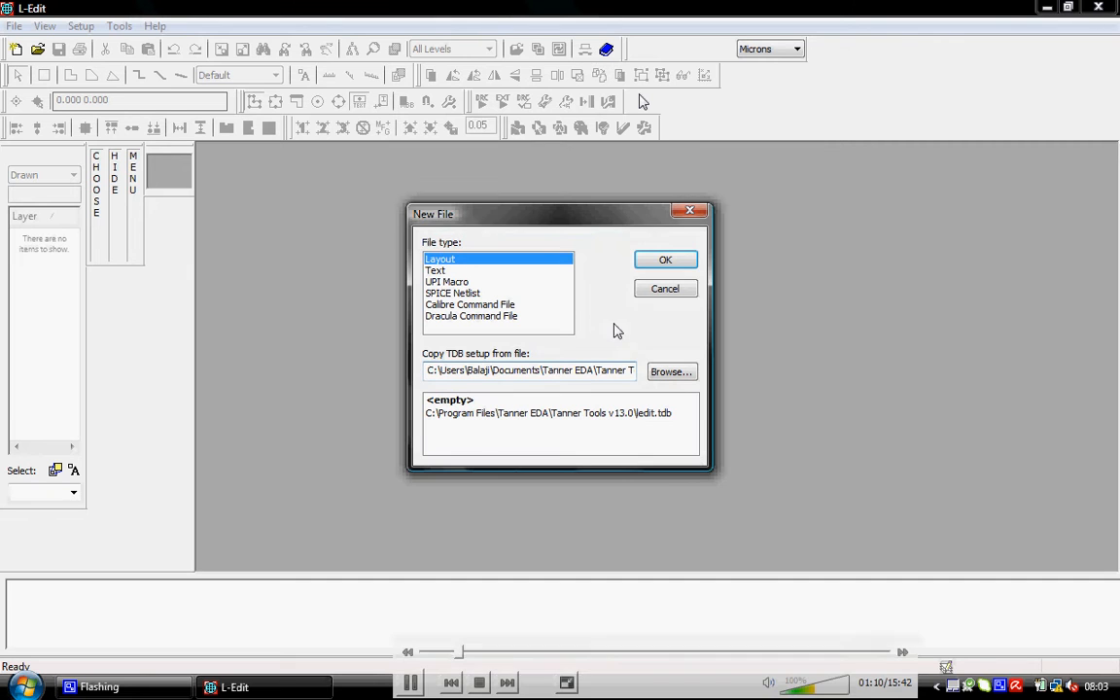
pyautogui.click(666, 260)
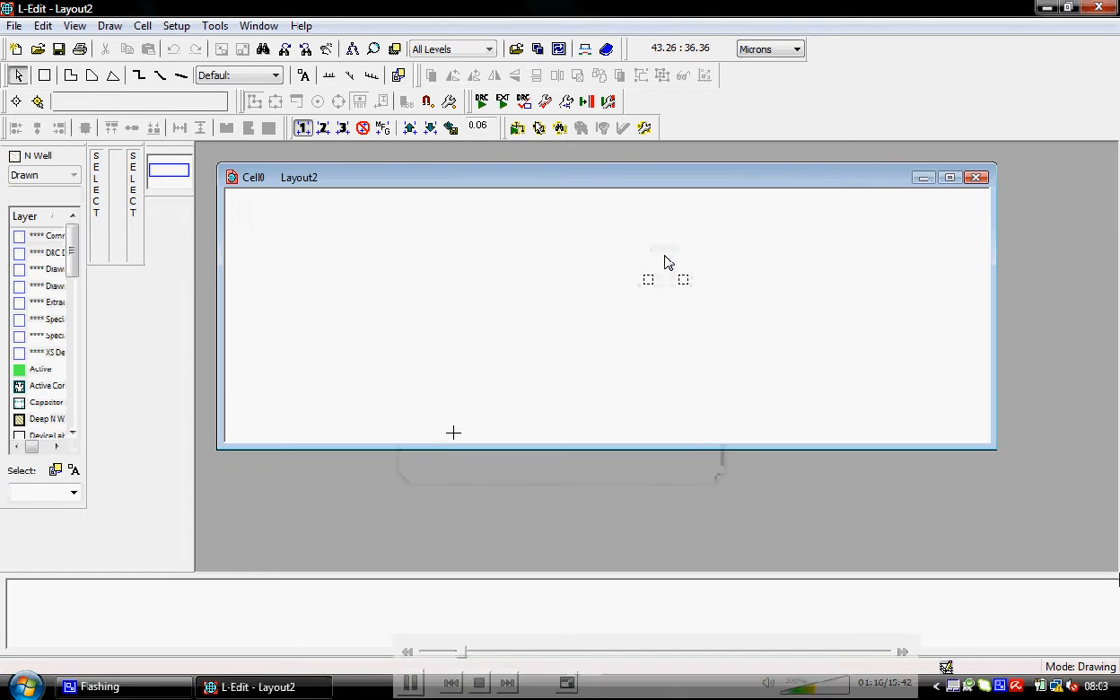
pyautogui.click(950, 178)
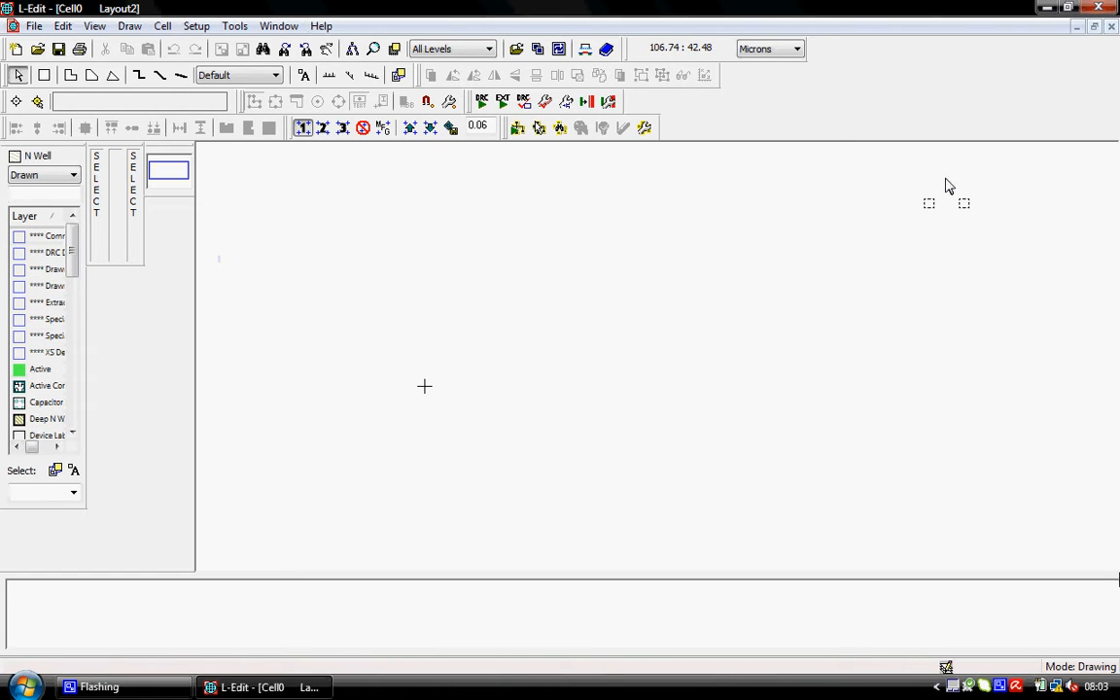
# Configure the design grid with a 0.25 micron major grid, a 0.125 micron minor grid and the Smooth cursor type.
pyautogui.click(181, 29)
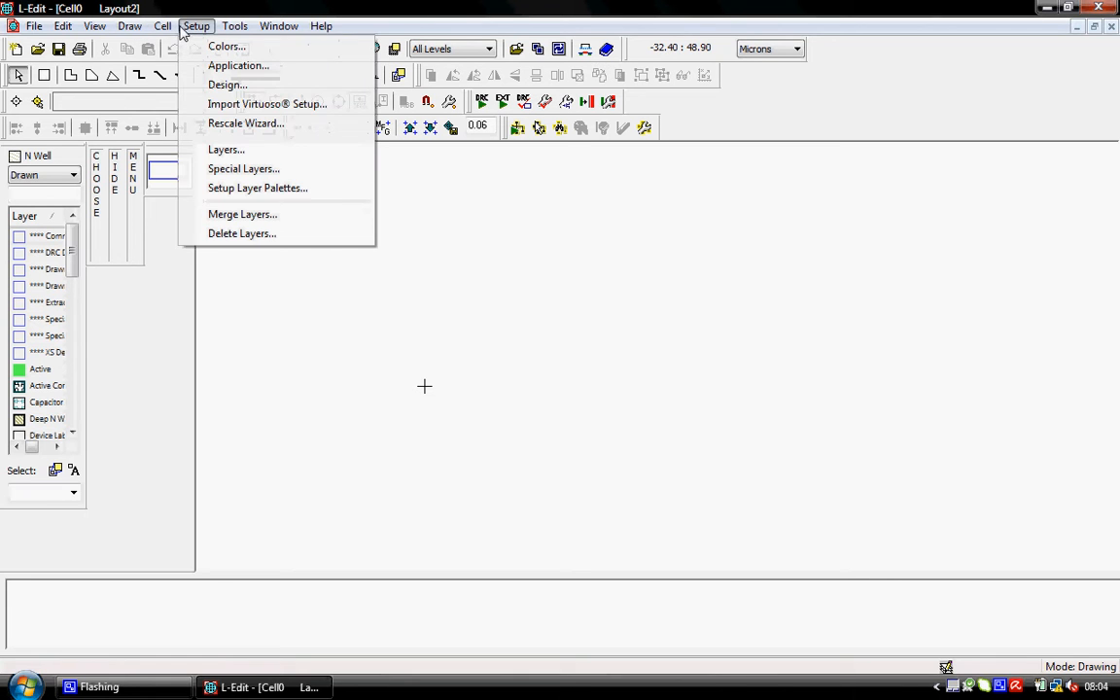
pyautogui.click(227, 85)
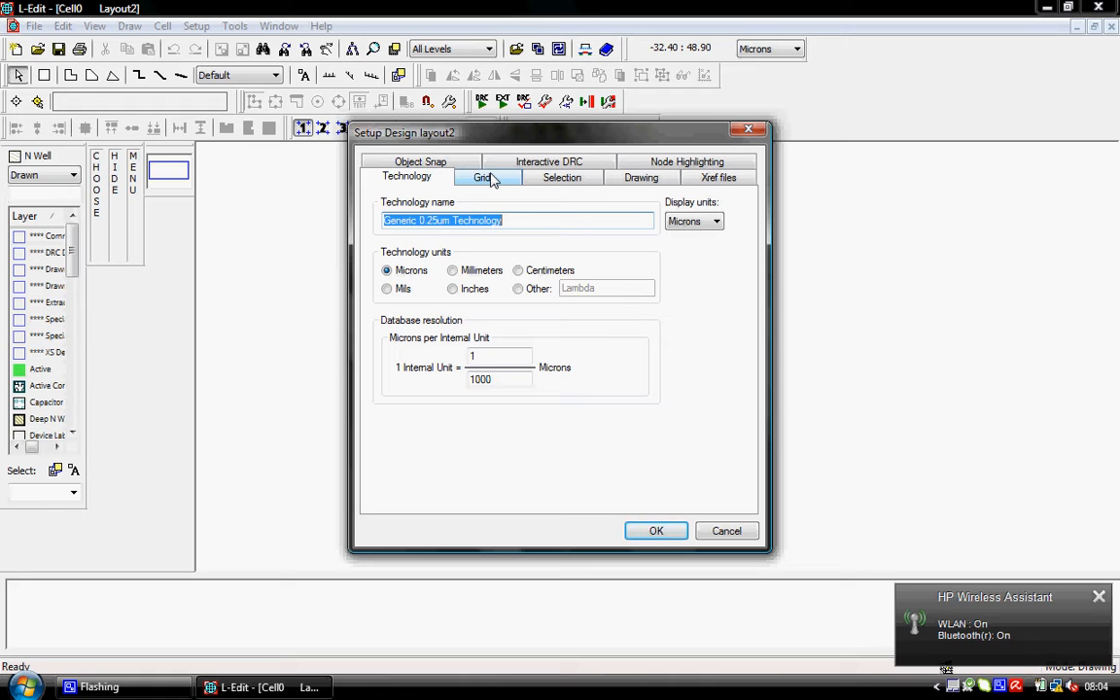
pyautogui.click(491, 180)
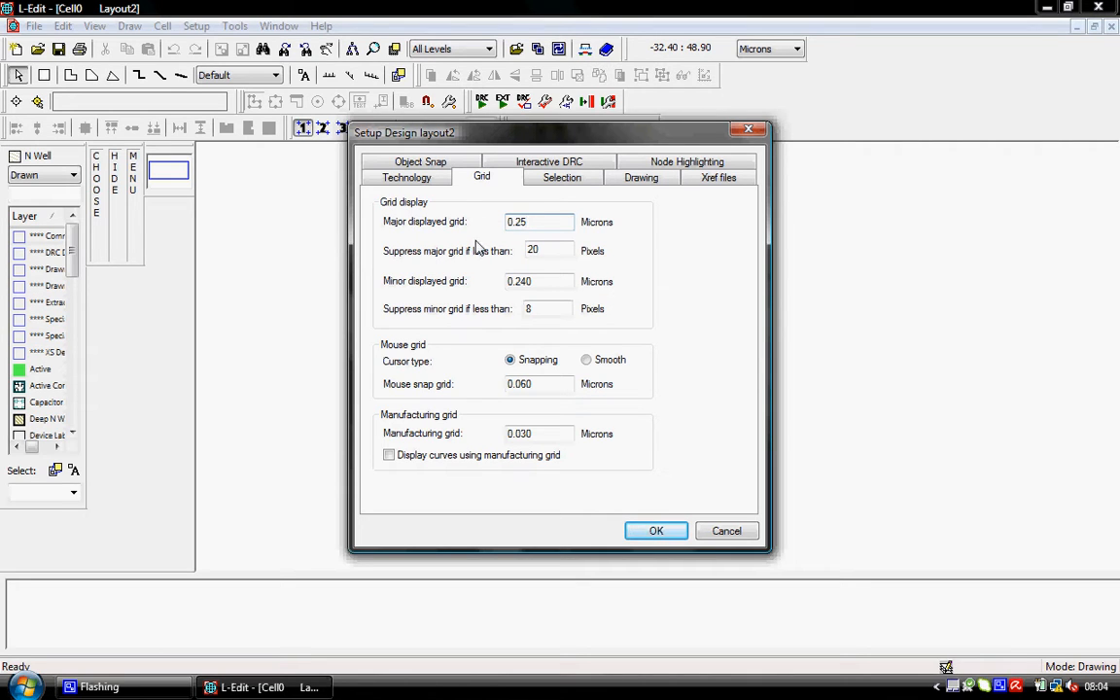
pyautogui.click(540, 281)
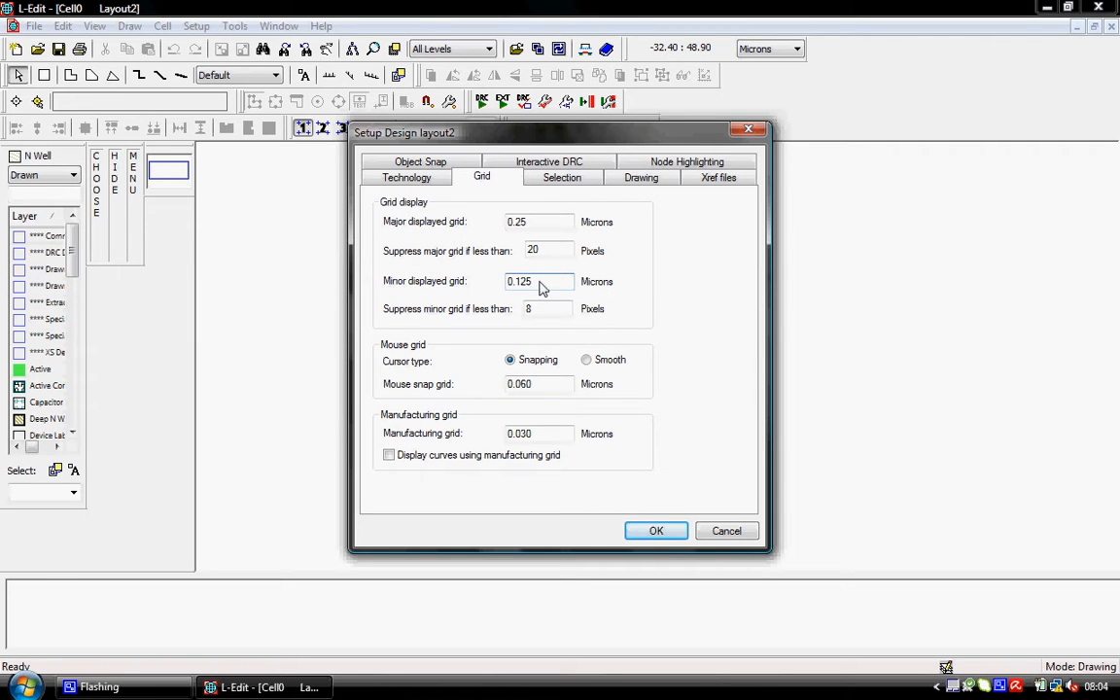
pyautogui.click(587, 361)
pyautogui.click(646, 531)
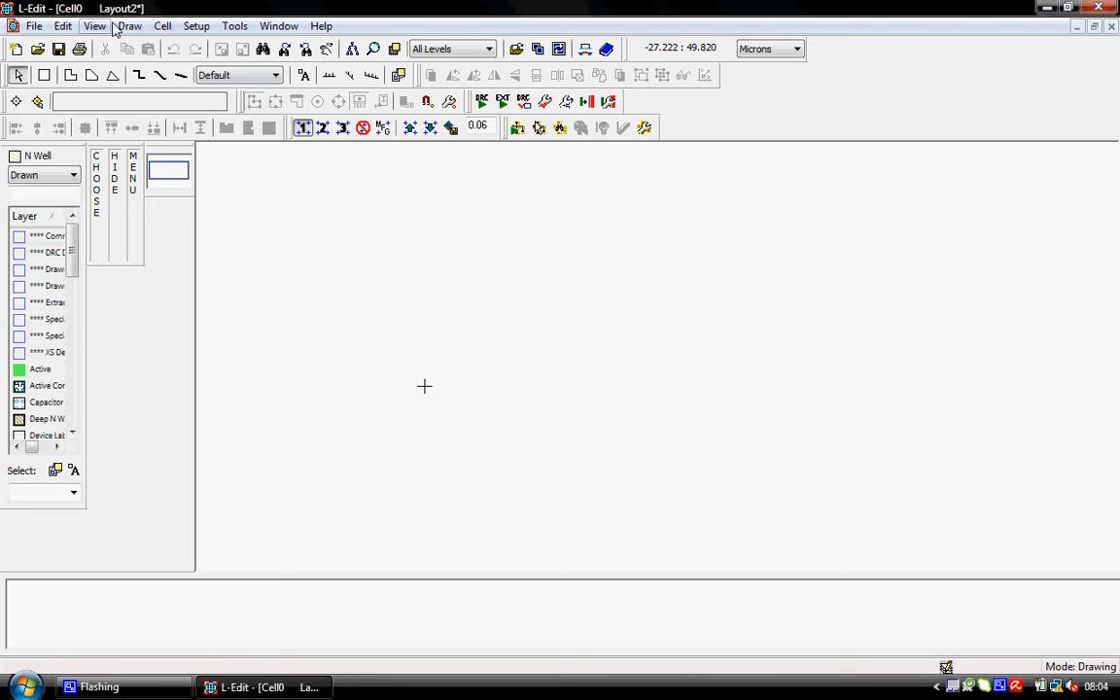
# Start copying a cell from another file and browse to the Tanner Tools v13.0 folder for the source file.
pyautogui.click(163, 28)
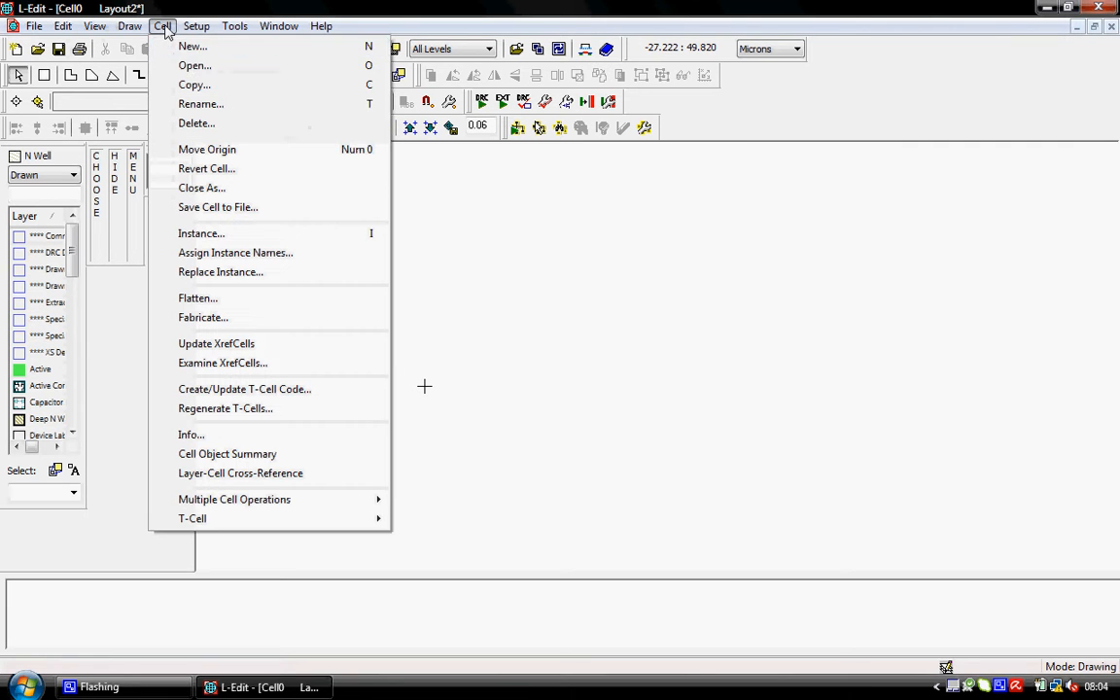
pyautogui.click(218, 89)
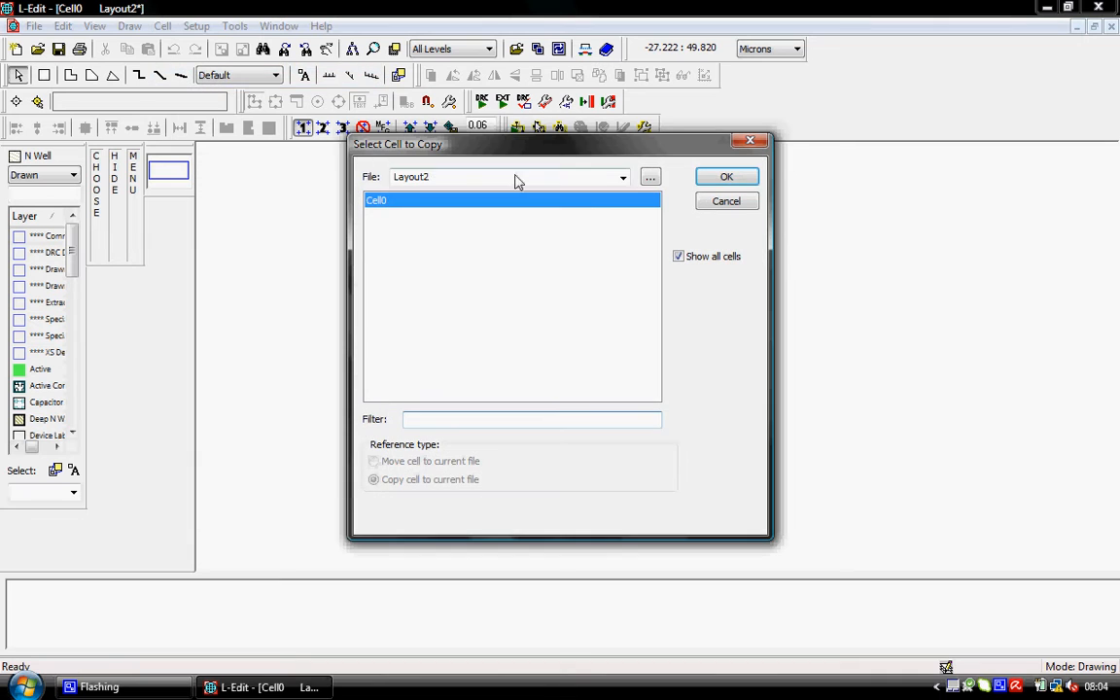
pyautogui.click(651, 177)
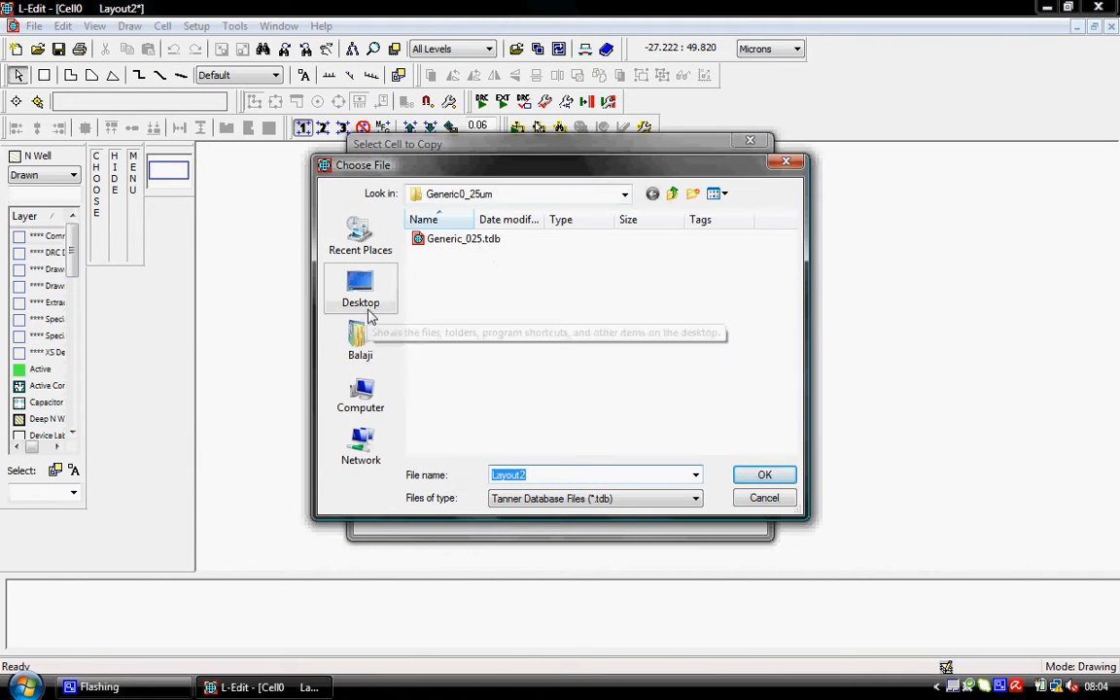
pyautogui.click(671, 196)
pyautogui.click(671, 195)
pyautogui.click(671, 196)
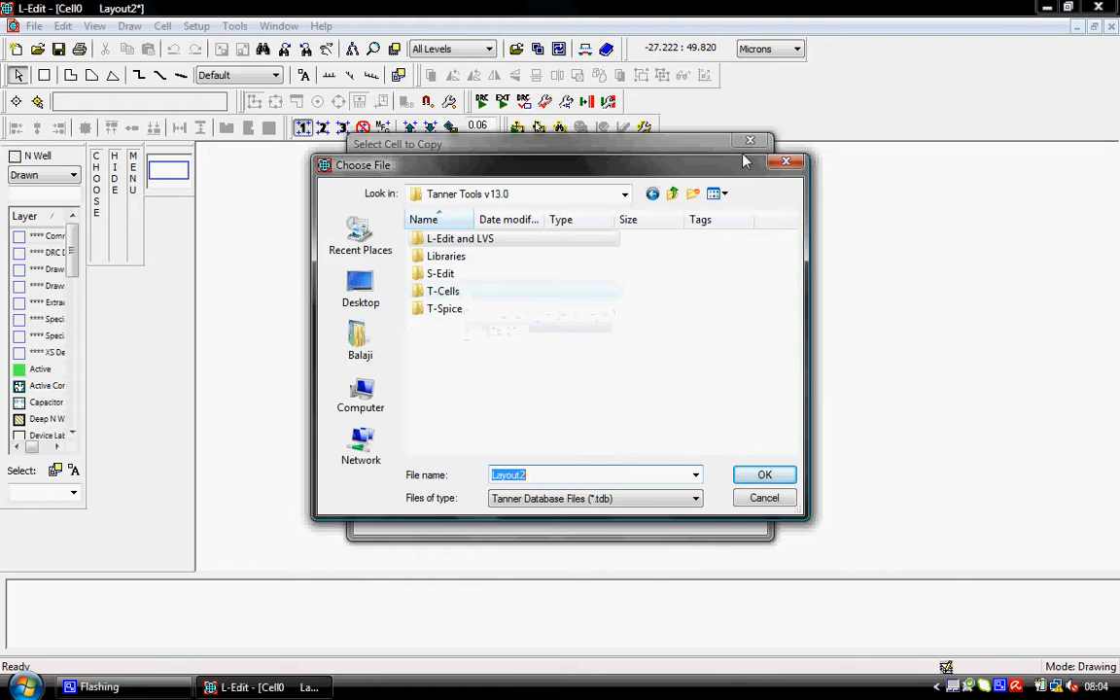
pyautogui.click(676, 195)
pyautogui.click(676, 195)
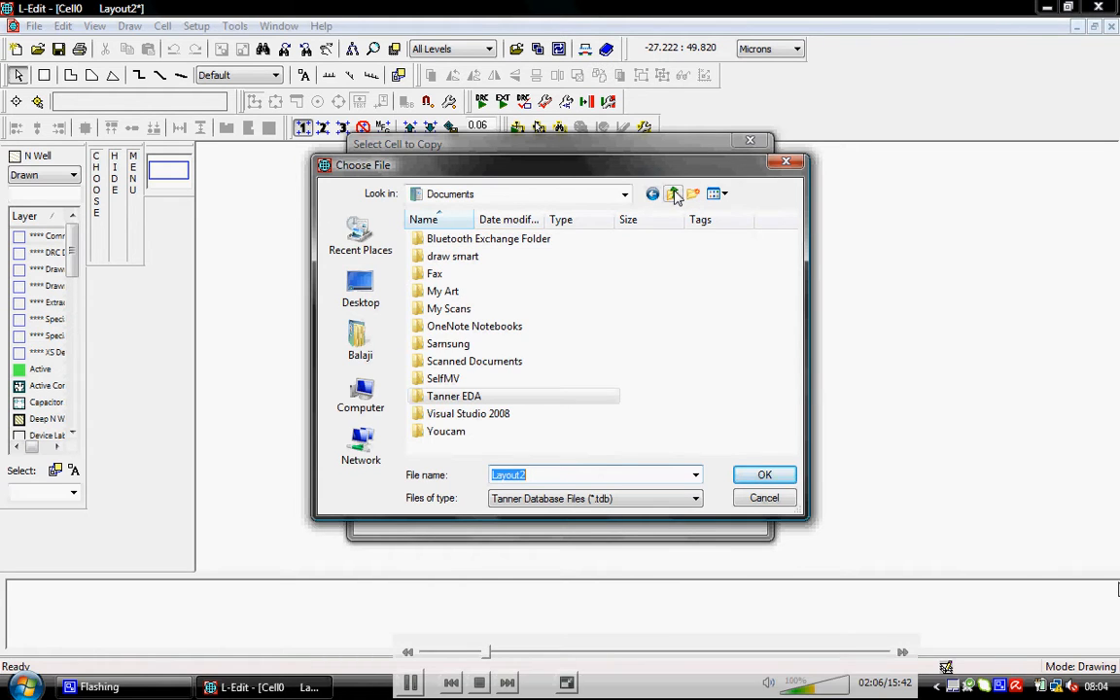
pyautogui.doubleClick(517, 401)
pyautogui.doubleClick(506, 243)
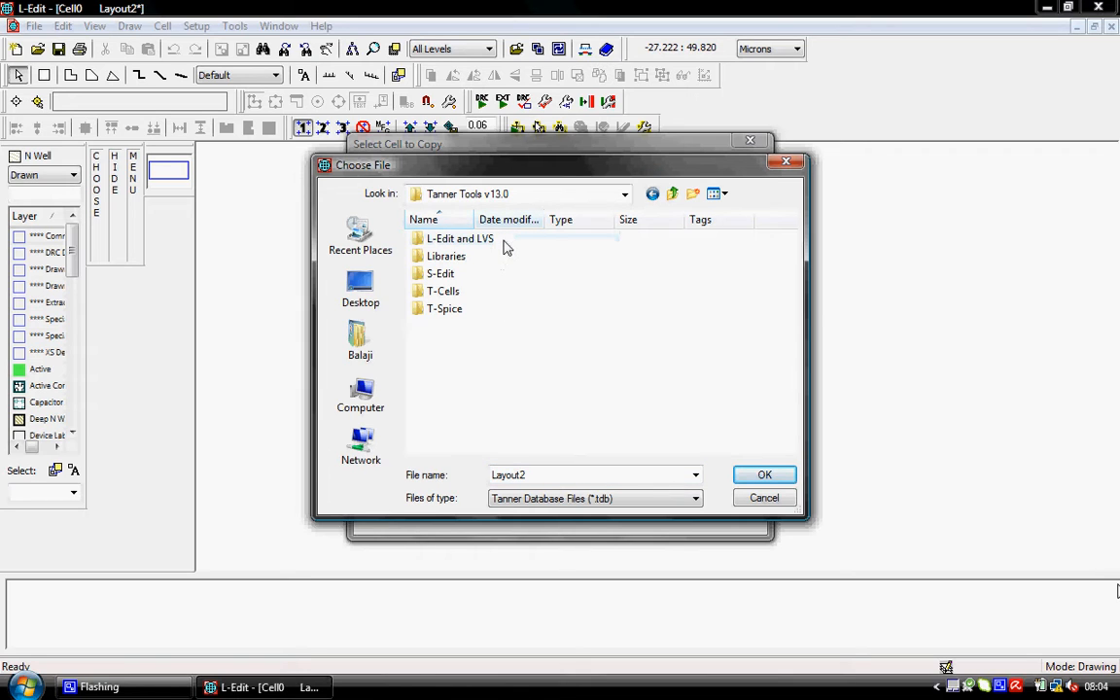
# Choose T-Cells.tdb from the T-Cells folder as the source file for the cell copy.
pyautogui.click(457, 297)
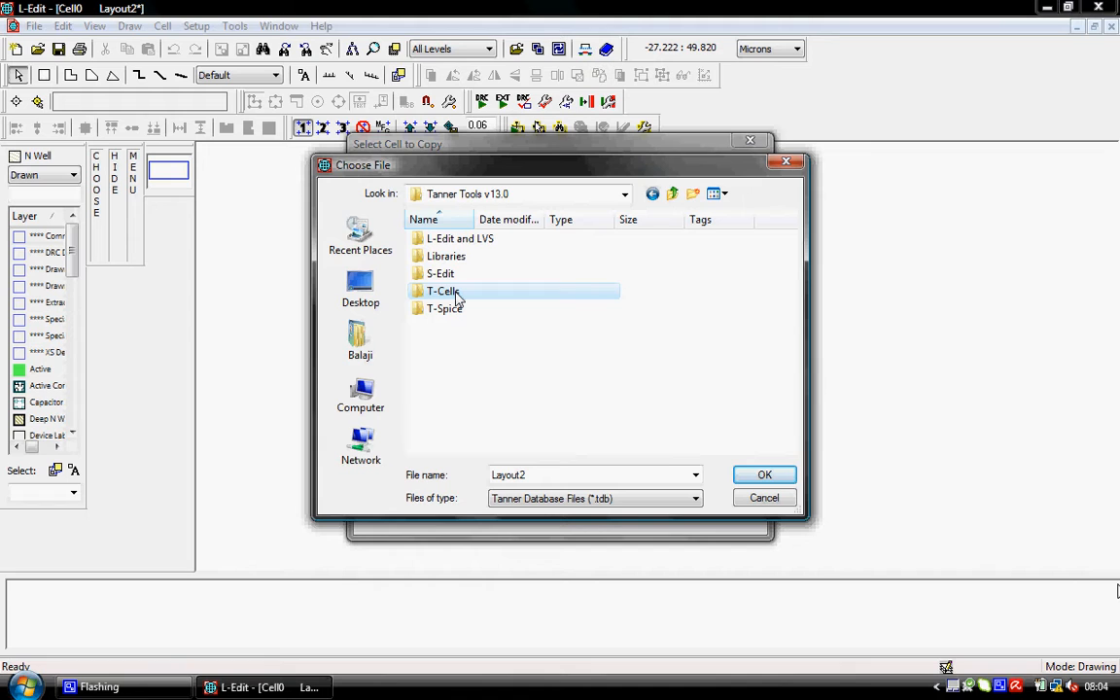
pyautogui.doubleClick(457, 297)
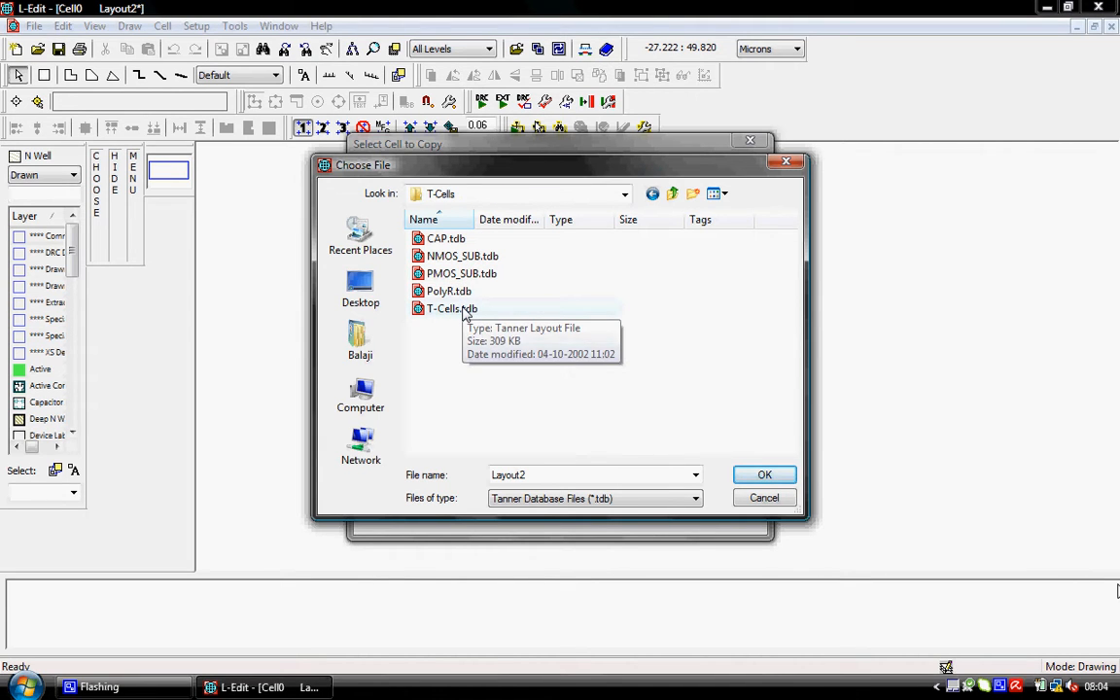
pyautogui.click(467, 309)
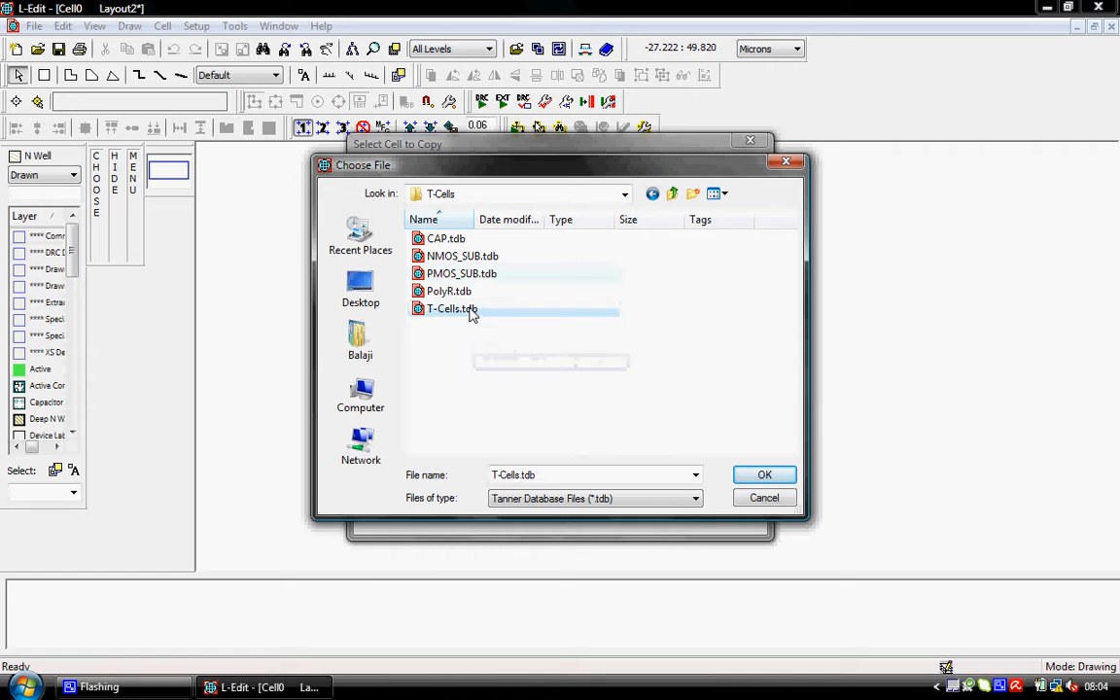
pyautogui.click(764, 475)
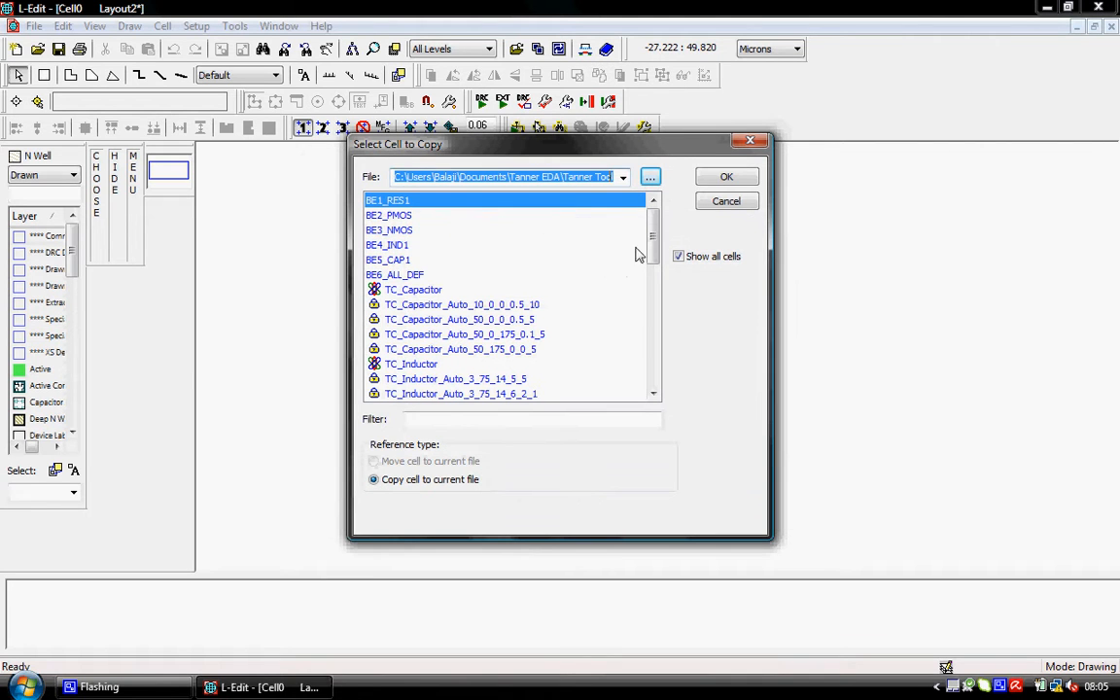
# Copy the TC_NMOS cell into the current layout file and accept the technology conflict.
pyautogui.moveTo(654, 246); pyautogui.dragTo(652, 288)
pyautogui.click(407, 305)
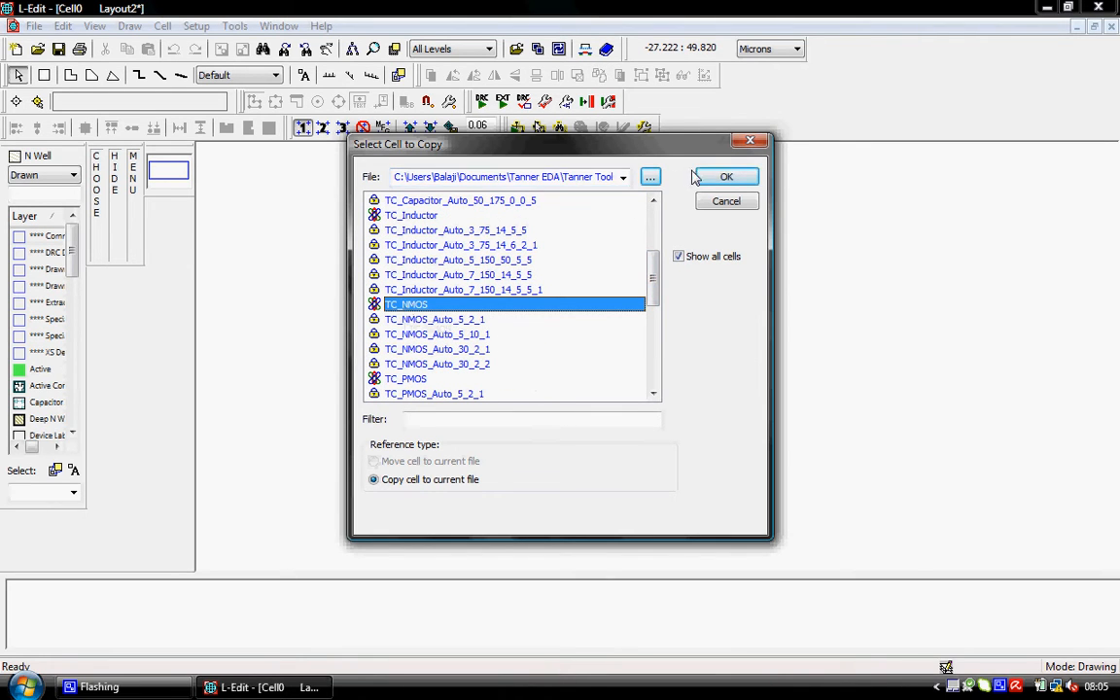
pyautogui.click(715, 181)
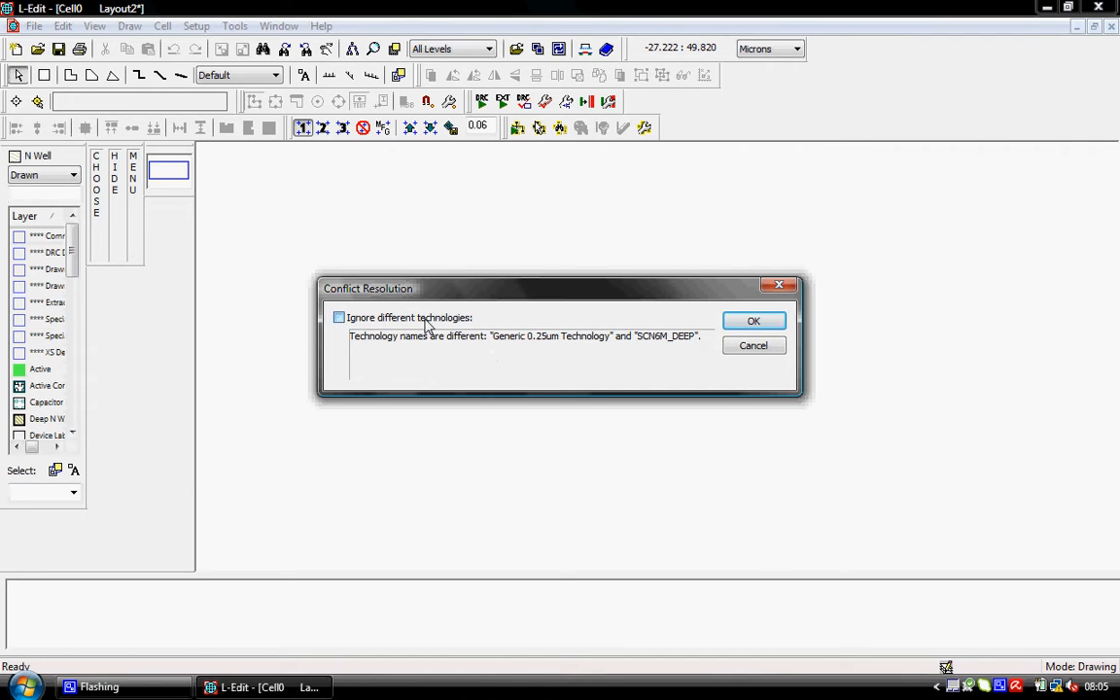
pyautogui.click(755, 321)
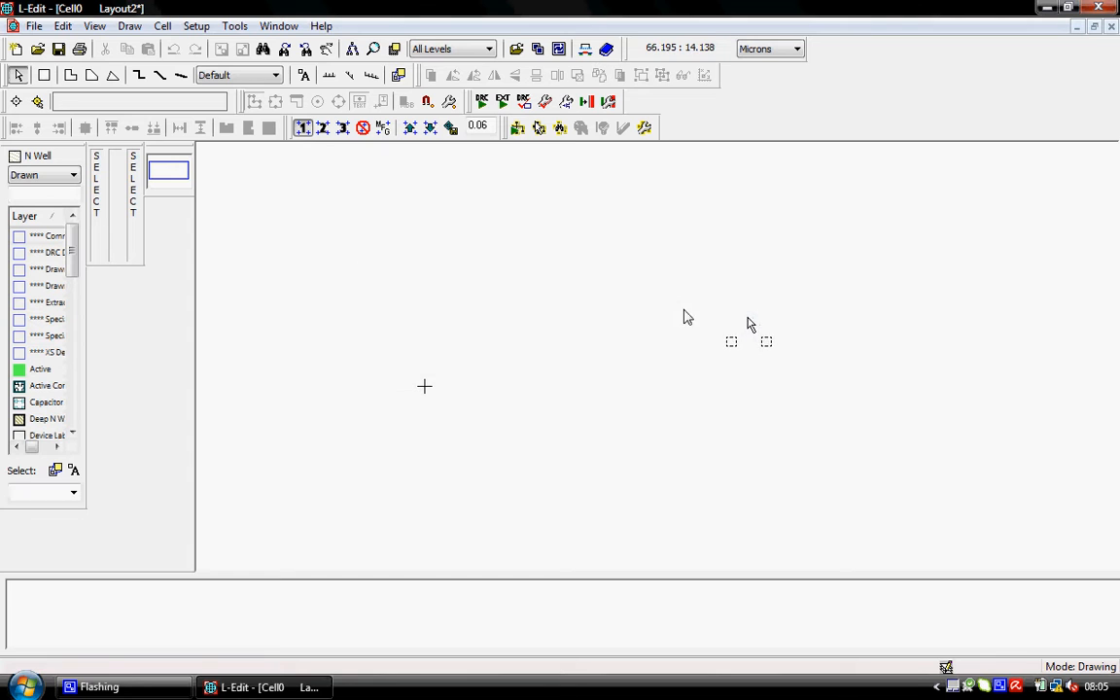
# Copy the TC_PMOS cell from T-Cells.tdb into the current layout file, ignoring the different technologies.
pyautogui.click(162, 26)
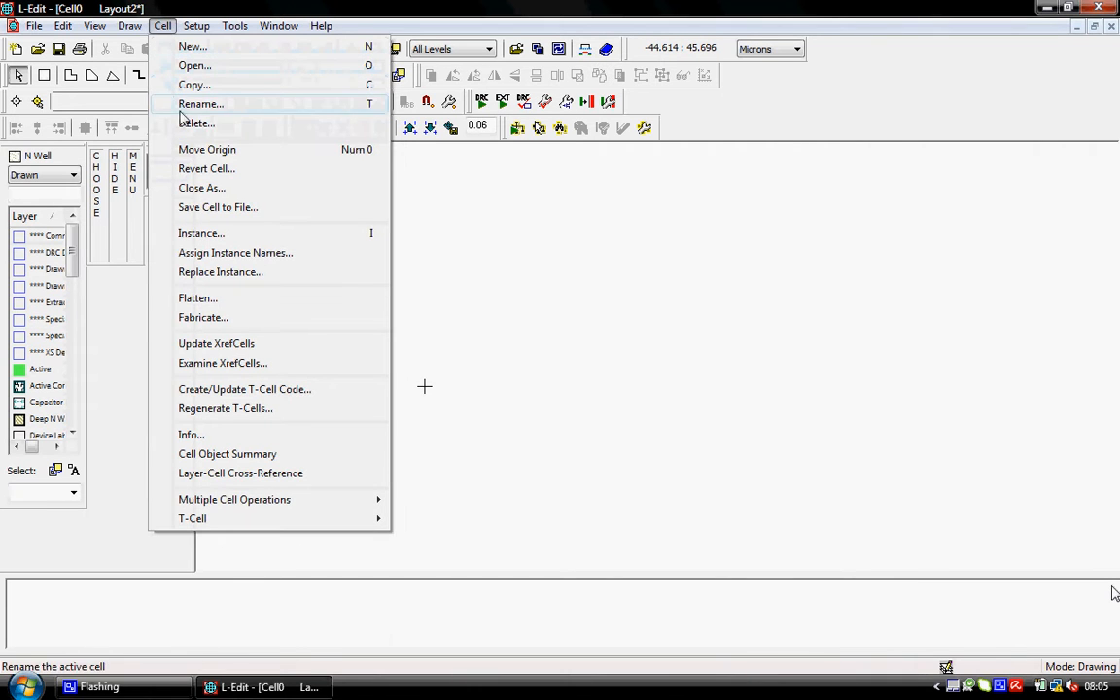
pyautogui.click(214, 87)
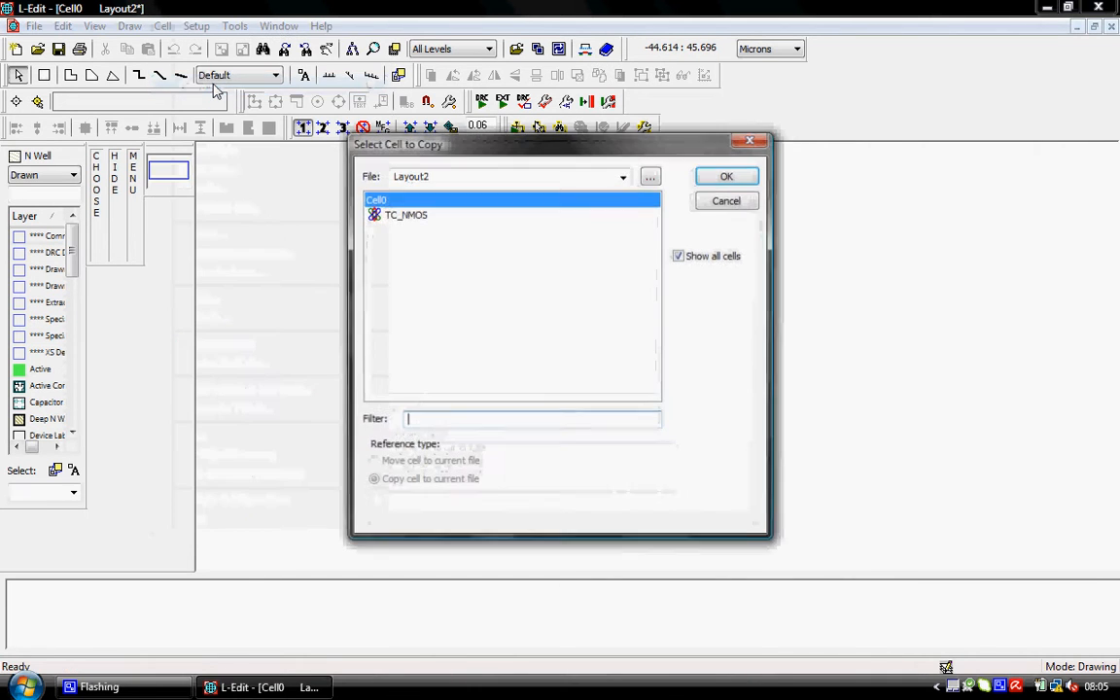
pyautogui.click(651, 178)
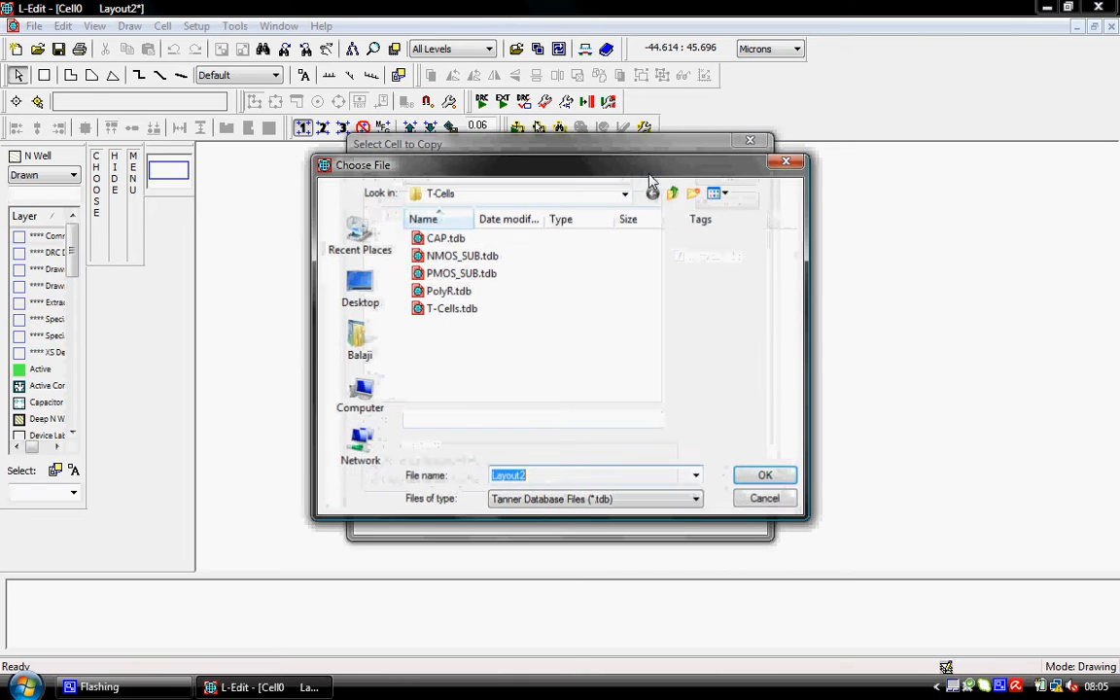
pyautogui.click(476, 309)
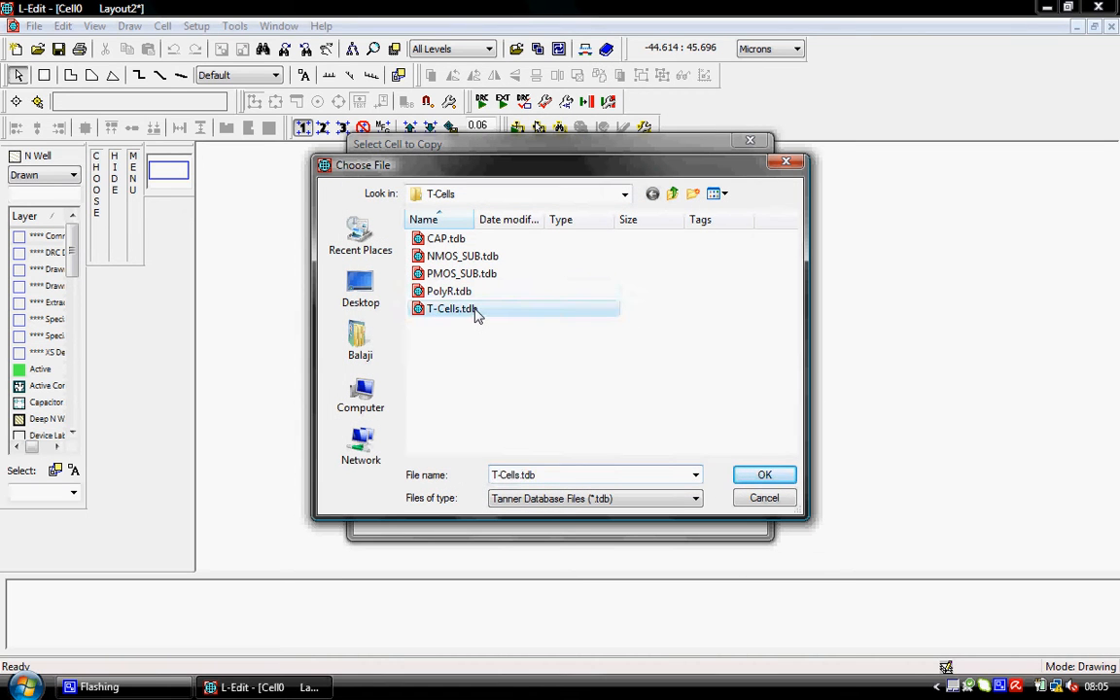
pyautogui.click(768, 474)
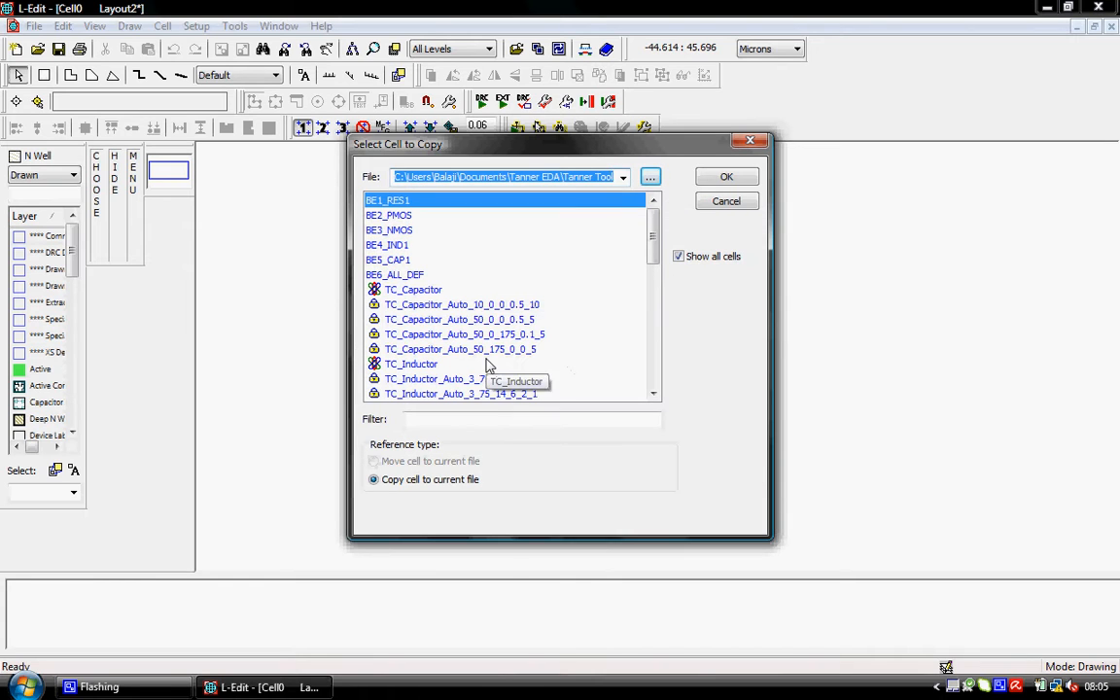
pyautogui.click(657, 293)
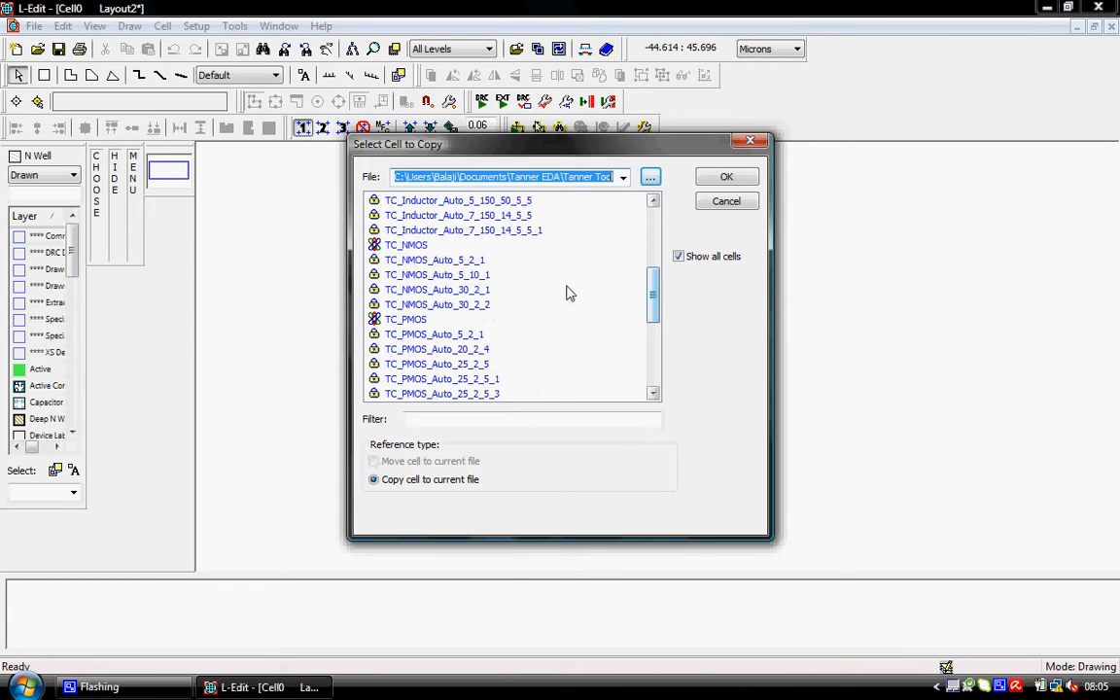
pyautogui.click(429, 322)
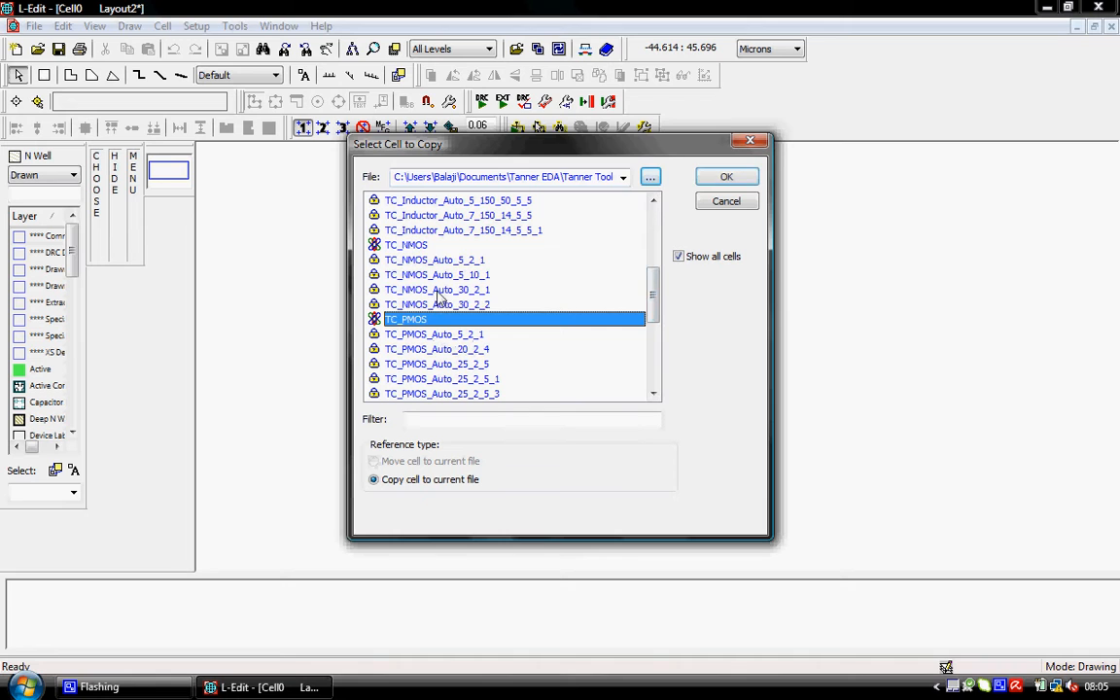
pyautogui.click(725, 176)
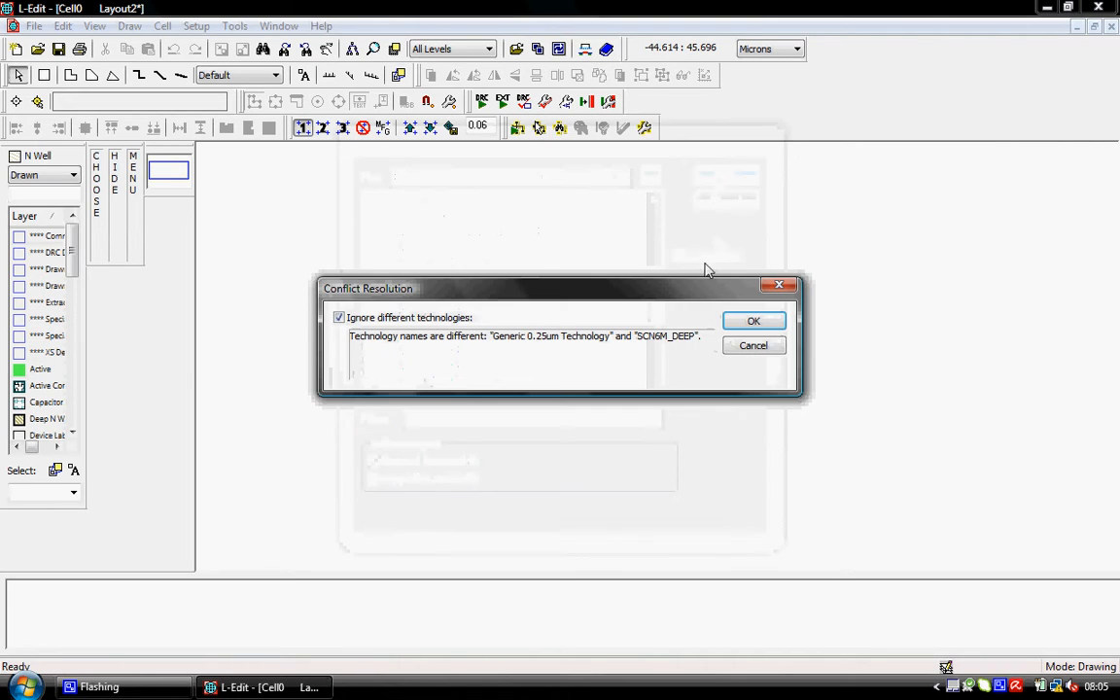
pyautogui.click(776, 322)
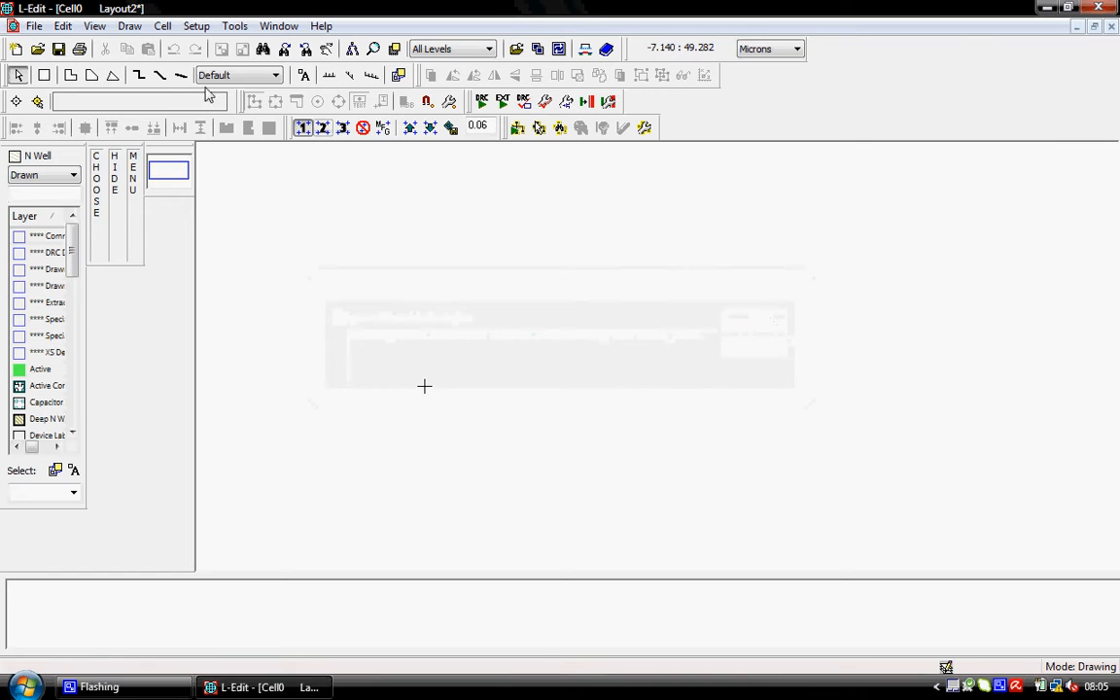
# Place an instance of TC_PMOS with its default T-Cell parameters in Cell0, above and to the right of the origin.
pyautogui.click(163, 25)
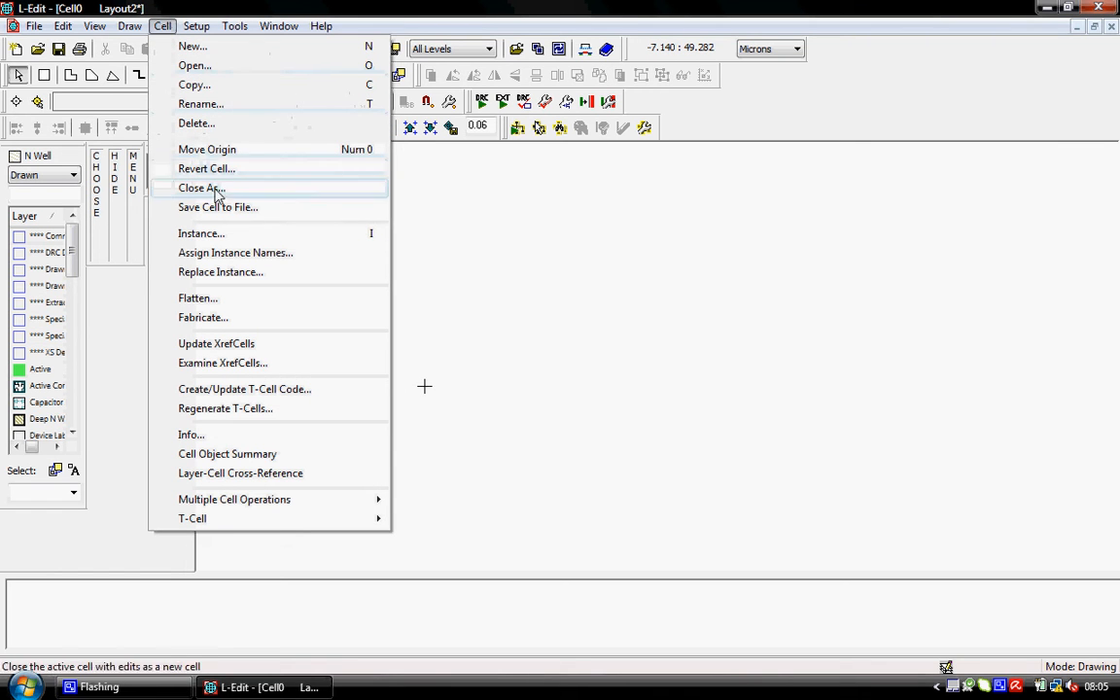
pyautogui.click(283, 236)
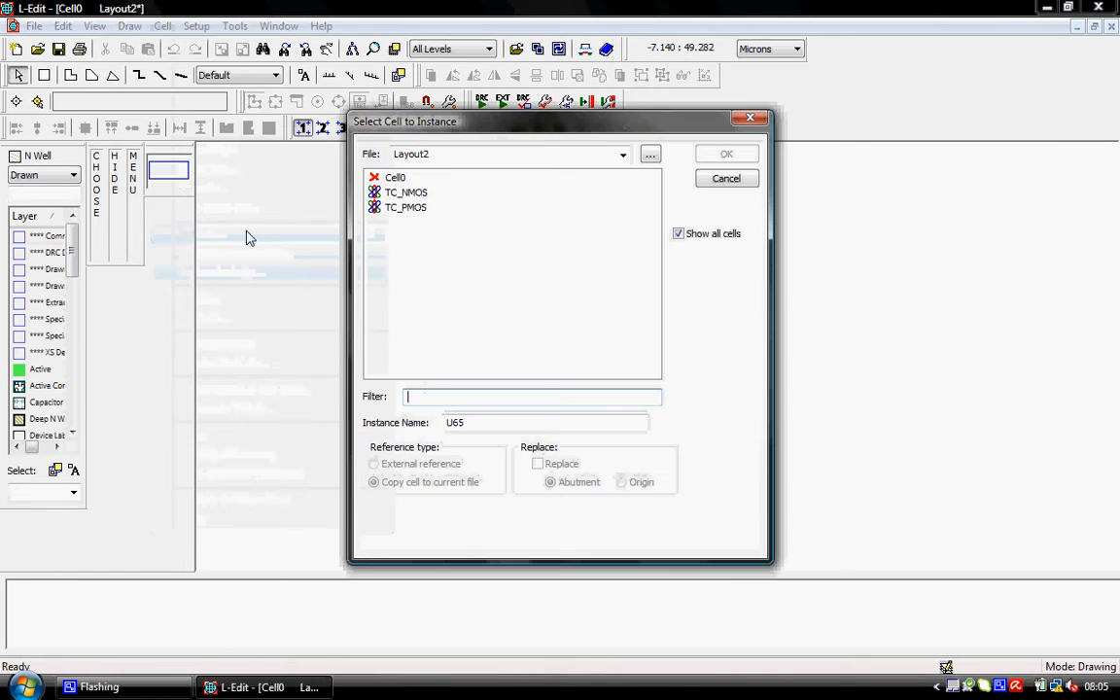
pyautogui.click(425, 210)
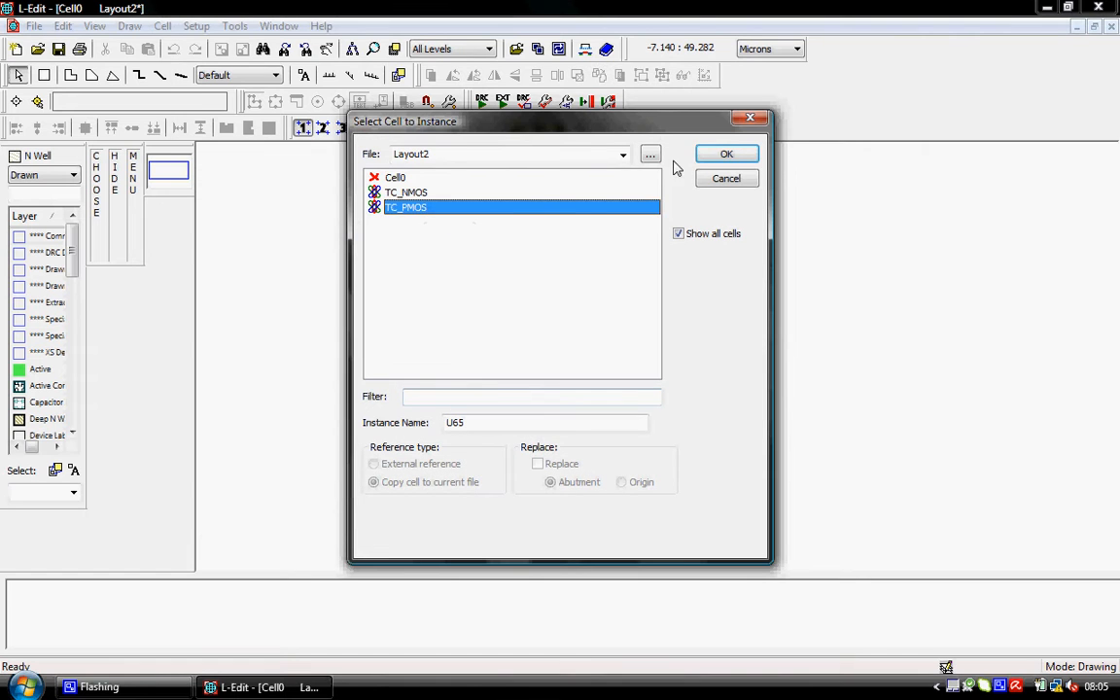
pyautogui.click(724, 156)
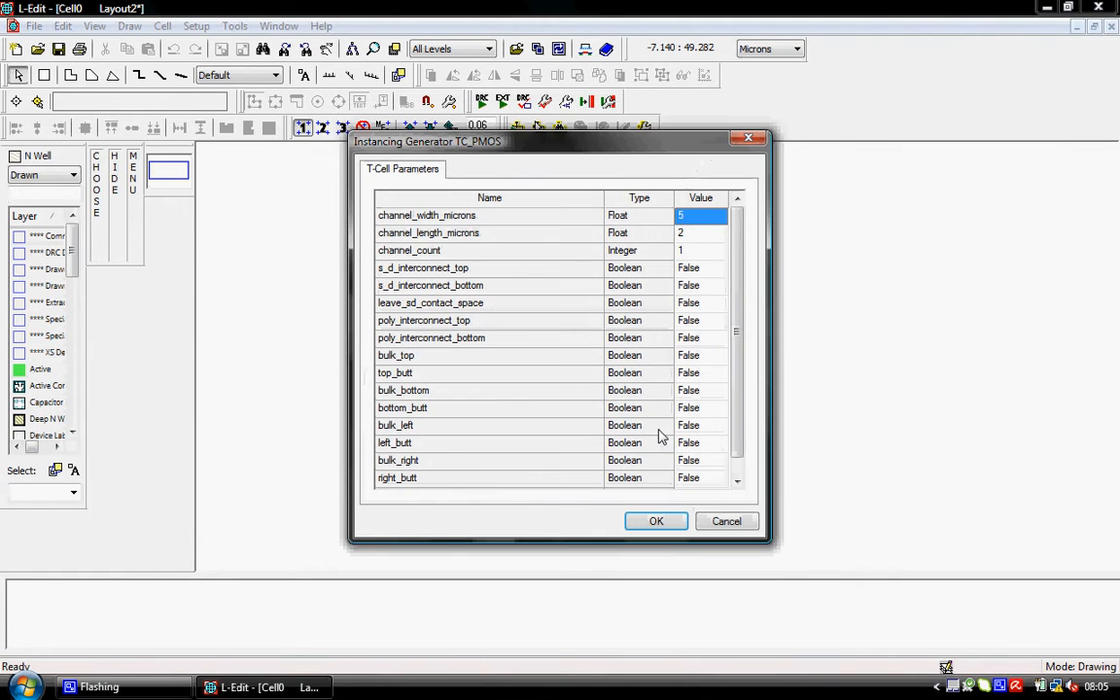
pyautogui.click(658, 522)
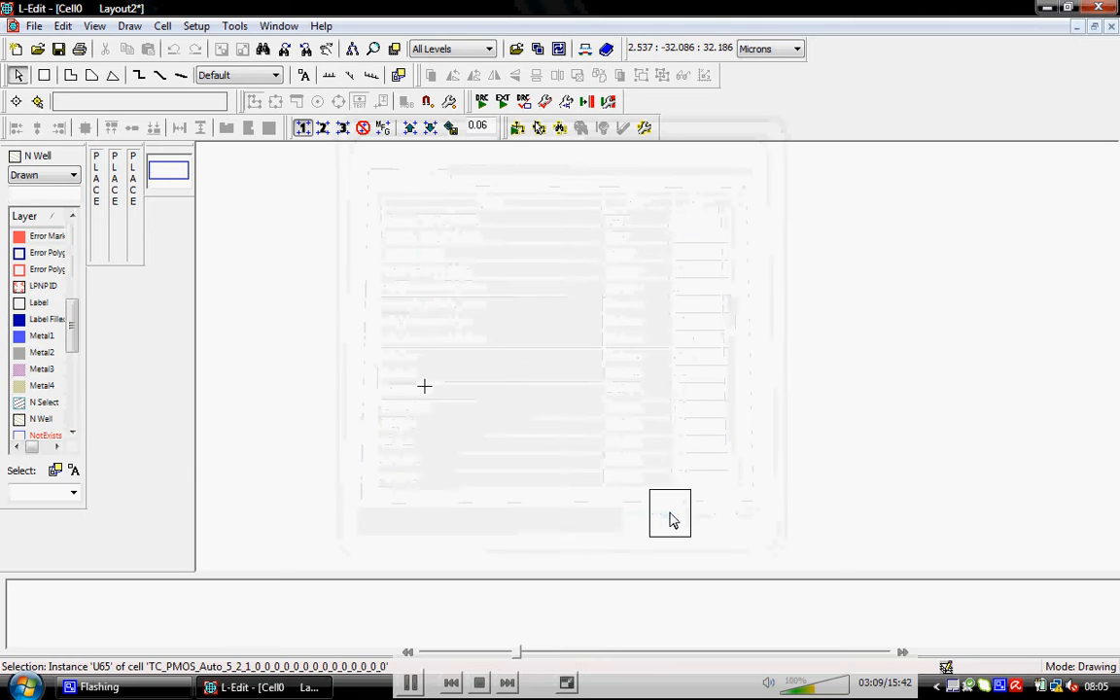
pyautogui.click(583, 323)
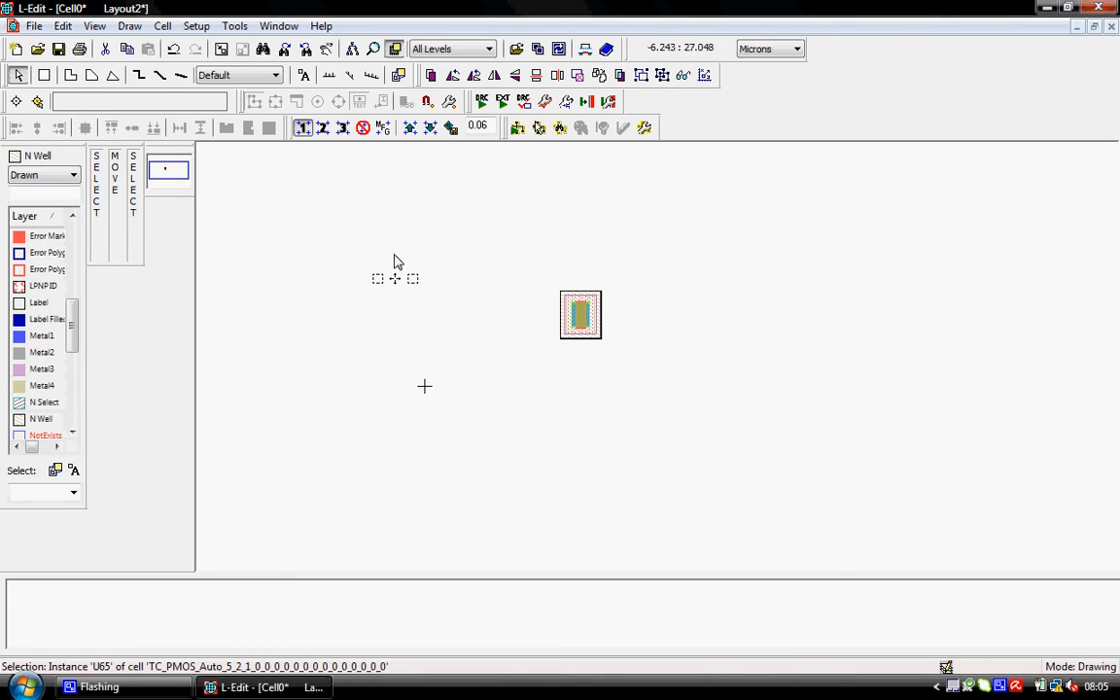
# Place an instance of TC_NMOS with its default T-Cell parameters directly below the PMOS transistor.
pyautogui.click(162, 26)
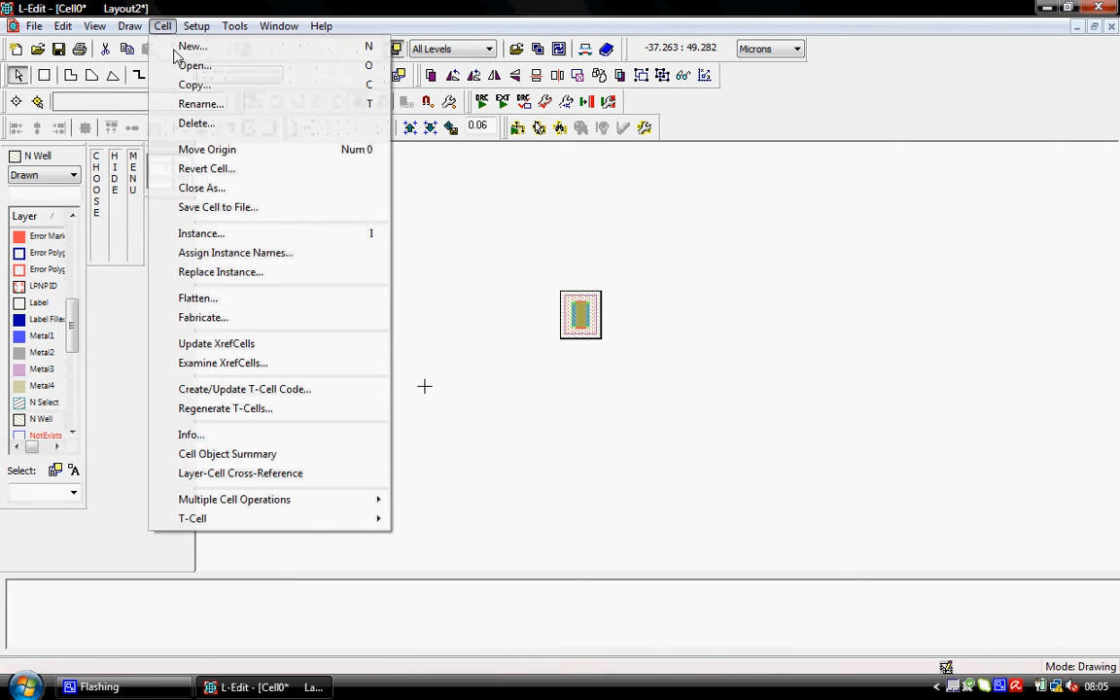
pyautogui.click(230, 238)
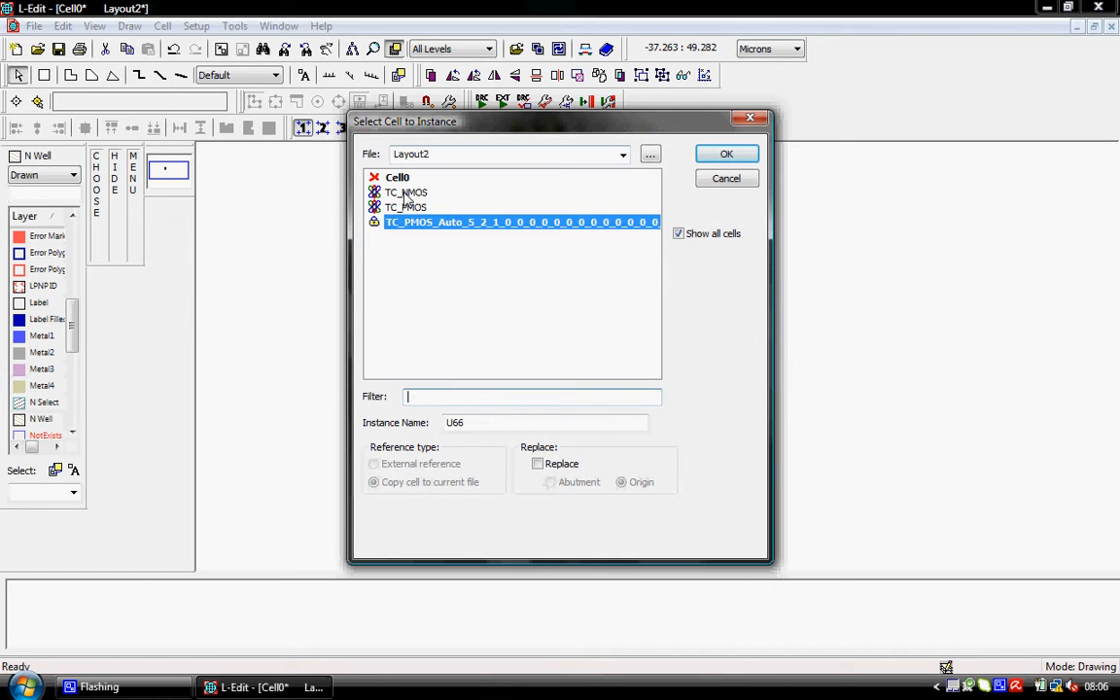
pyautogui.click(407, 194)
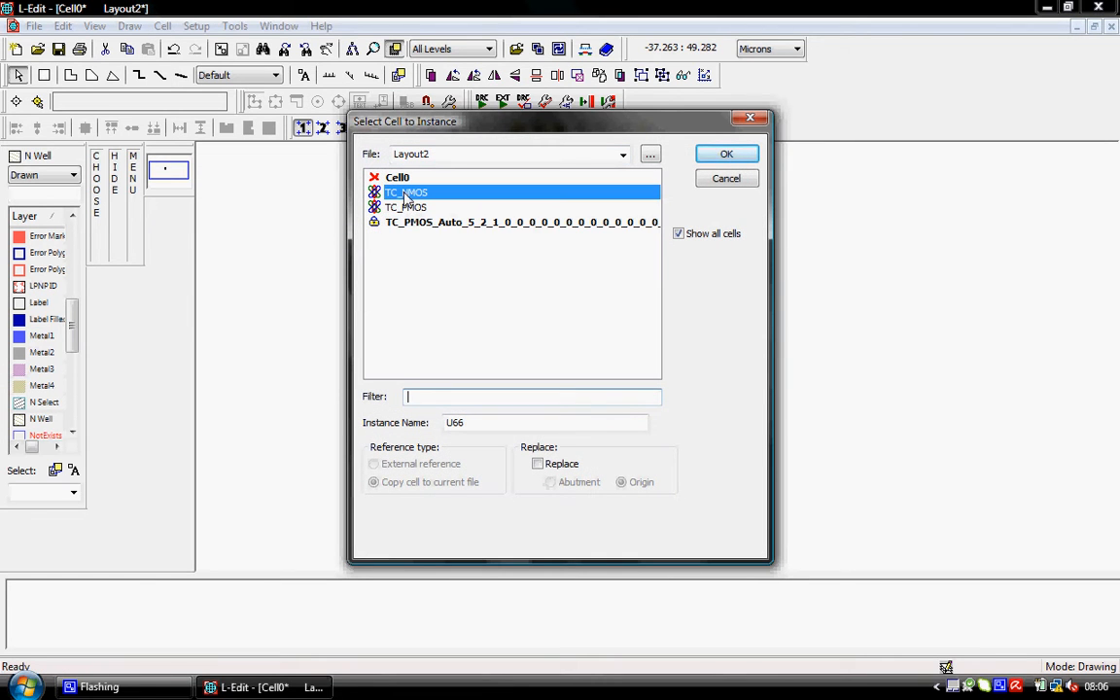
pyautogui.click(724, 158)
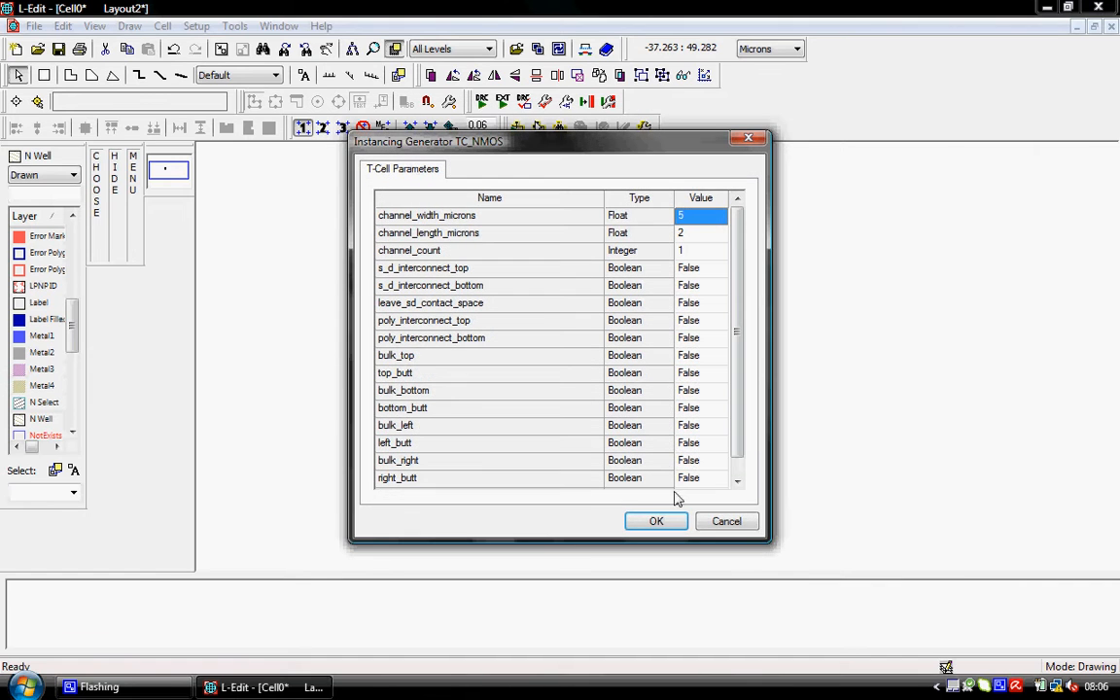
pyautogui.click(668, 528)
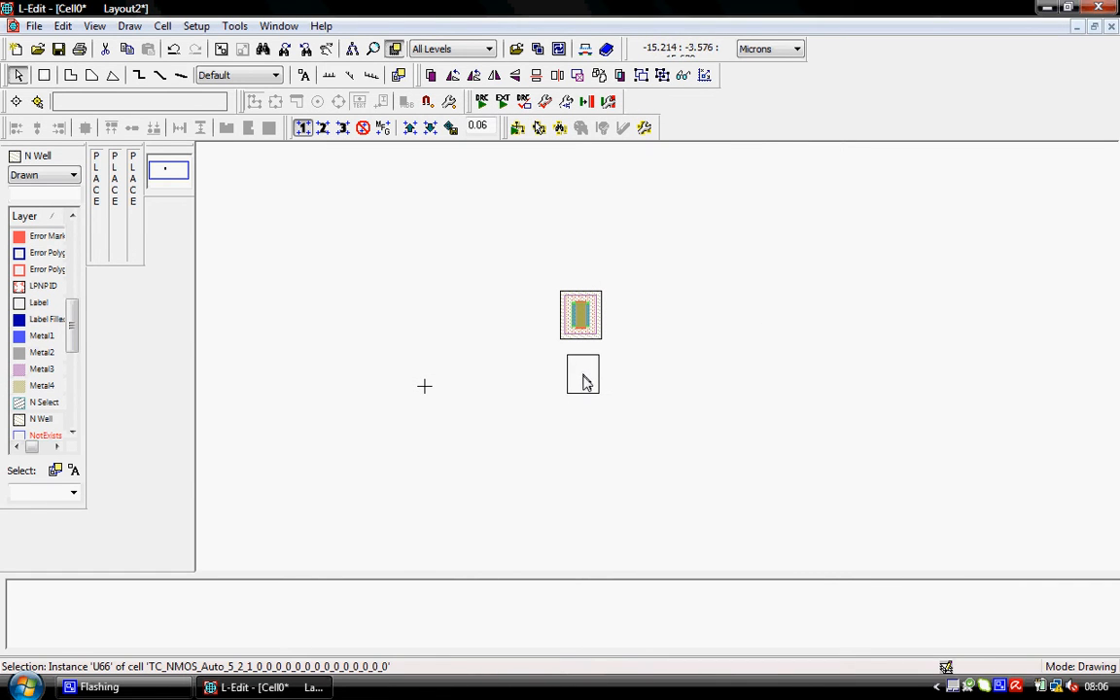
pyautogui.click(582, 402)
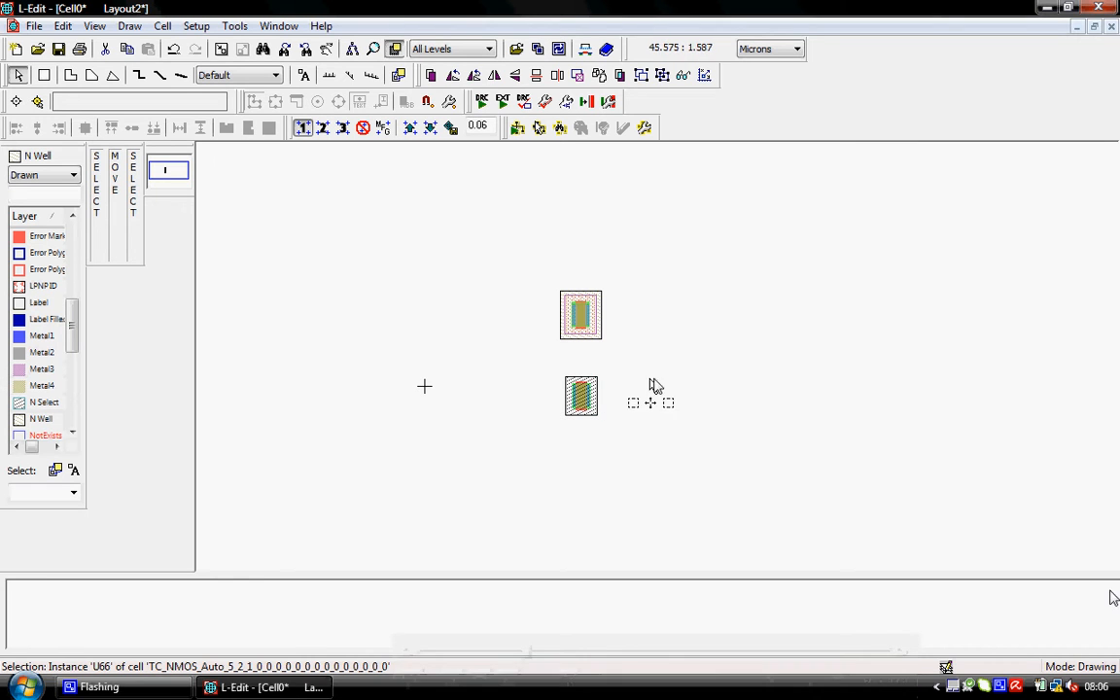
# Copy the PMOS_SUB cell from PMOS_SUB.tdb in the T-Cells folder into the current layout file.
pyautogui.click(163, 27)
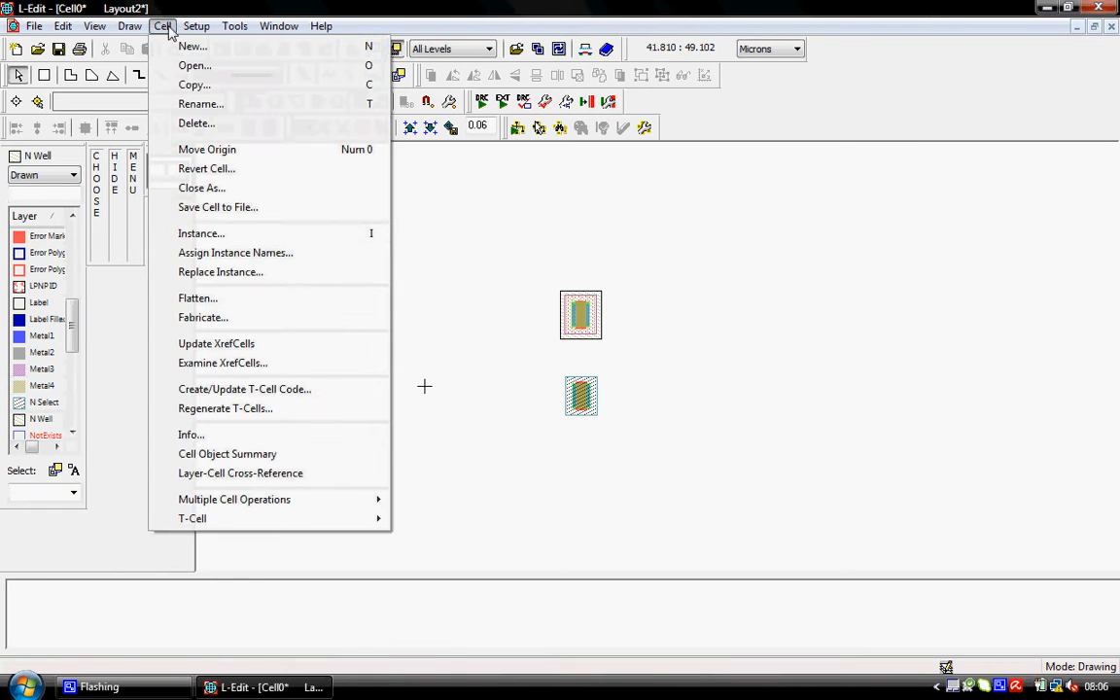
pyautogui.click(196, 85)
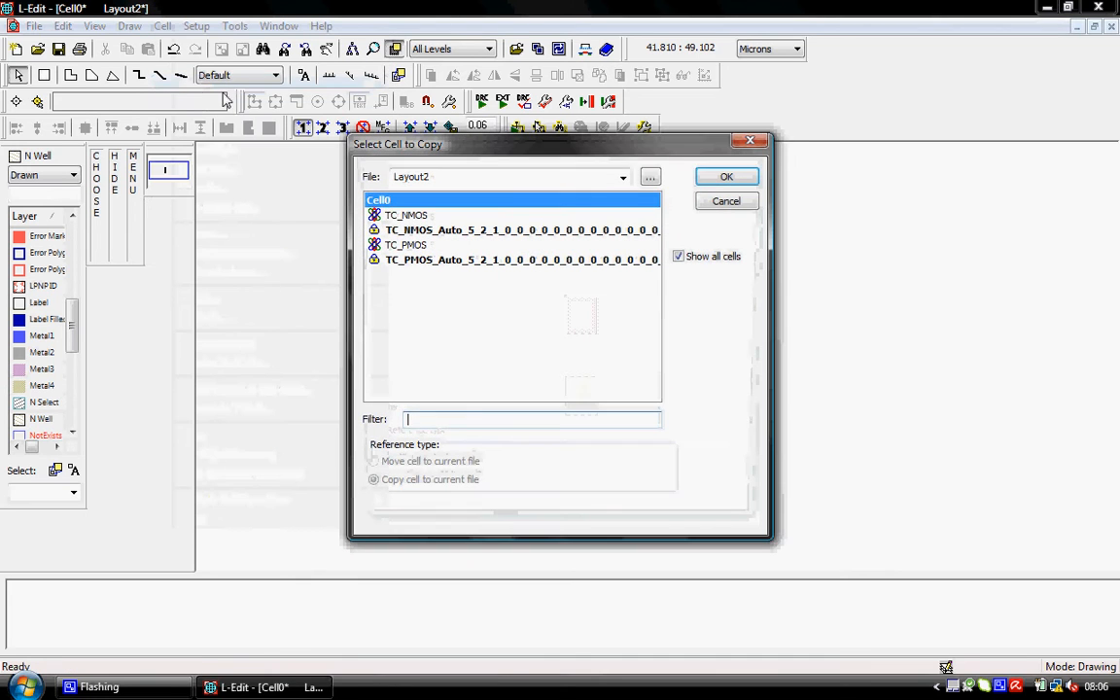
pyautogui.click(648, 179)
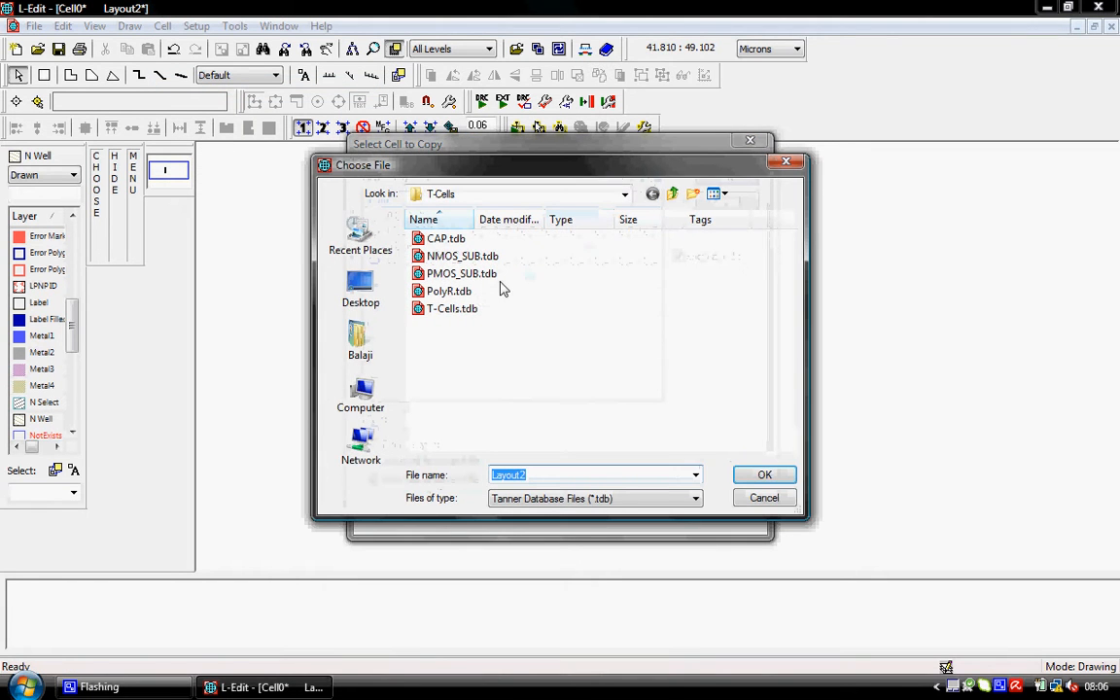
pyautogui.click(464, 258)
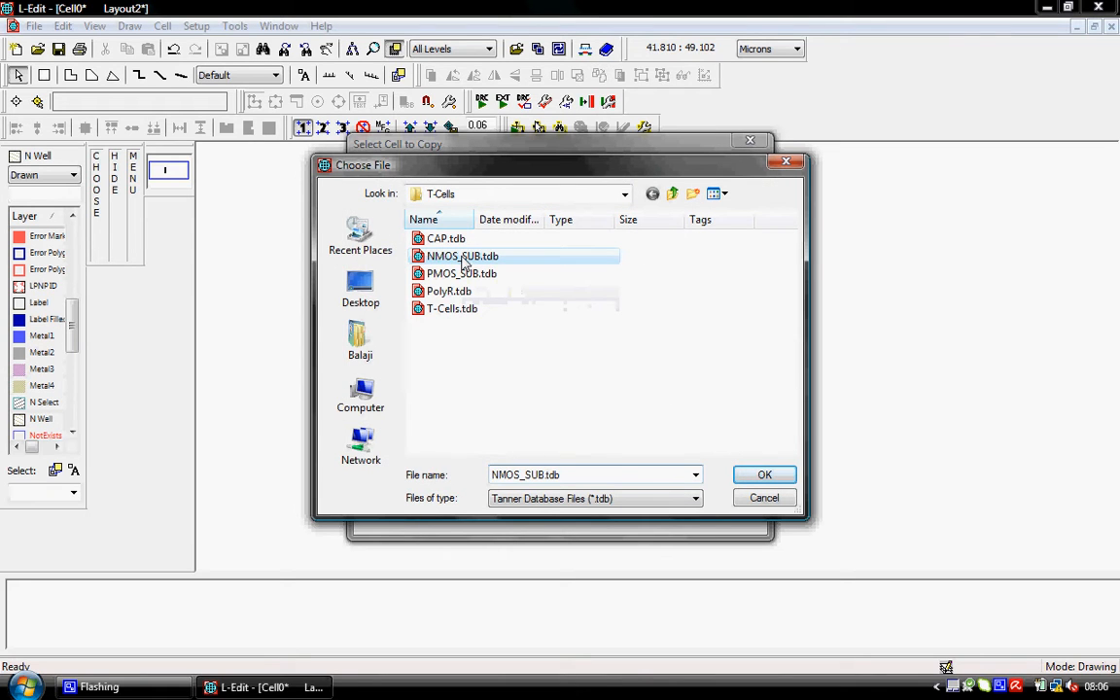
pyautogui.click(748, 477)
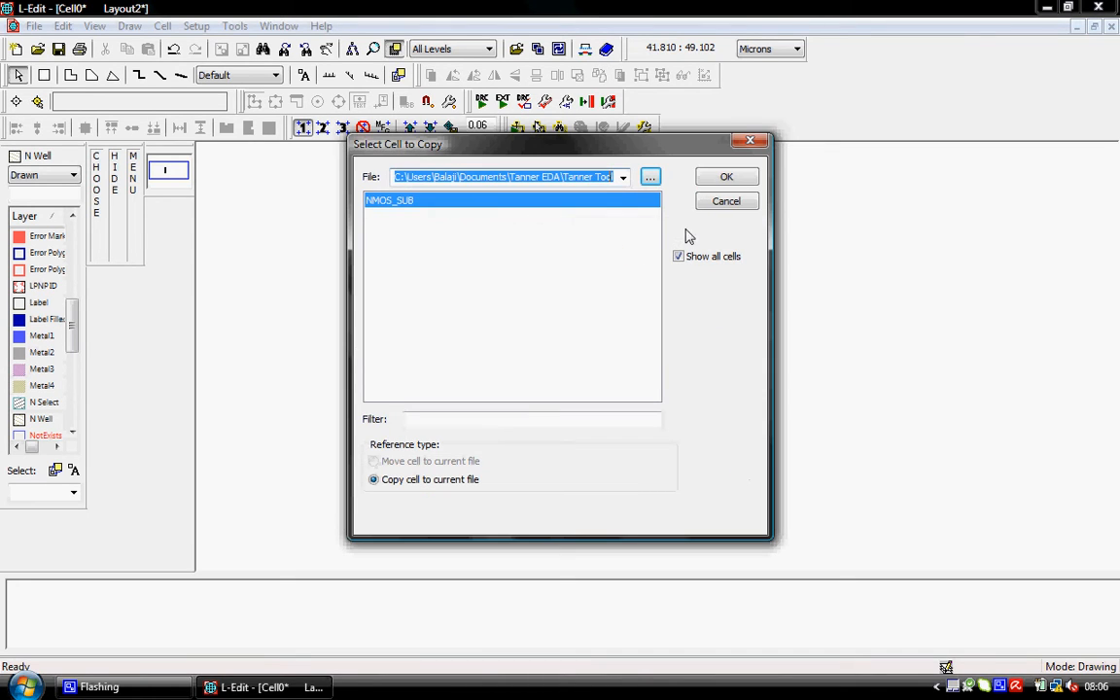
pyautogui.click(650, 177)
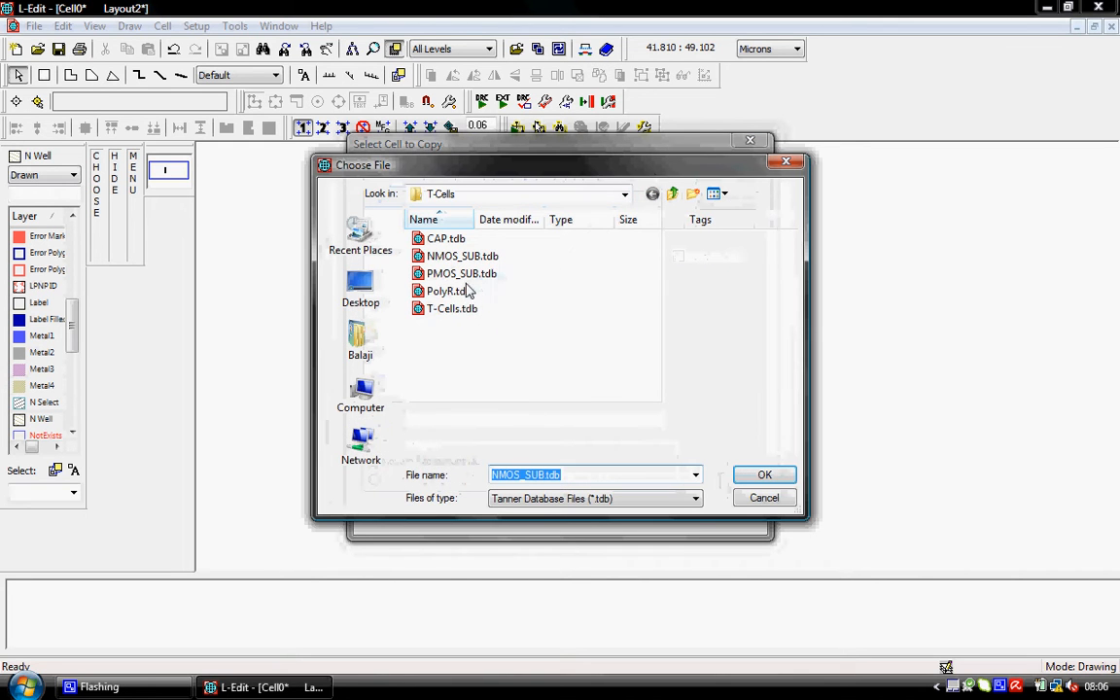
pyautogui.click(471, 275)
pyautogui.click(762, 475)
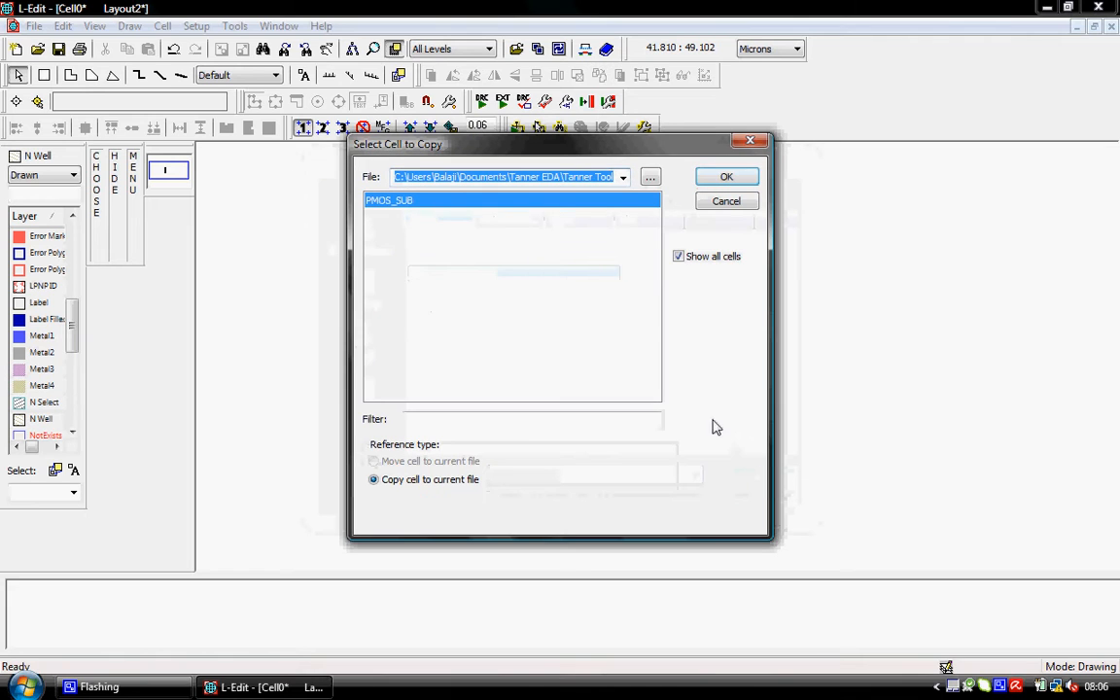
pyautogui.click(747, 181)
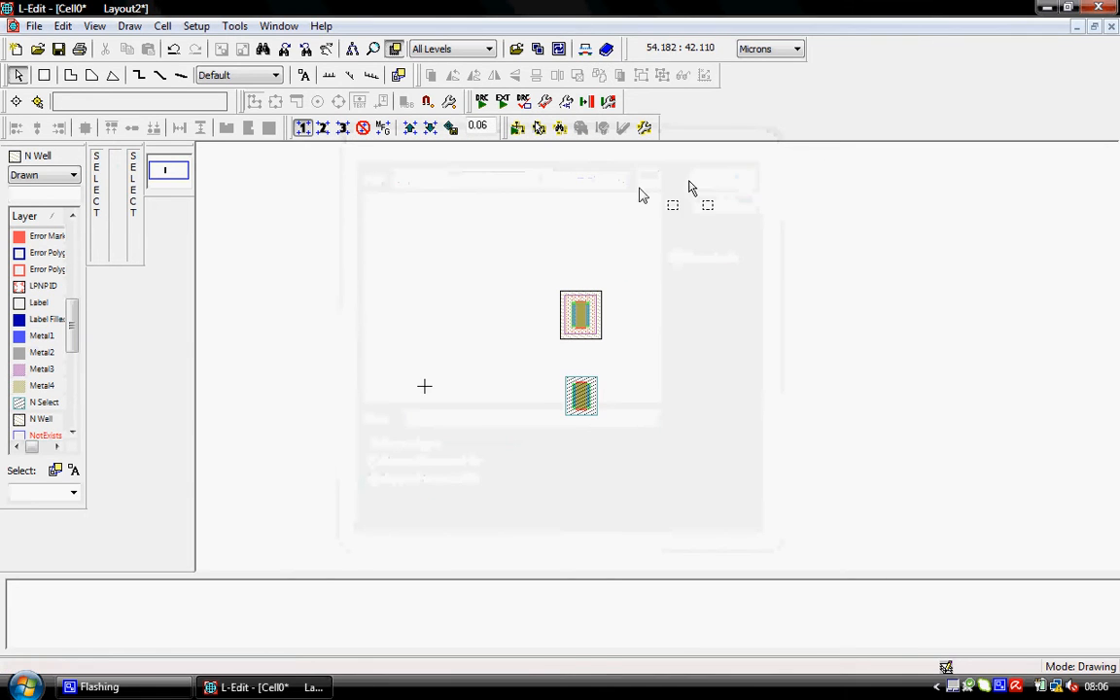
# Copy the NMOS_SUB cell from NMOS_SUB.tdb in the T-Cells folder into the current layout file.
pyautogui.click(161, 26)
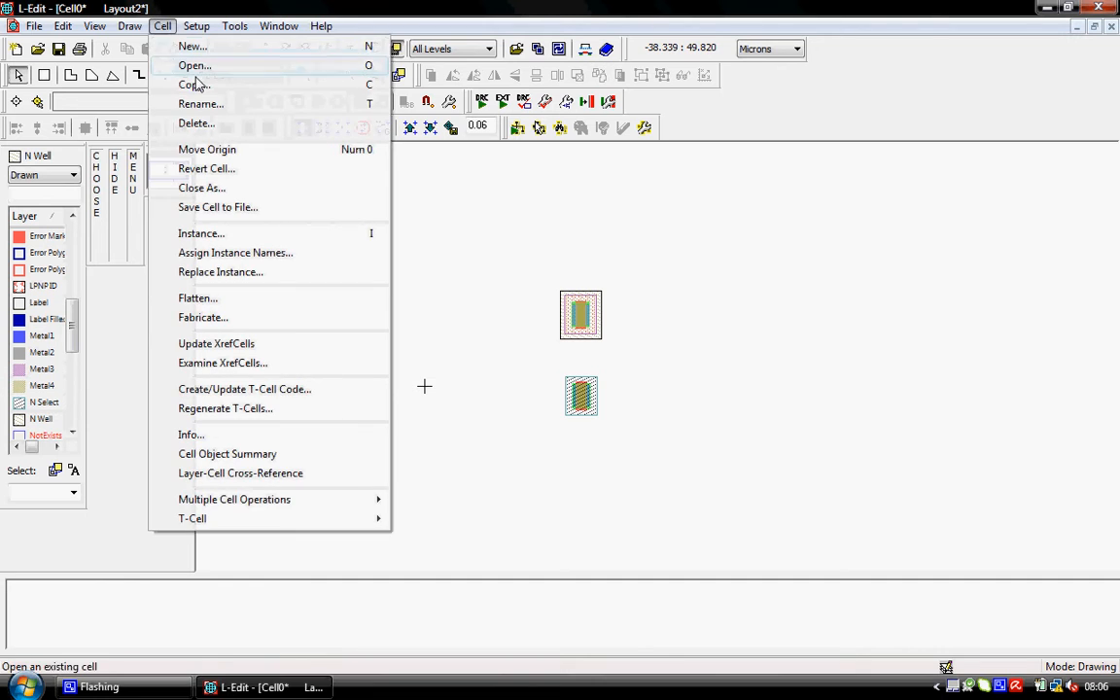
pyautogui.click(190, 83)
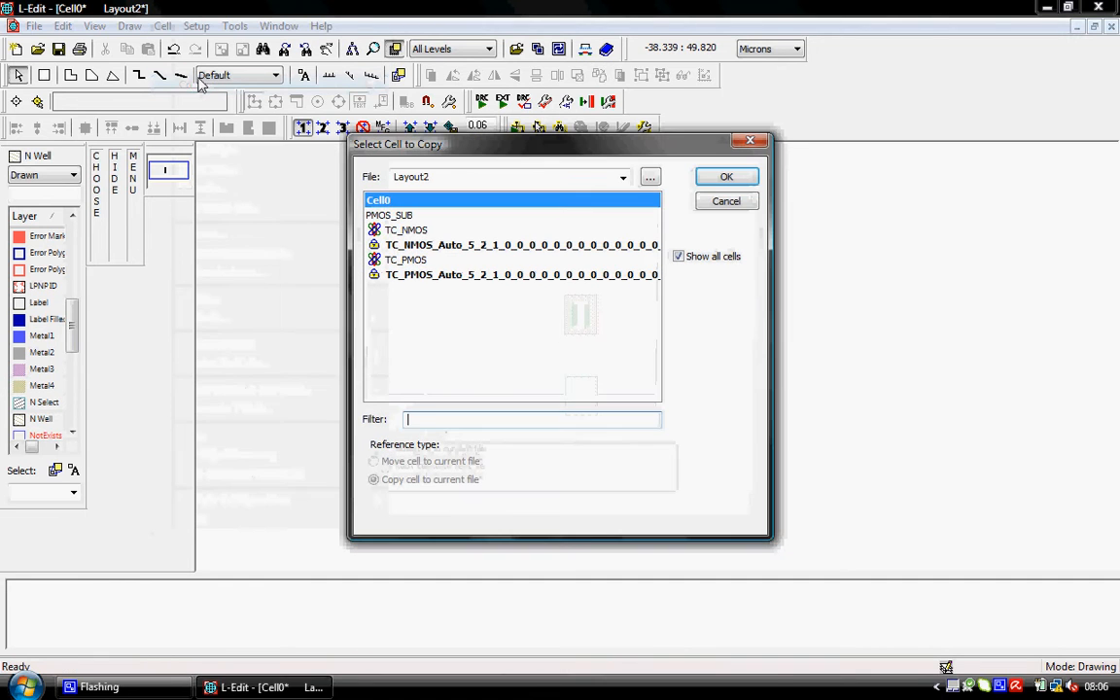
pyautogui.click(652, 176)
pyautogui.click(486, 256)
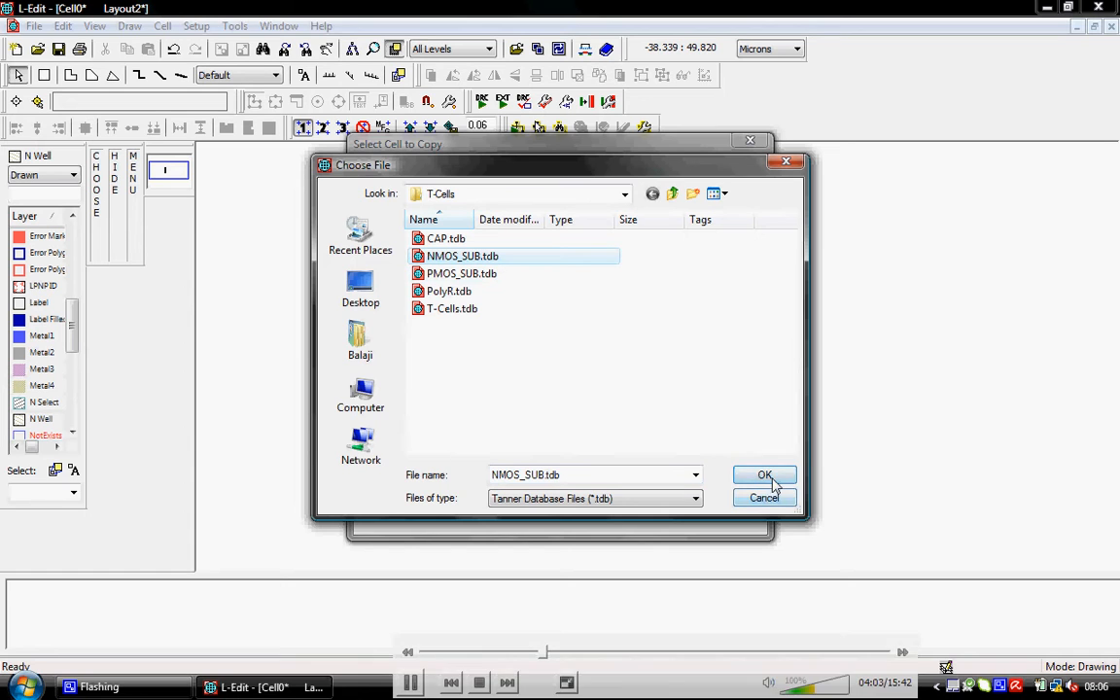
pyautogui.click(764, 475)
pyautogui.click(726, 176)
# Place an instance of PMOS_SUB in Cell0, just to the left of the NMOS transistor.
pyautogui.click(162, 25)
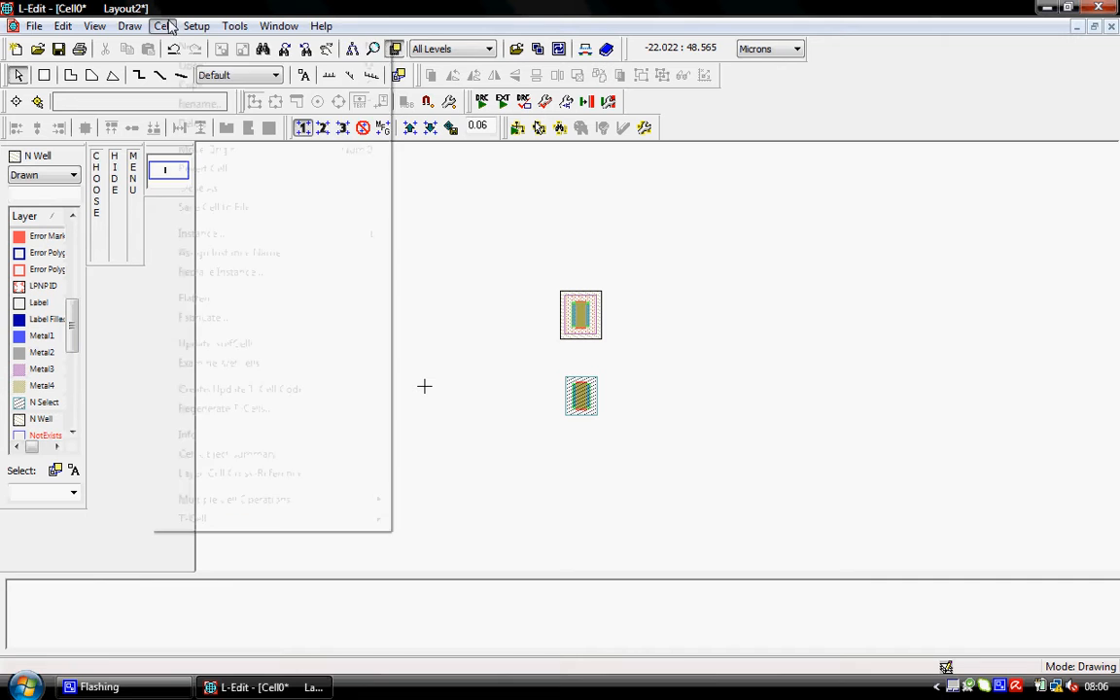
pyautogui.click(219, 233)
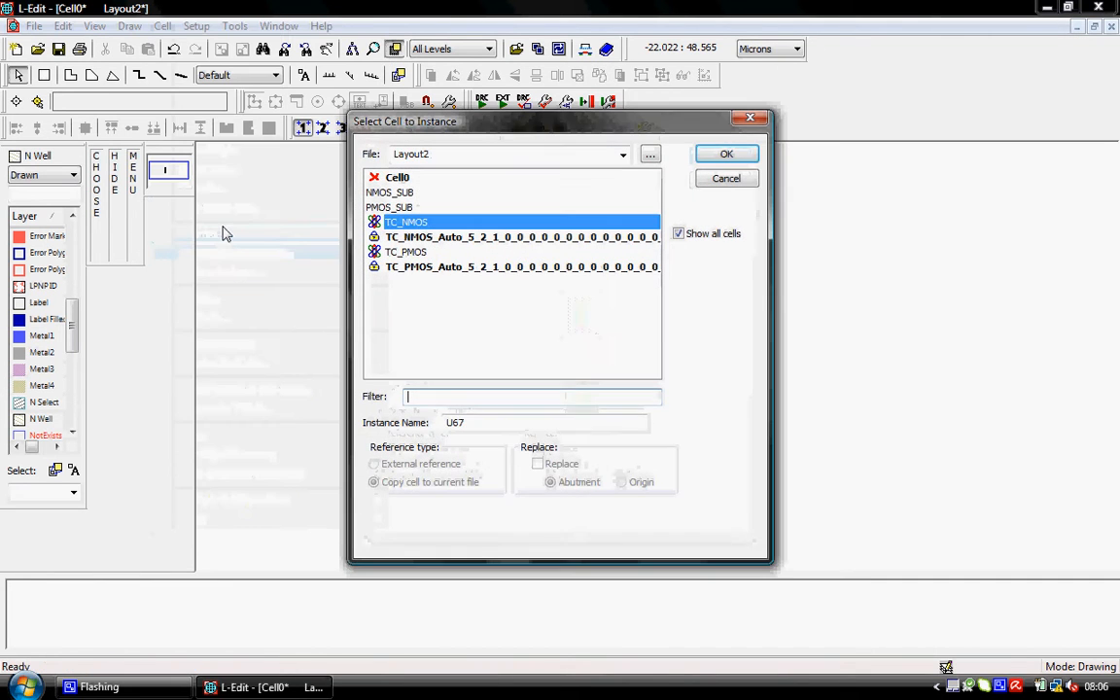
pyautogui.click(387, 207)
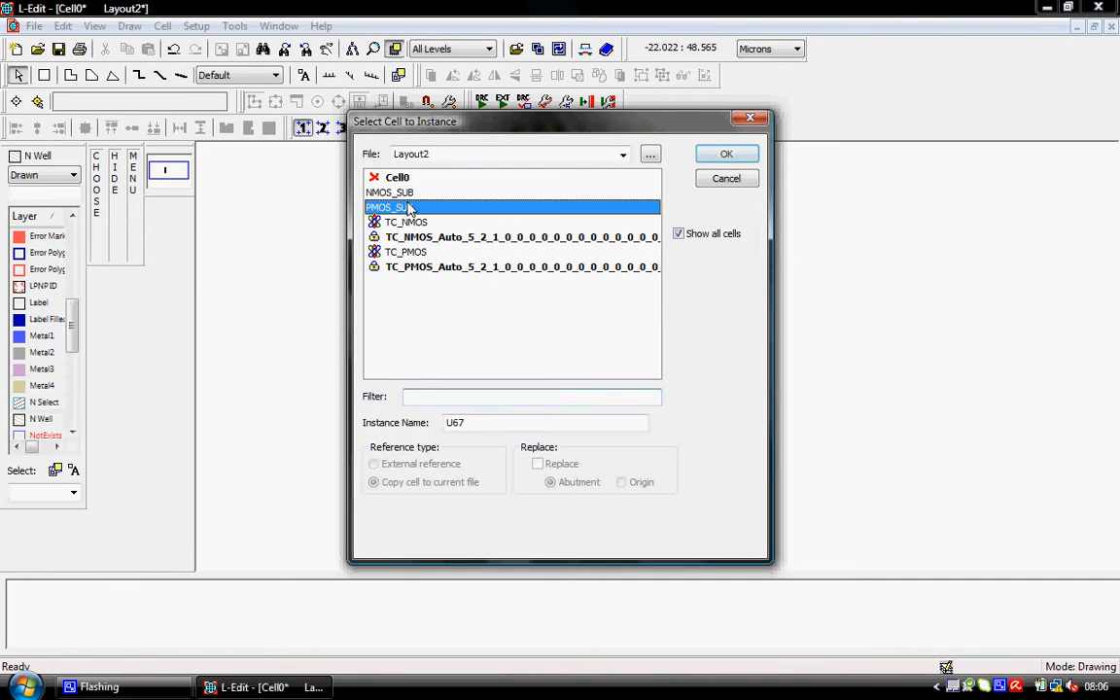
pyautogui.click(719, 156)
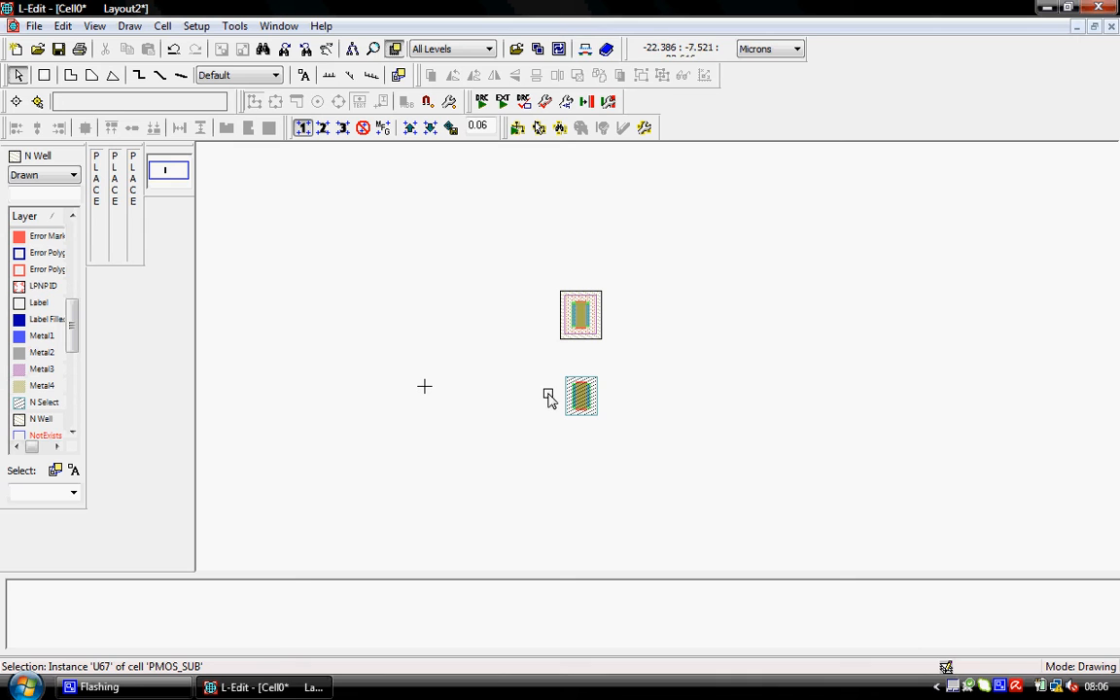
pyautogui.click(548, 393)
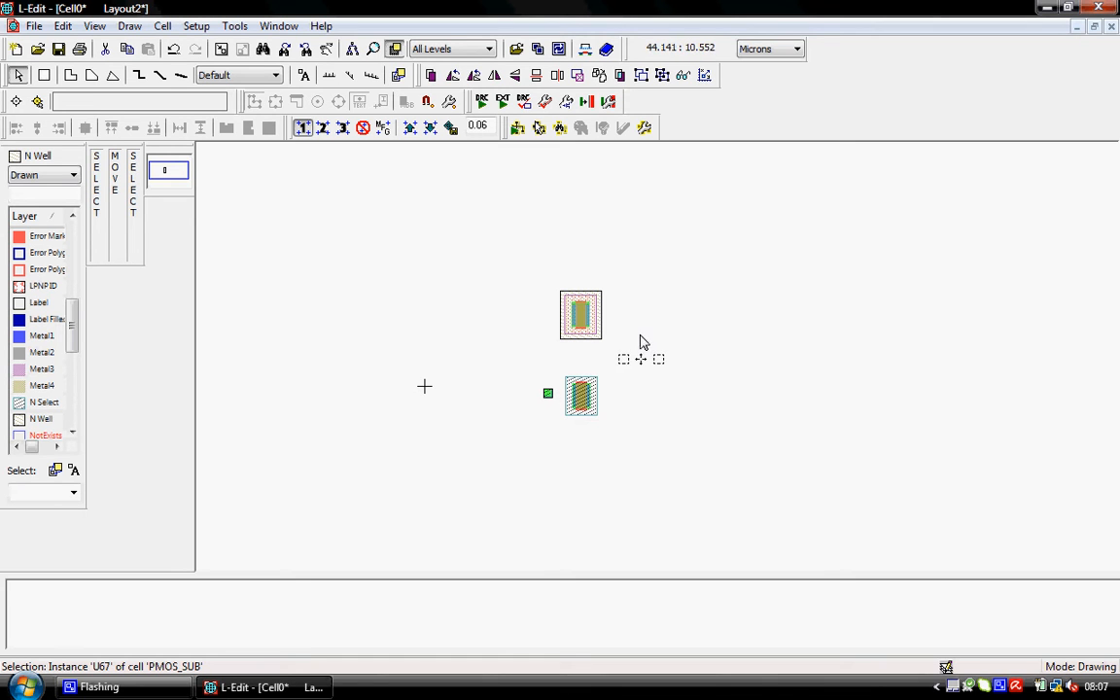
pyautogui.click(557, 418)
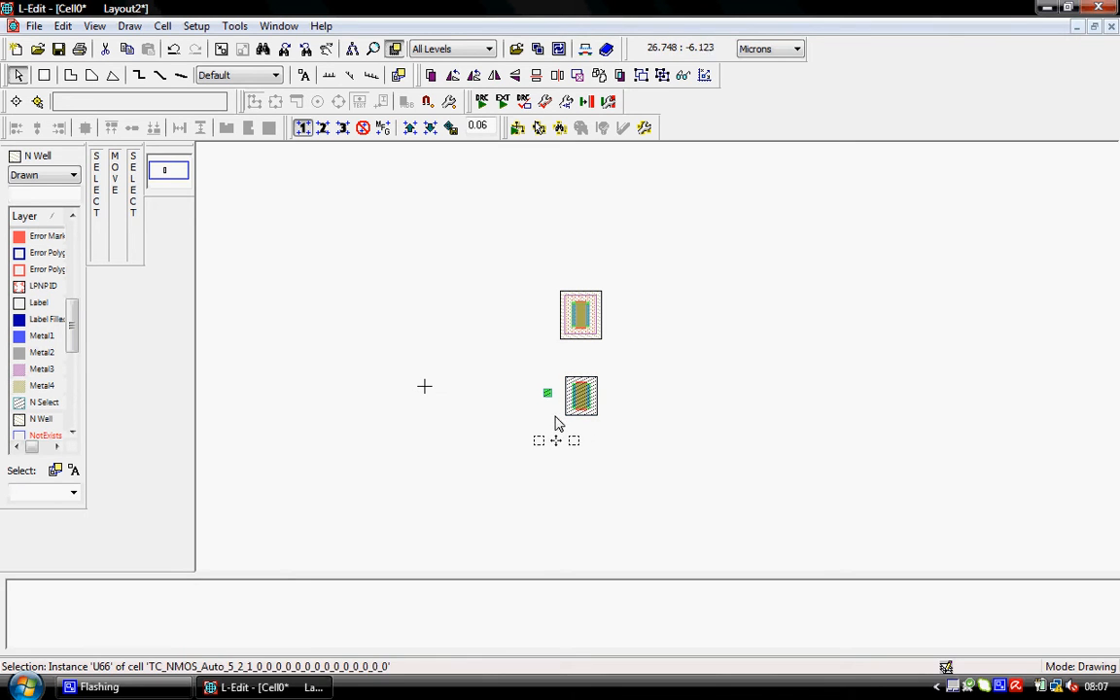
pyautogui.moveTo(559, 387); pyautogui.dragTo(524, 421)
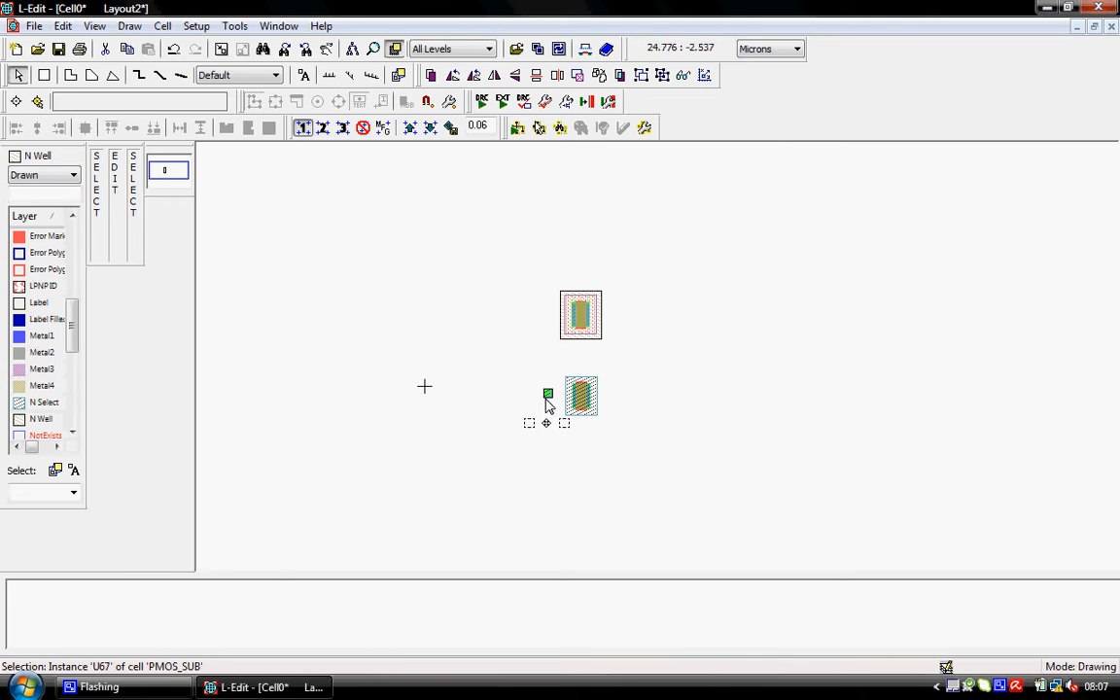
pyautogui.moveTo(547, 397)
pyautogui.mouseDown(button='middle')
pyautogui.moveTo(539, 294)
pyautogui.moveTo(546, 391)
pyautogui.mouseUp(button='middle')
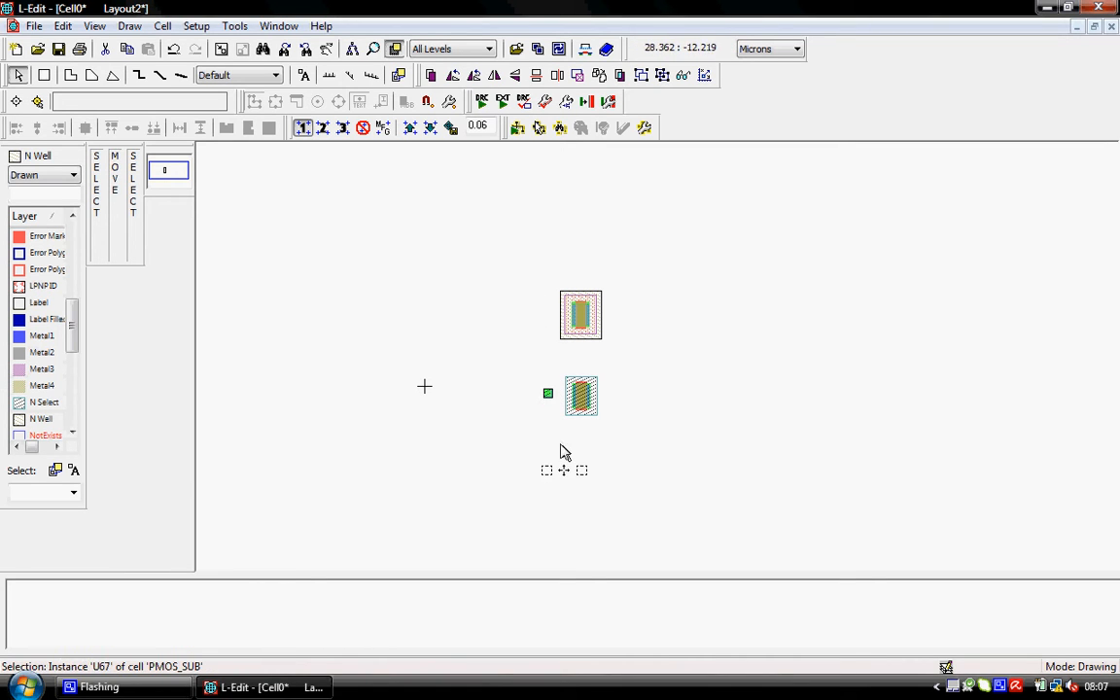
# Place an instance of NMOS_SUB in Cell0, just to the left of the PMOS transistor.
pyautogui.click(195, 27)
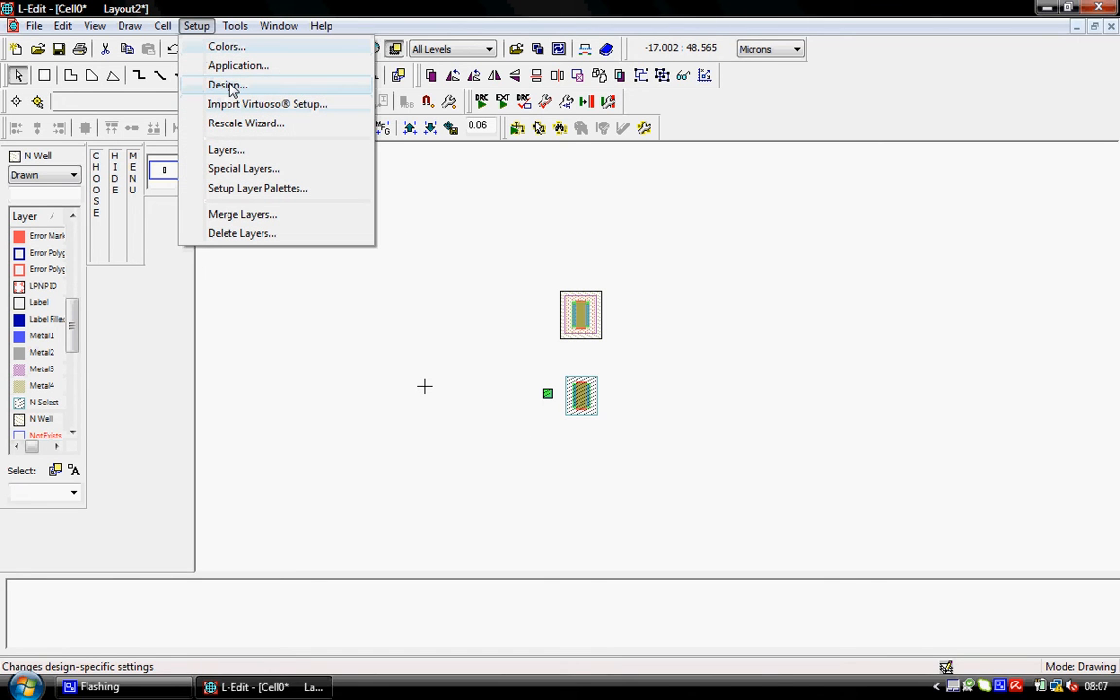
pyautogui.moveTo(162, 27)
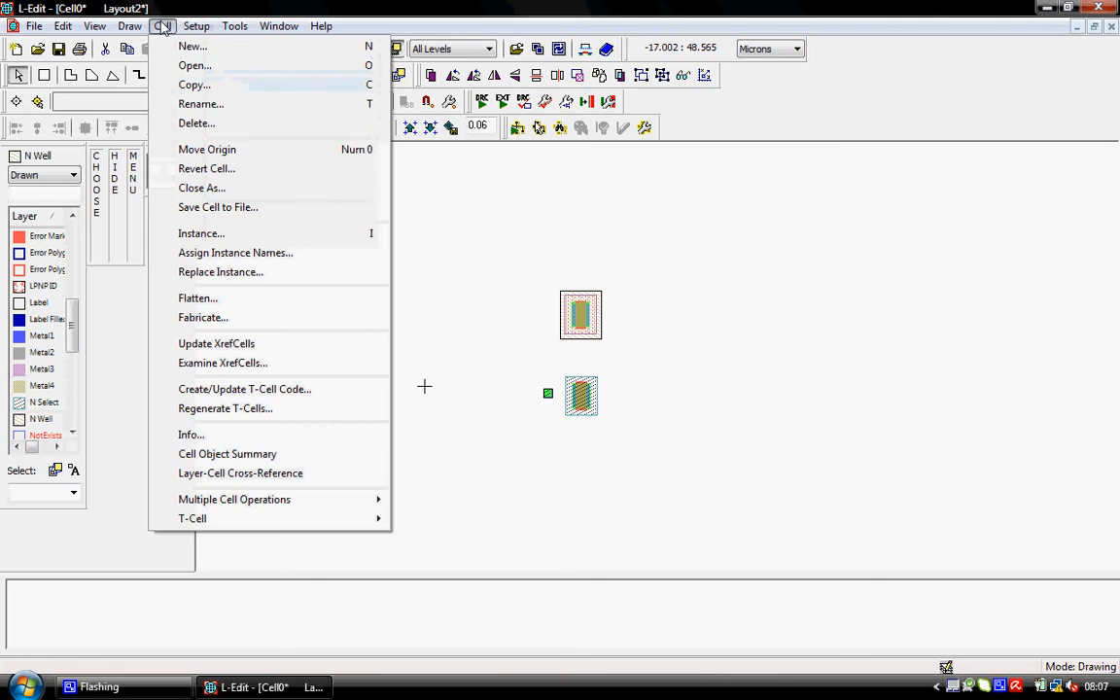
pyautogui.click(215, 235)
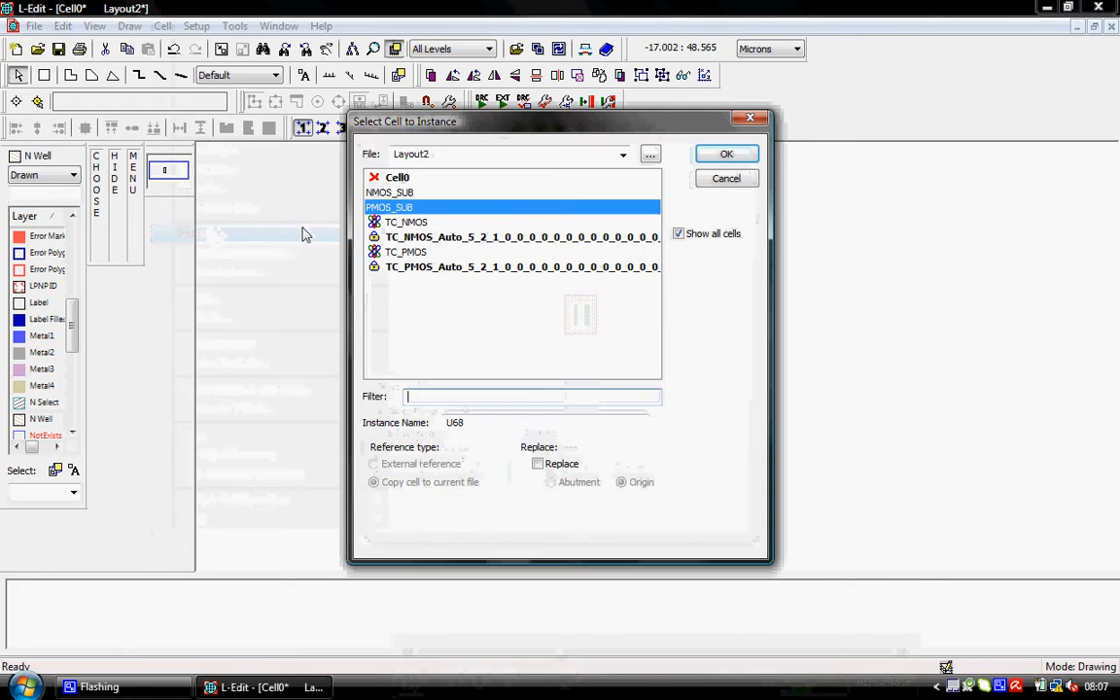
pyautogui.click(407, 193)
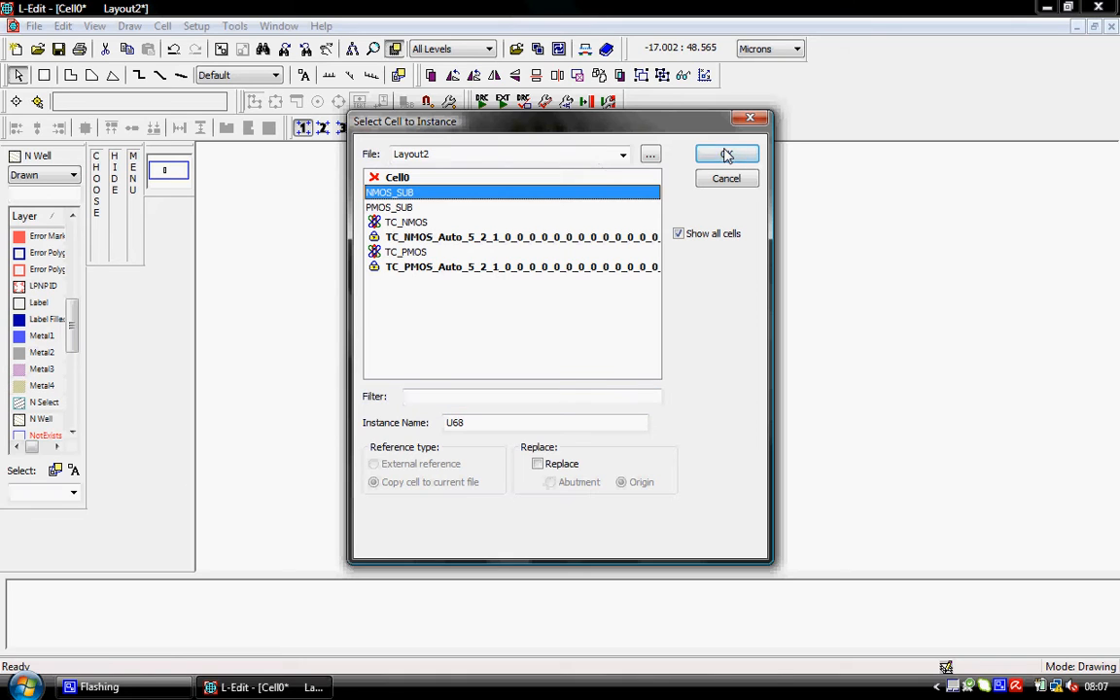
pyautogui.click(727, 155)
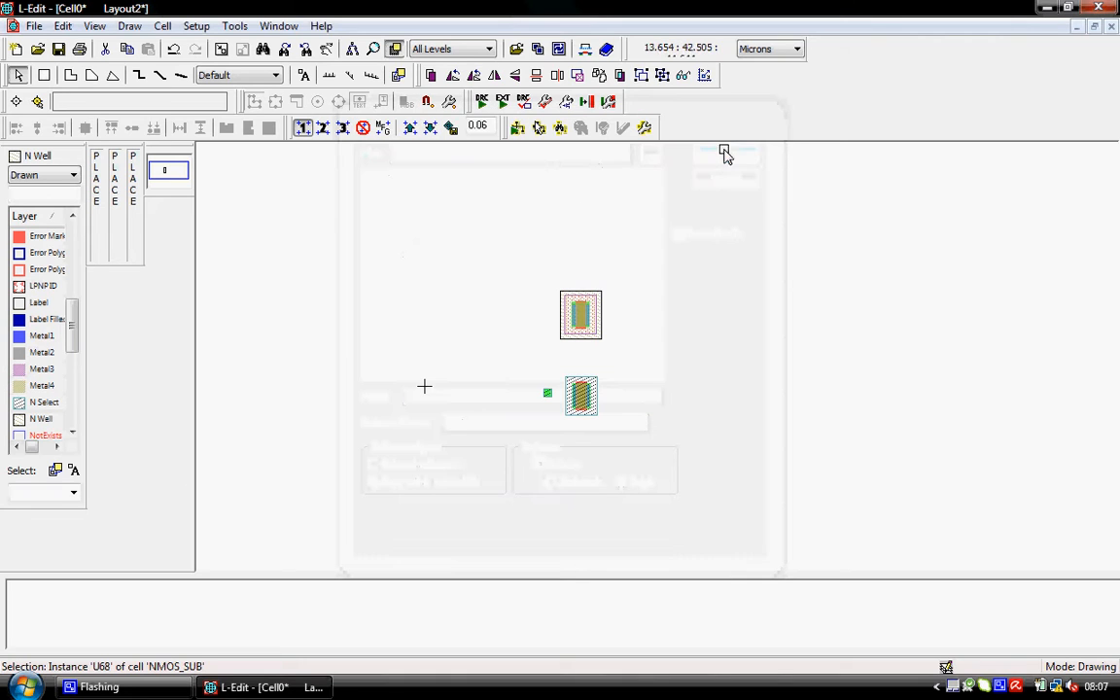
pyautogui.click(539, 323)
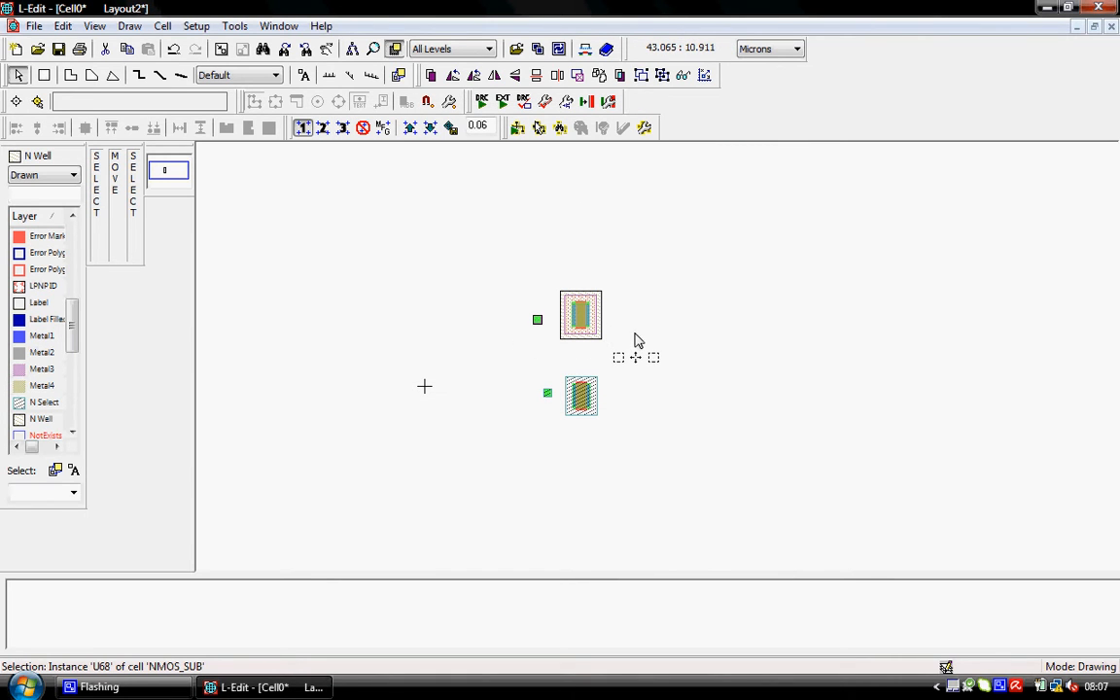
# Flatten all four placed instances in Cell0, accepting that the operation cannot be undone.
pyautogui.press('Home')
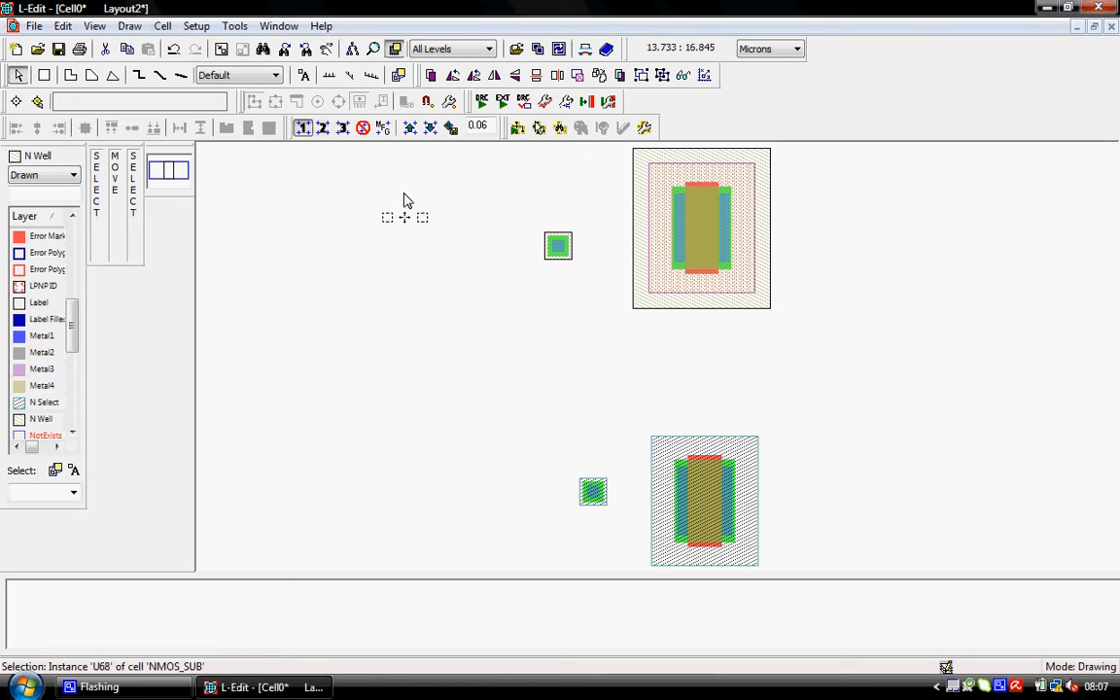
pyautogui.hotkey('ctrl', 'a')
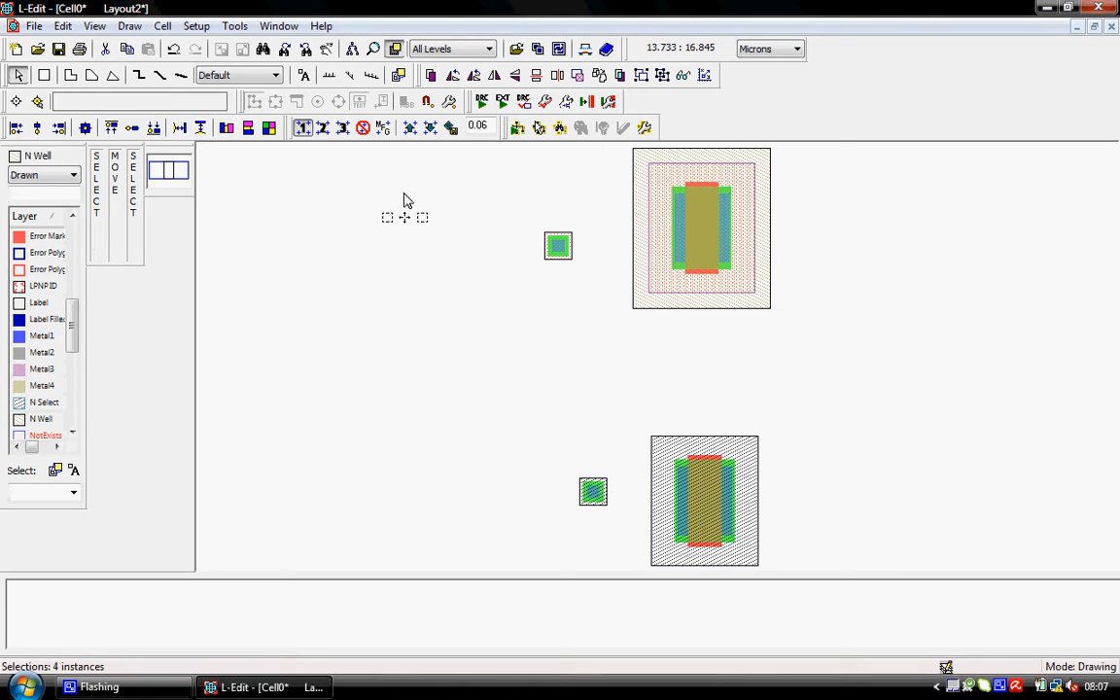
pyautogui.click(163, 26)
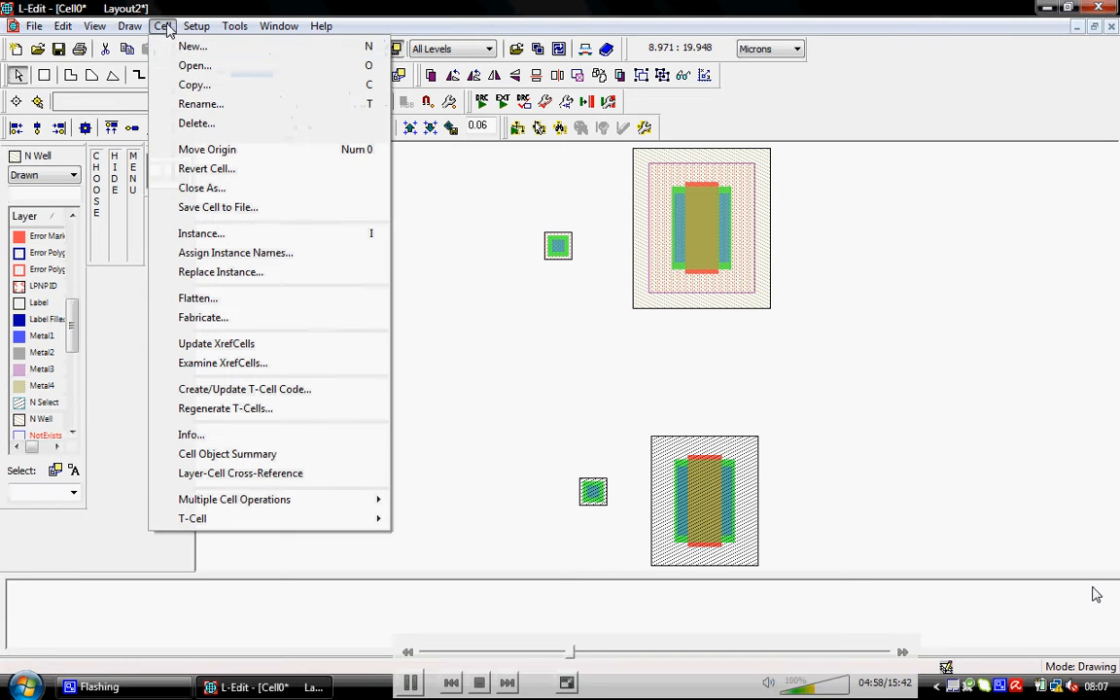
pyautogui.click(222, 299)
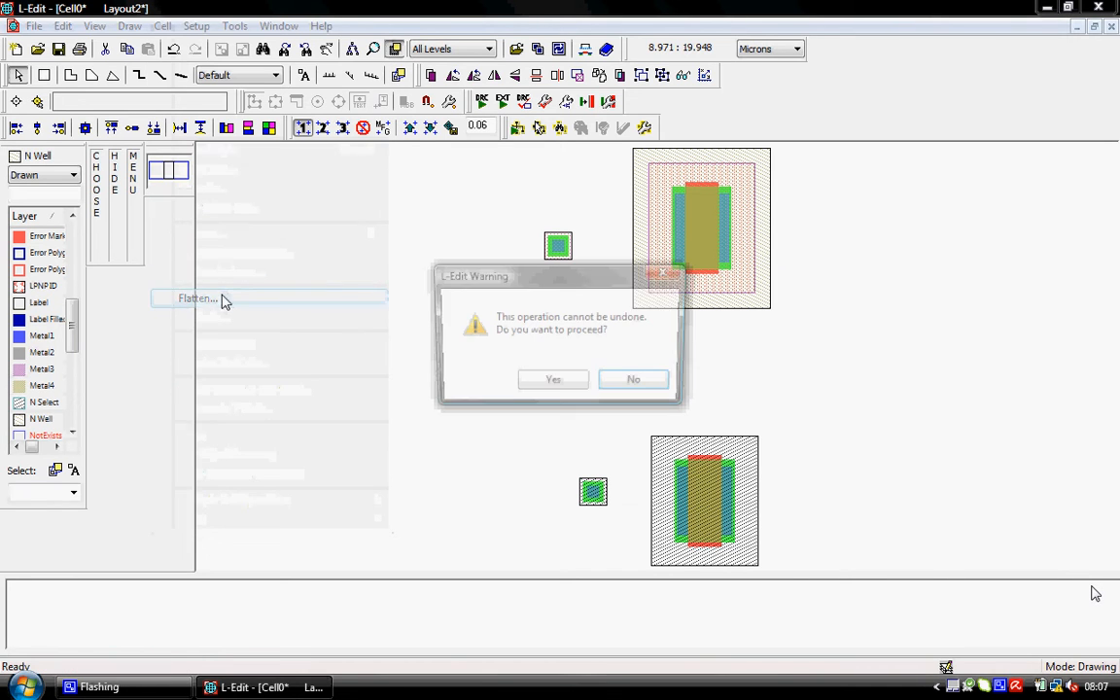
pyautogui.click(552, 384)
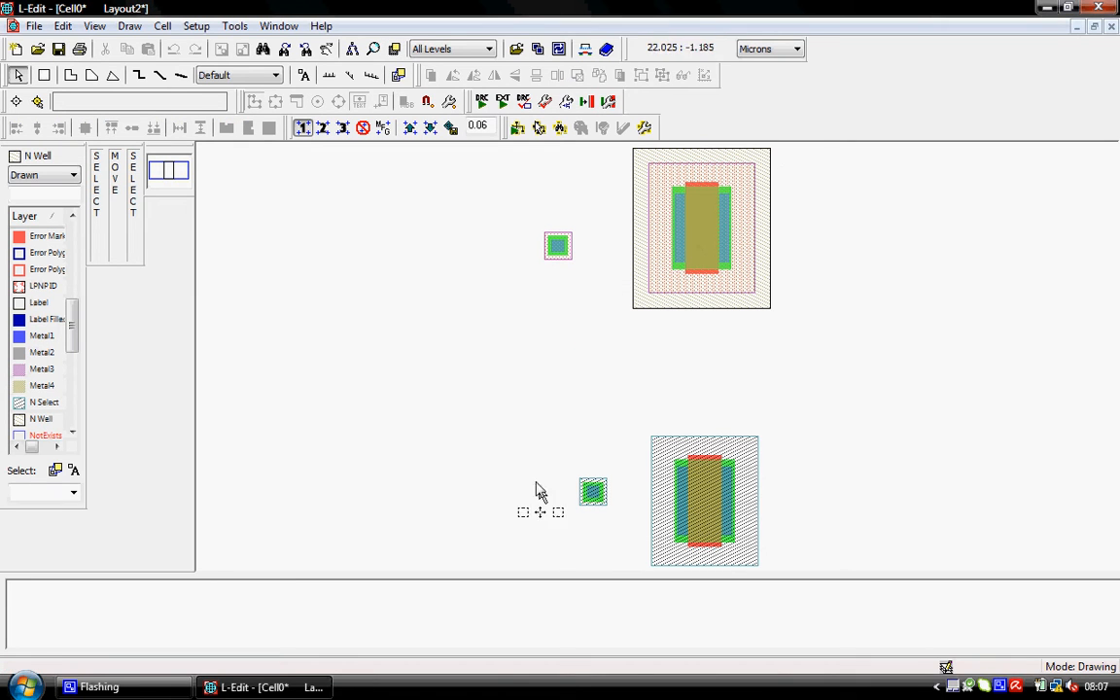
# Swap the two substrate contacts so the N Select contact sits beside the PMOS and the P Select contact beside the NMOS.
pyautogui.moveTo(593, 297); pyautogui.dragTo(501, 294)
pyautogui.moveTo(560, 258); pyautogui.dragTo(545, 498)
pyautogui.moveTo(625, 459); pyautogui.dragTo(555, 237)
pyautogui.moveTo(588, 457); pyautogui.dragTo(498, 547)
pyautogui.moveTo(538, 493); pyautogui.dragTo(588, 507)
pyautogui.moveTo(590, 201); pyautogui.dragTo(518, 287)
pyautogui.moveTo(561, 236); pyautogui.dragTo(602, 239)
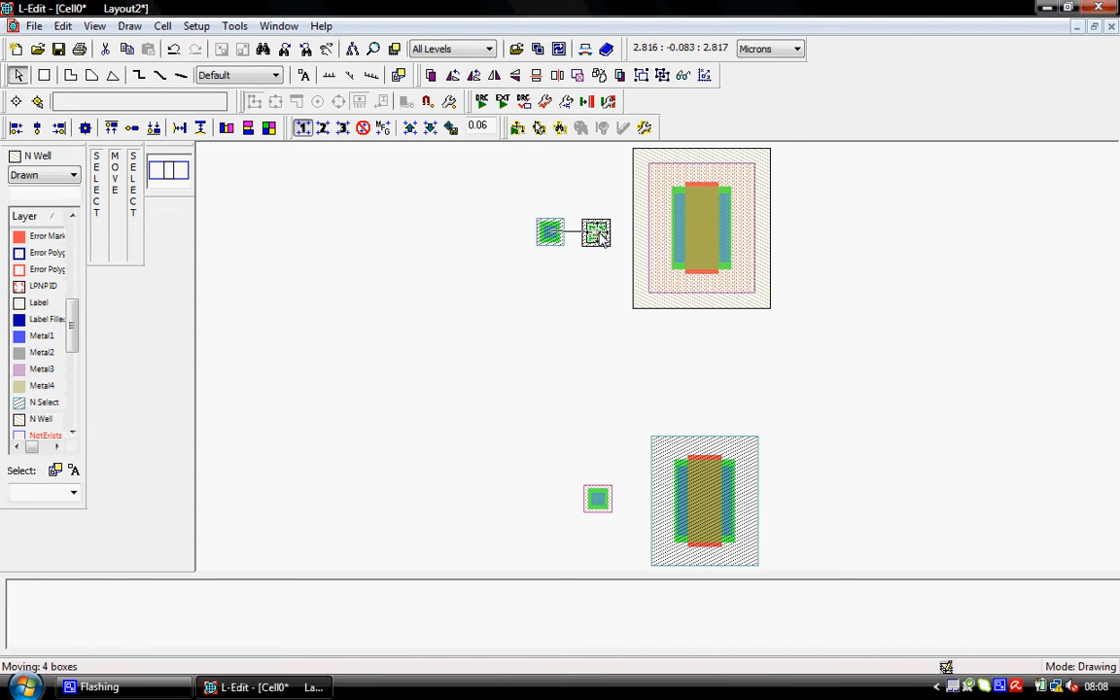
pyautogui.moveTo(600, 235); pyautogui.dragTo(600, 234, button='middle')
# Examine which layers form the two flattened transistors, checking the well, select, gate and metal shapes, and dismiss the antivirus notification.
pyautogui.click(598, 314)
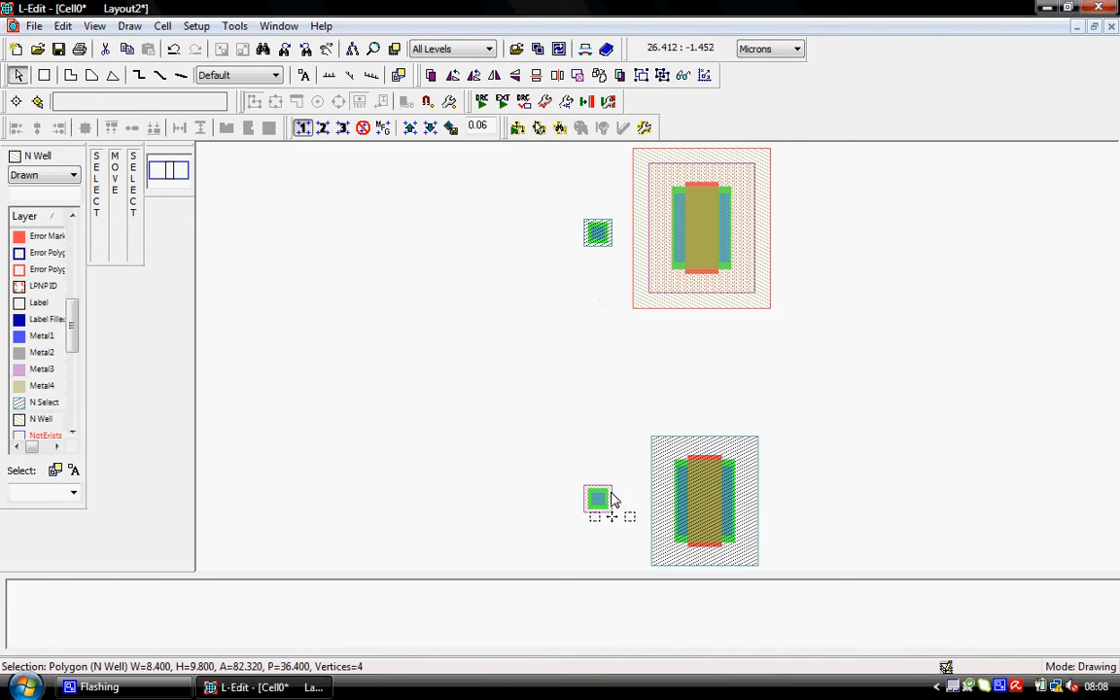
pyautogui.click(749, 518)
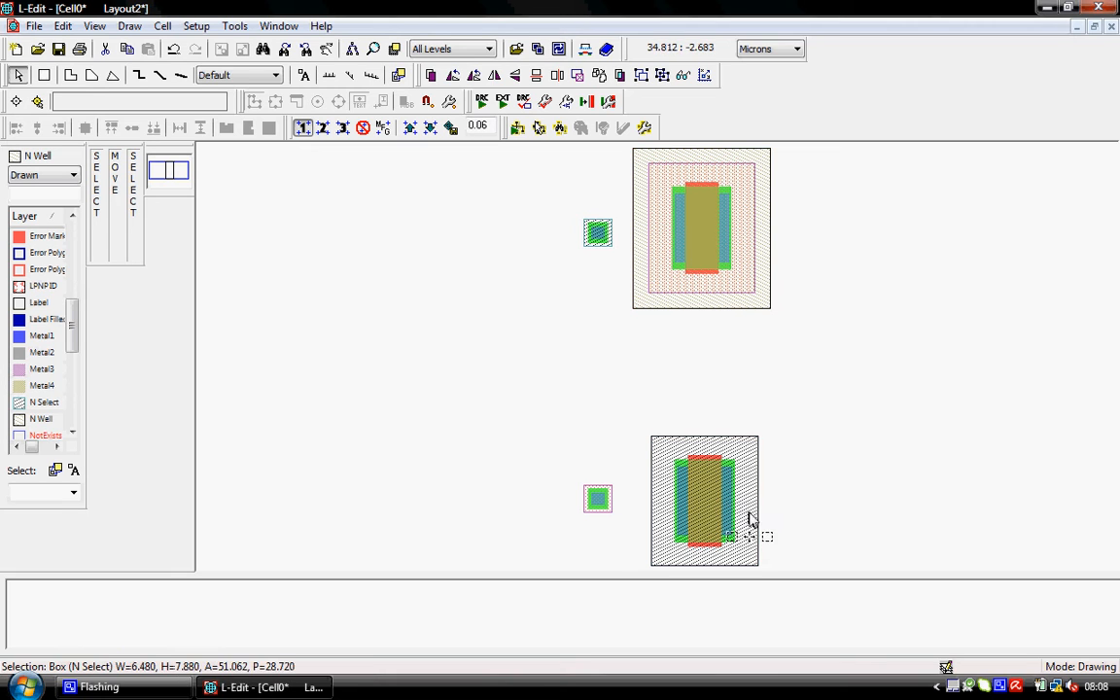
pyautogui.click(740, 295)
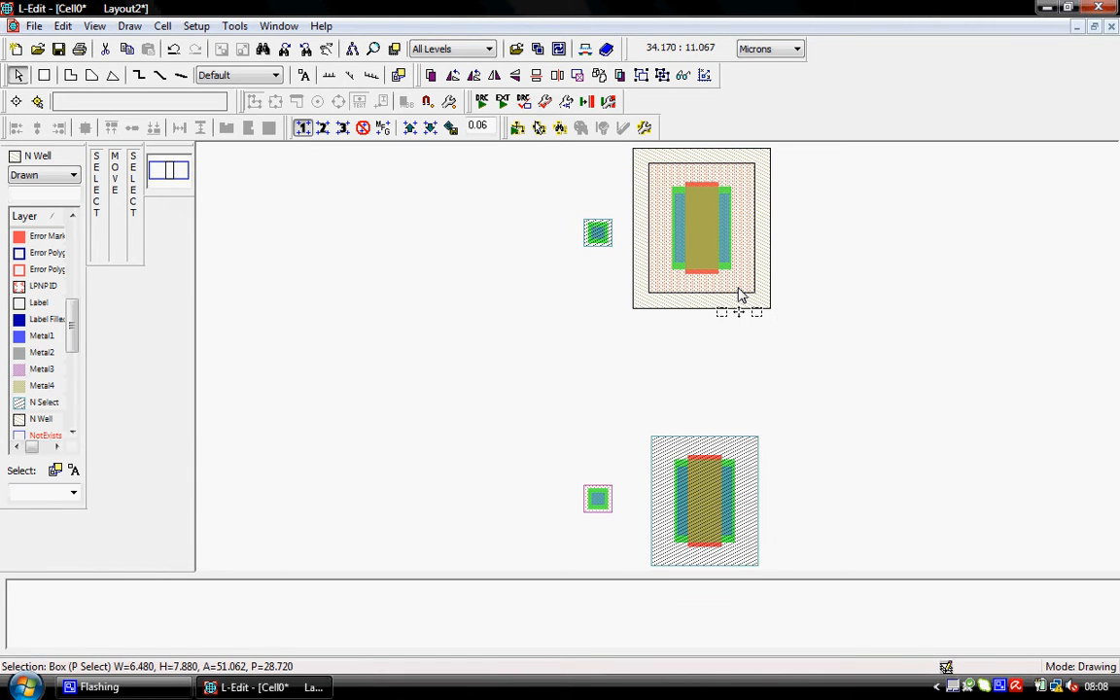
pyautogui.click(697, 280)
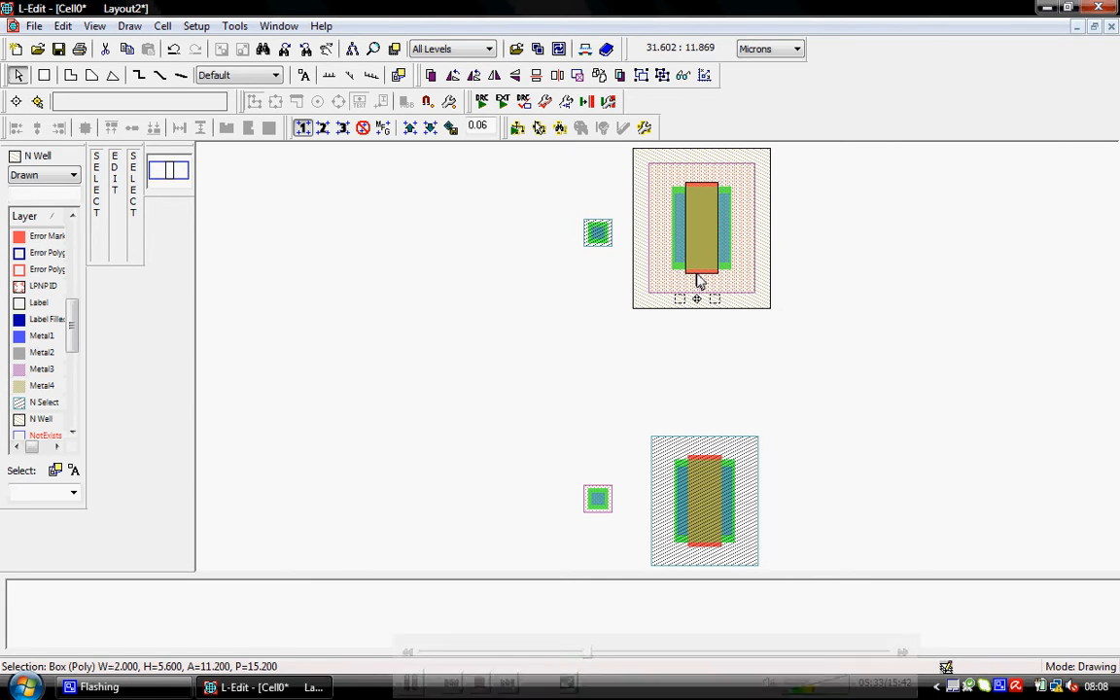
pyautogui.click(726, 279)
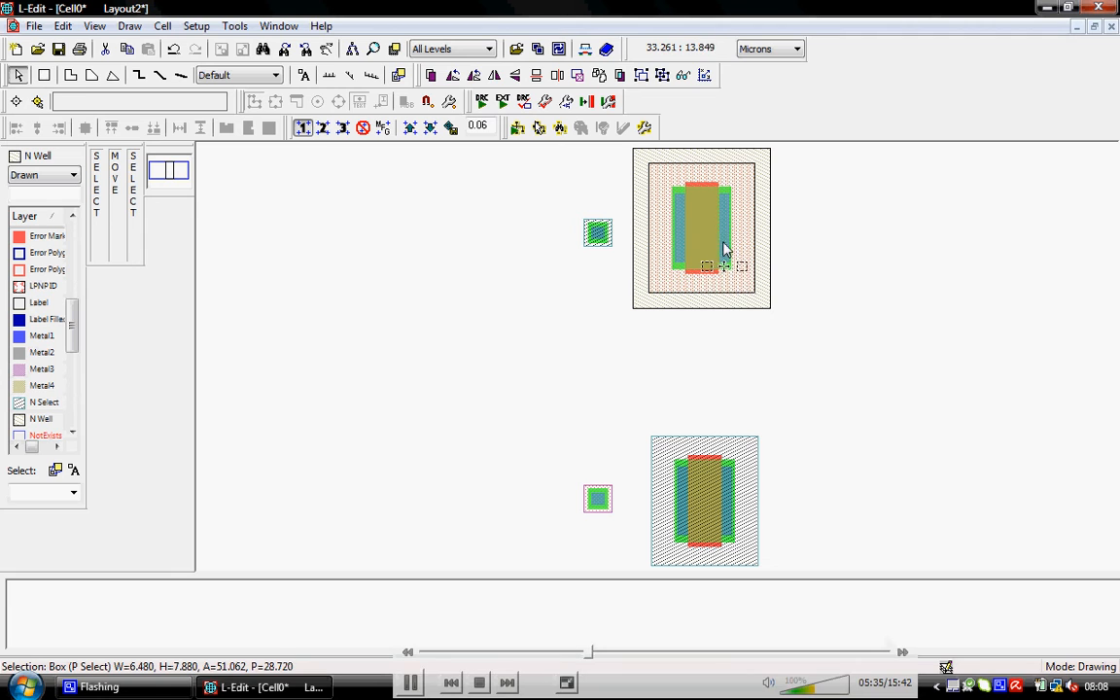
pyautogui.click(725, 254)
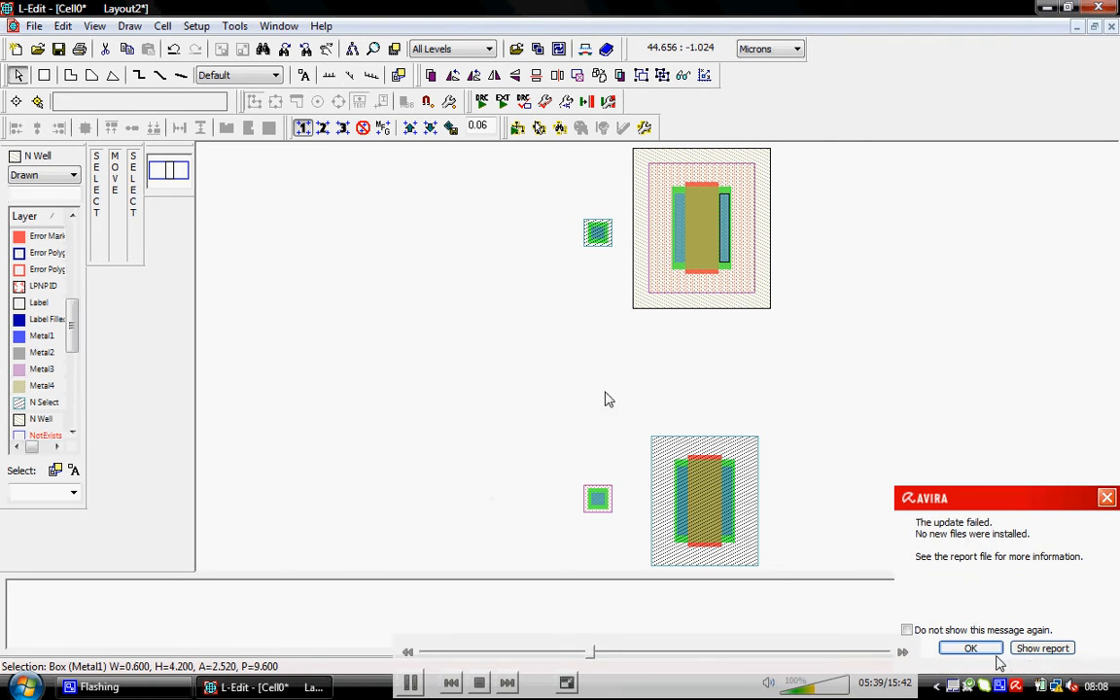
pyautogui.click(997, 655)
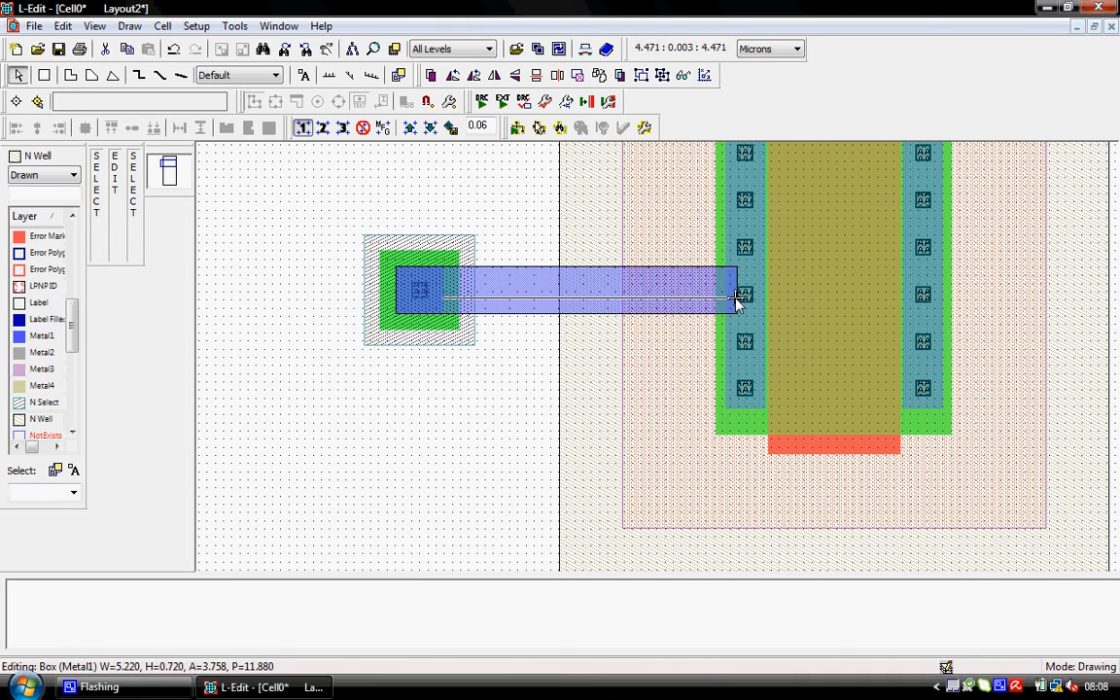
# Stretch the upper contact's Metal1 onto the PMOS's left contact column and extend the N Well leftward around the contact, about 12.06 microns wide.
pyautogui.moveTo(737, 302); pyautogui.dragTo(740, 294)
pyautogui.click(573, 418)
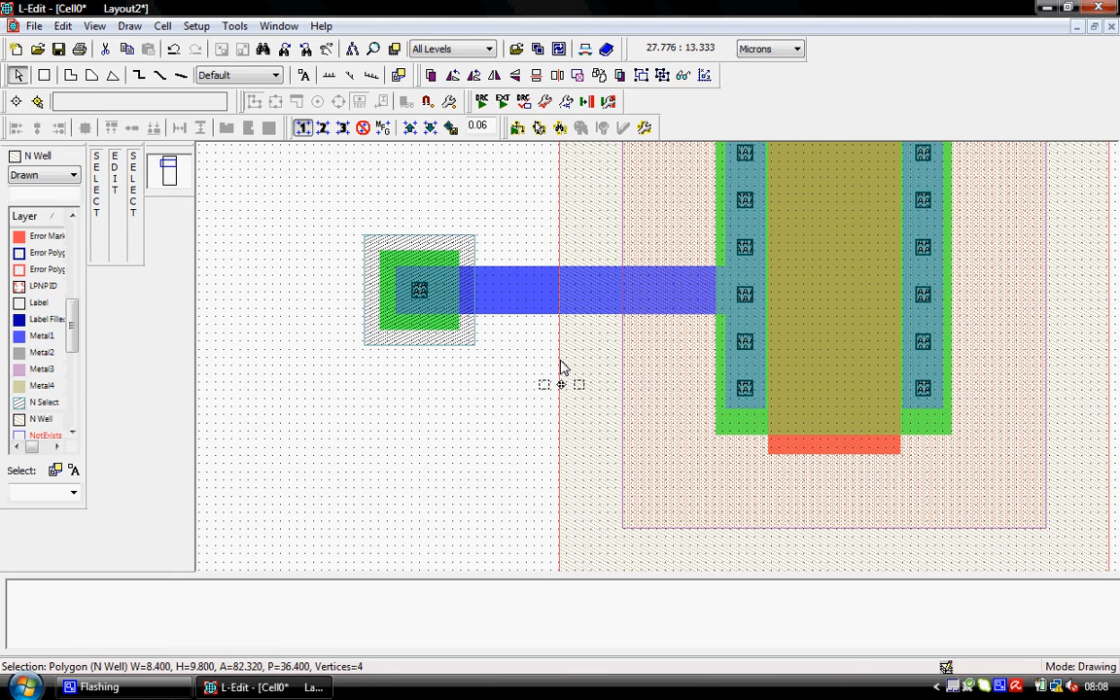
pyautogui.moveTo(560, 367); pyautogui.dragTo(319, 381)
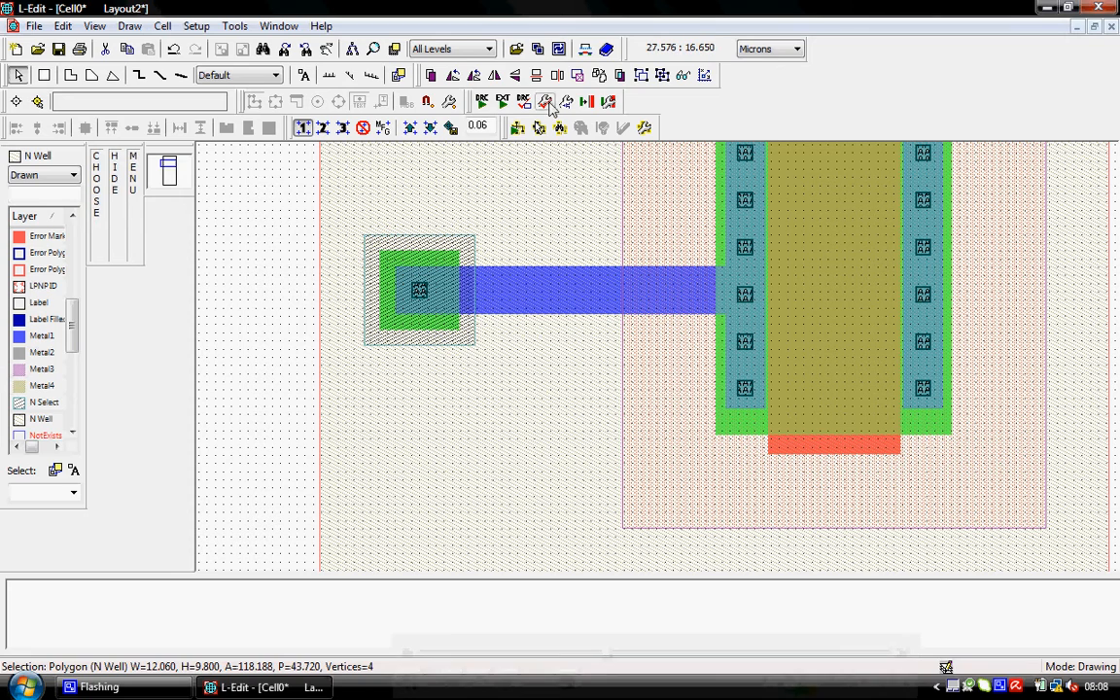
# Run a DRC on Cell0 and close the Verification Error Navigator.
pyautogui.click(481, 101)
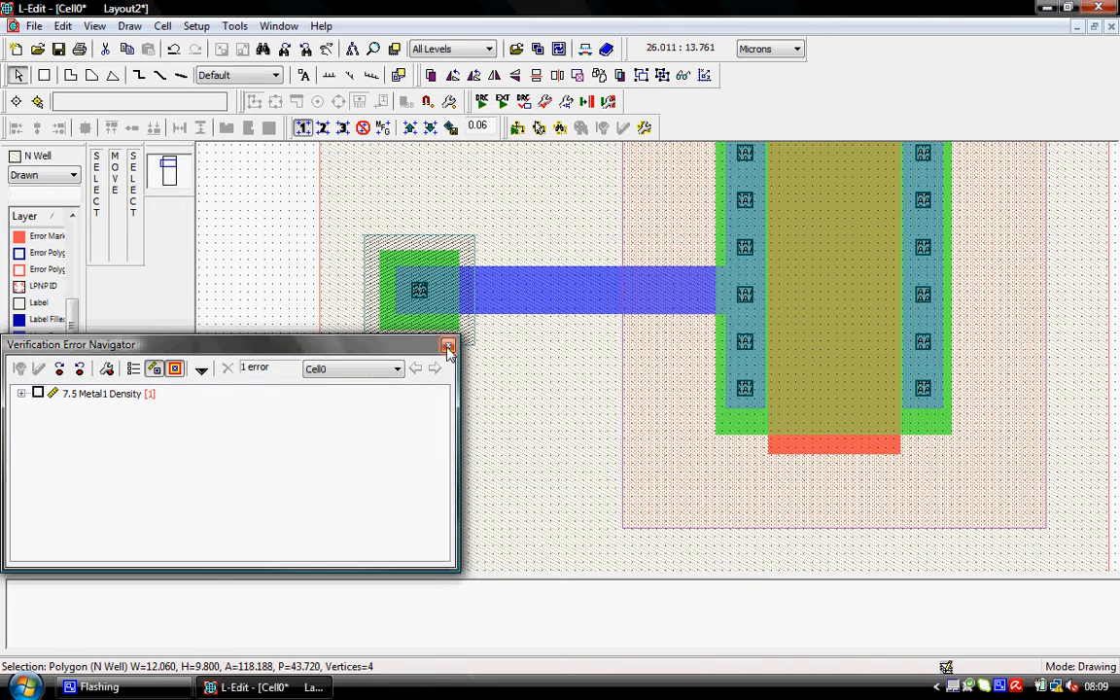
pyautogui.click(448, 348)
# Stretch the lower contact's Metal1 box onto the NMOS's left contact column, making it about 5.64 microns wide.
pyautogui.scroll(-5, 547, 372)
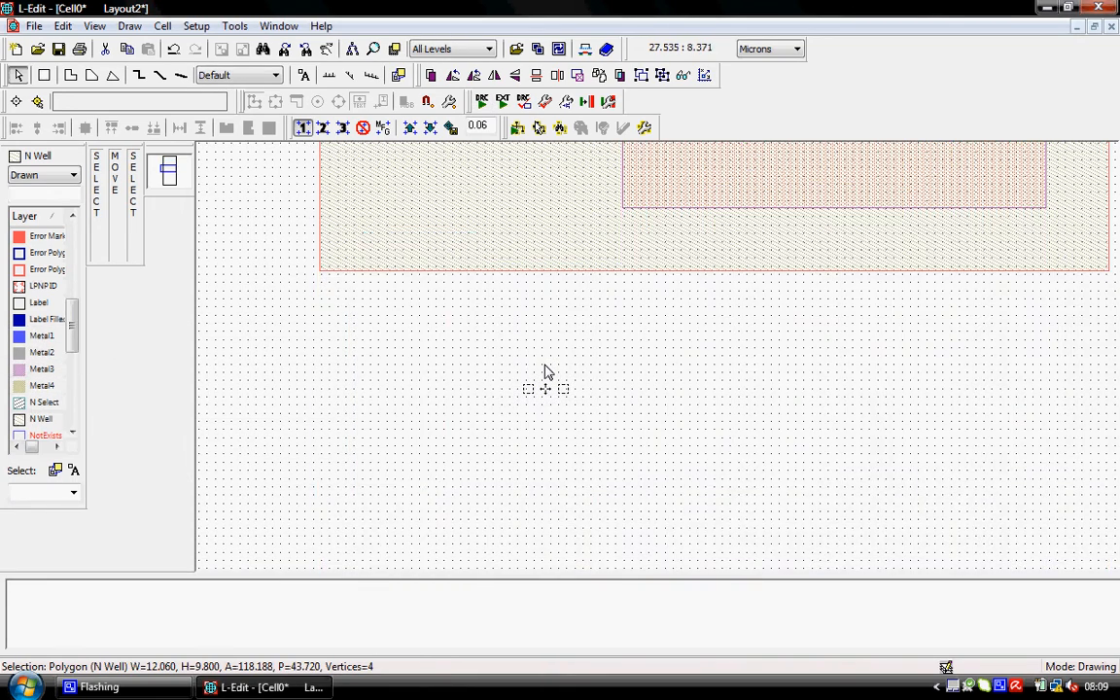
pyautogui.scroll(5, 546, 373)
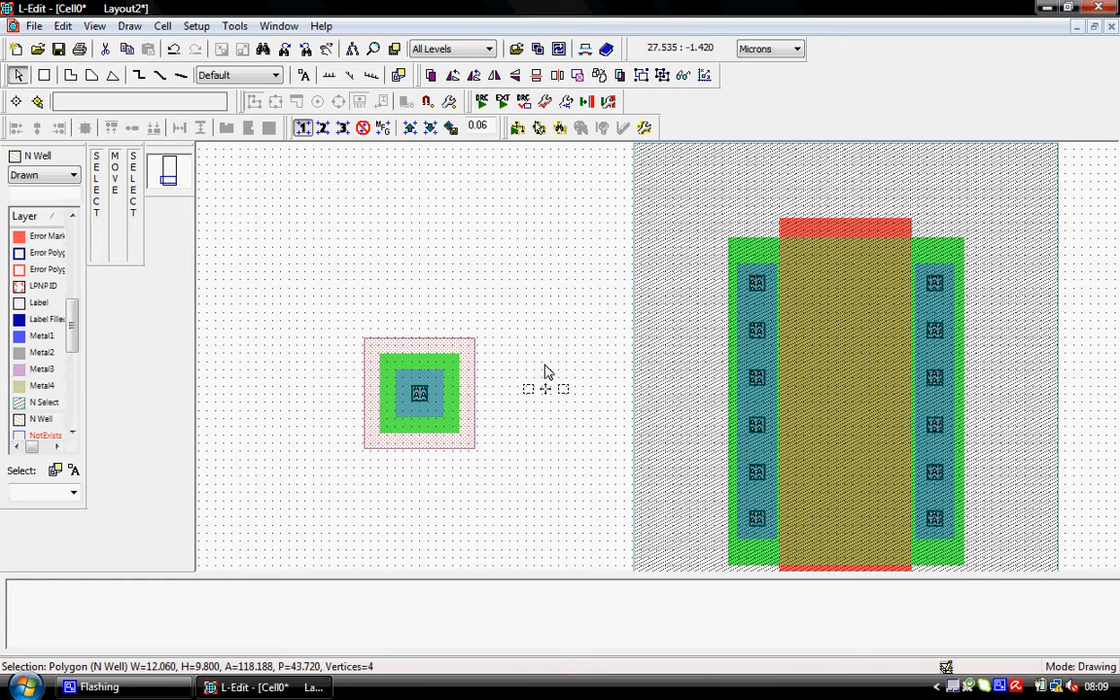
pyautogui.click(434, 408)
pyautogui.moveTo(443, 399); pyautogui.dragTo(765, 396)
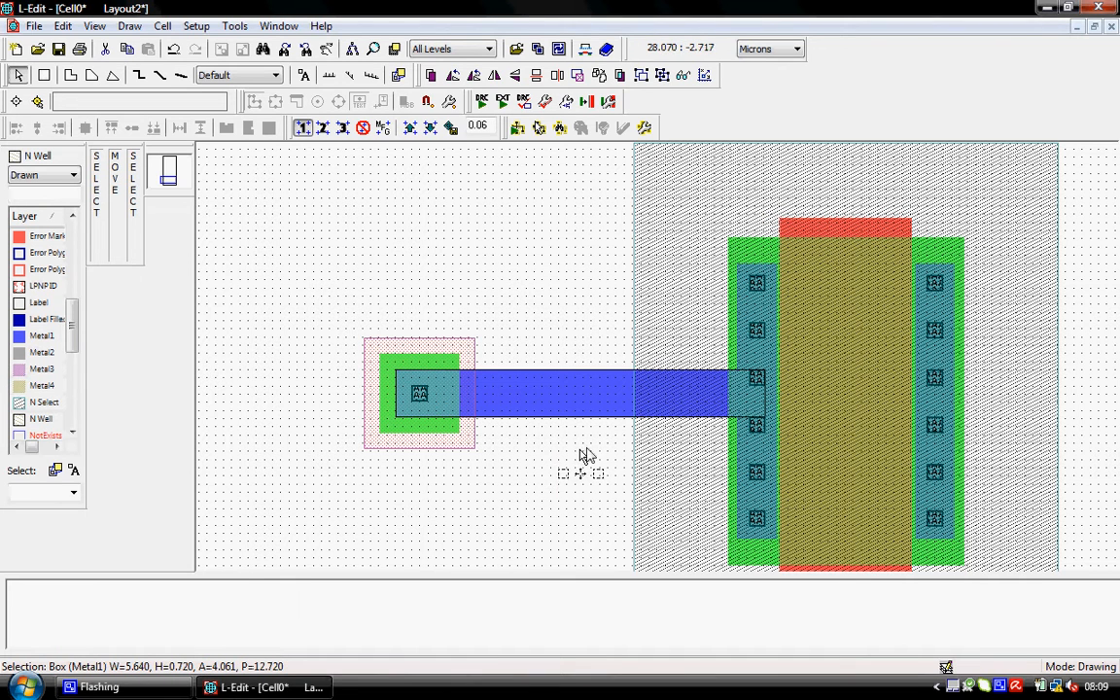
# Stretch the PMOS's Poly gate box downward until it overlaps the top of the NMOS's Poly gate.
pyautogui.scroll(3, 596, 452)
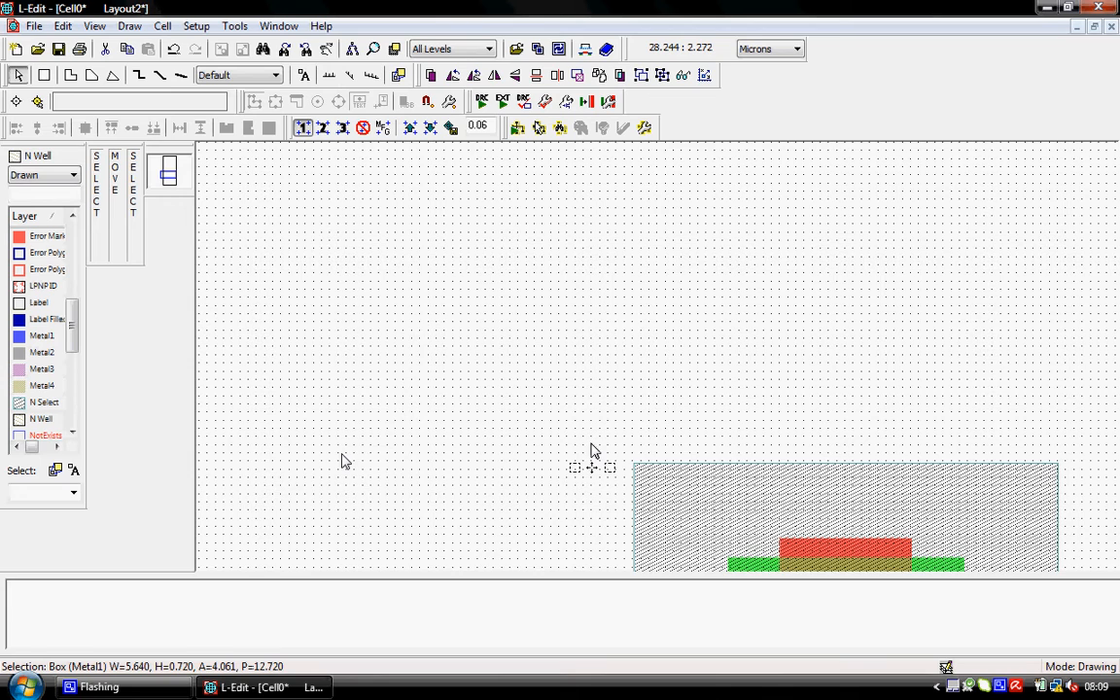
pyautogui.scroll(-2, 593, 451)
pyautogui.click(737, 282)
pyautogui.click(714, 225)
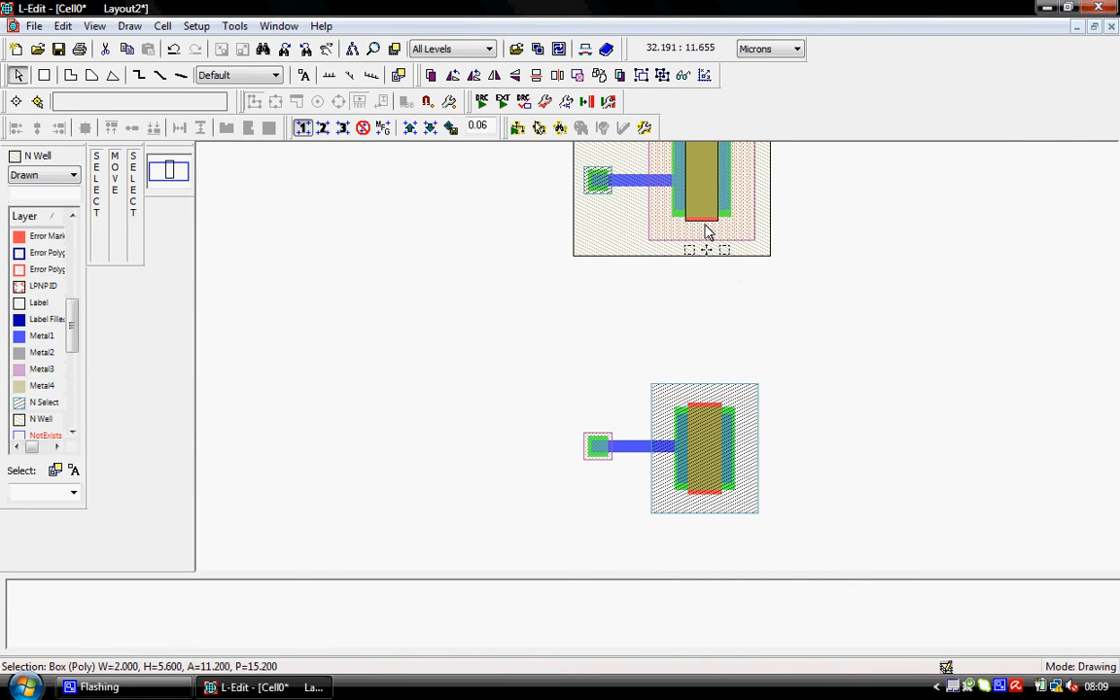
pyautogui.moveTo(706, 228); pyautogui.dragTo(724, 411)
# Move all the NMOS's boxes slightly left so its Poly gate lines up with the stretched PMOS Poly.
pyautogui.moveTo(802, 356); pyautogui.dragTo(669, 549)
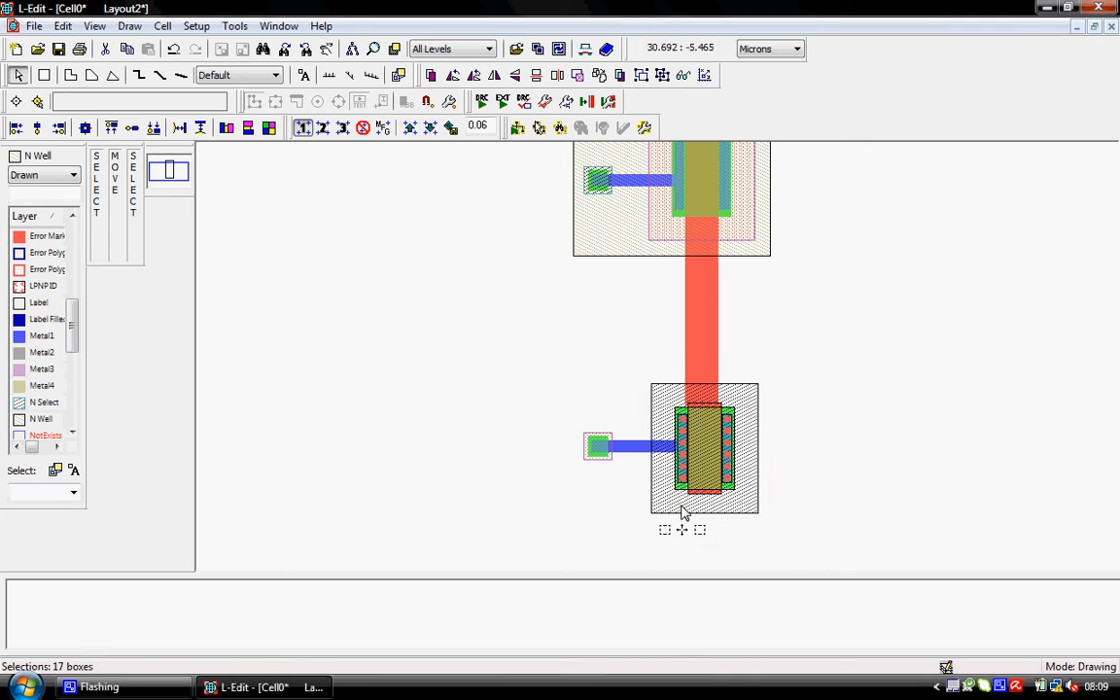
pyautogui.moveTo(683, 506); pyautogui.dragTo(678, 512)
pyautogui.click(708, 551)
pyautogui.click(742, 513)
# Stretch the NMOS's right Metal1 column up onto the PMOS's right contact column, making it about 17.16 microns high.
pyautogui.click(724, 431)
pyautogui.moveTo(725, 430); pyautogui.dragTo(725, 205)
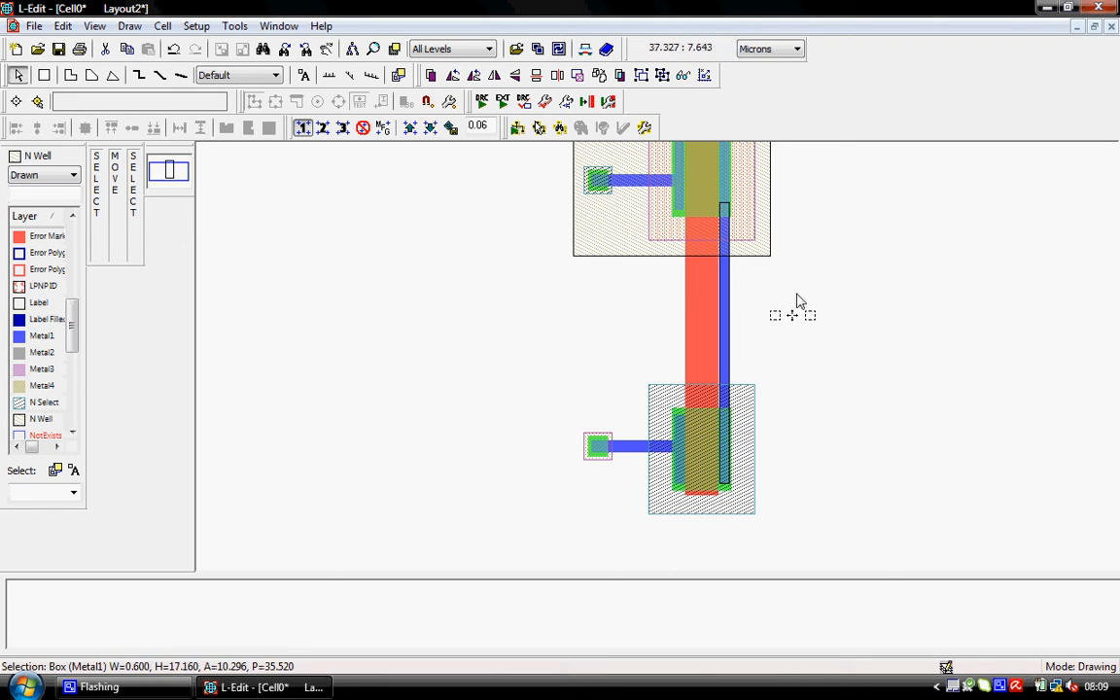
pyautogui.click(835, 306)
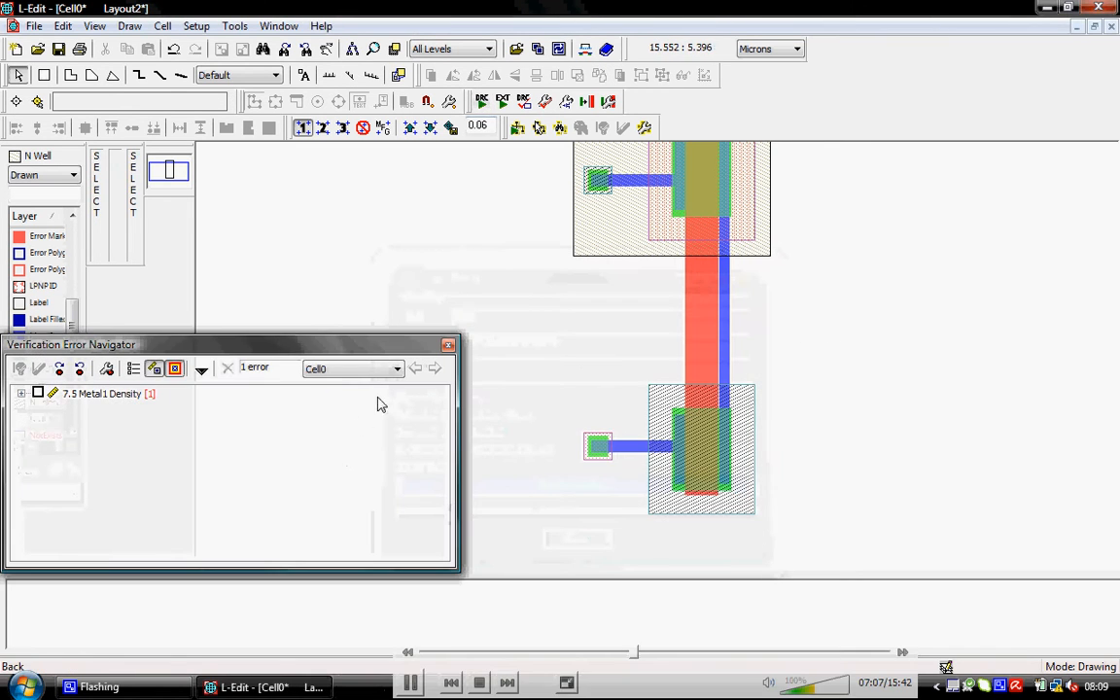
# Run a DRC on the connected Cell0 layout and close the Verification Error Navigator.
pyautogui.click(448, 345)
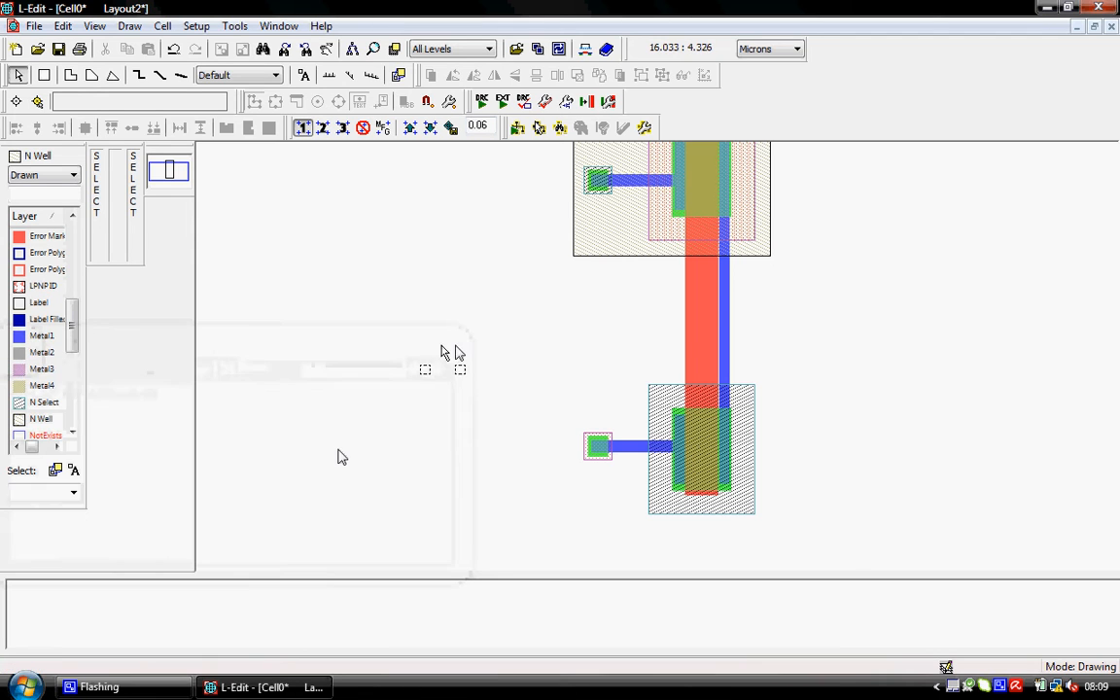
pyautogui.scroll(2, 810, 353)
pyautogui.scroll(-2, 813, 360)
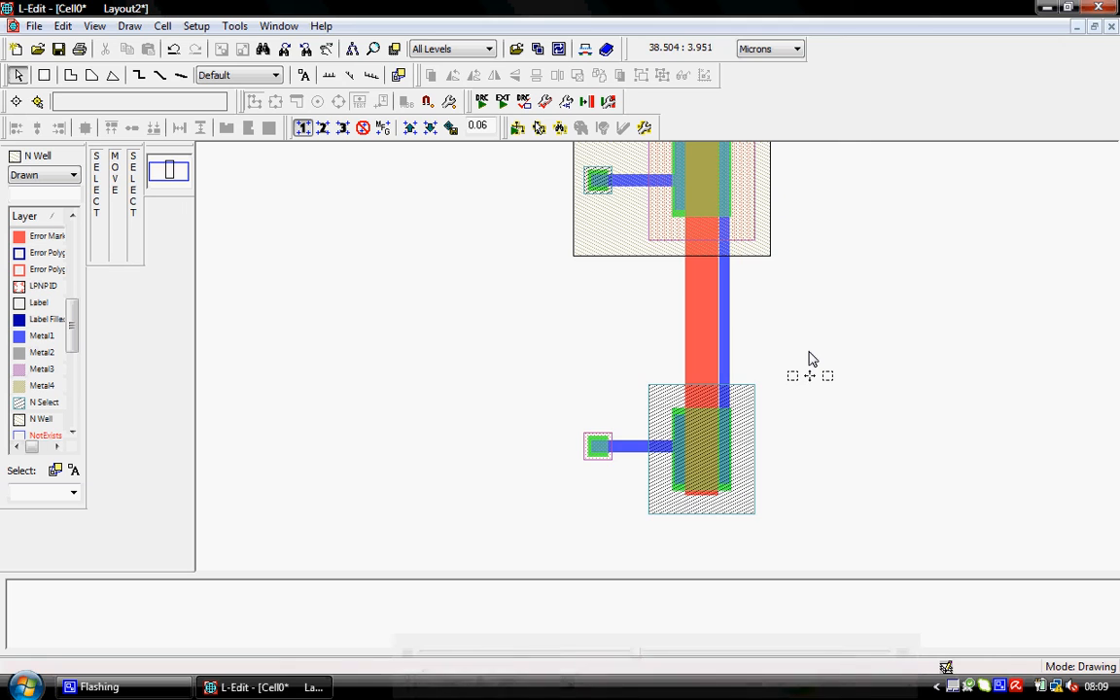
# Examine the upper substrate contact's boxes, its N Select and the surrounding N Well by selecting them in the full layout.
pyautogui.press('Home')
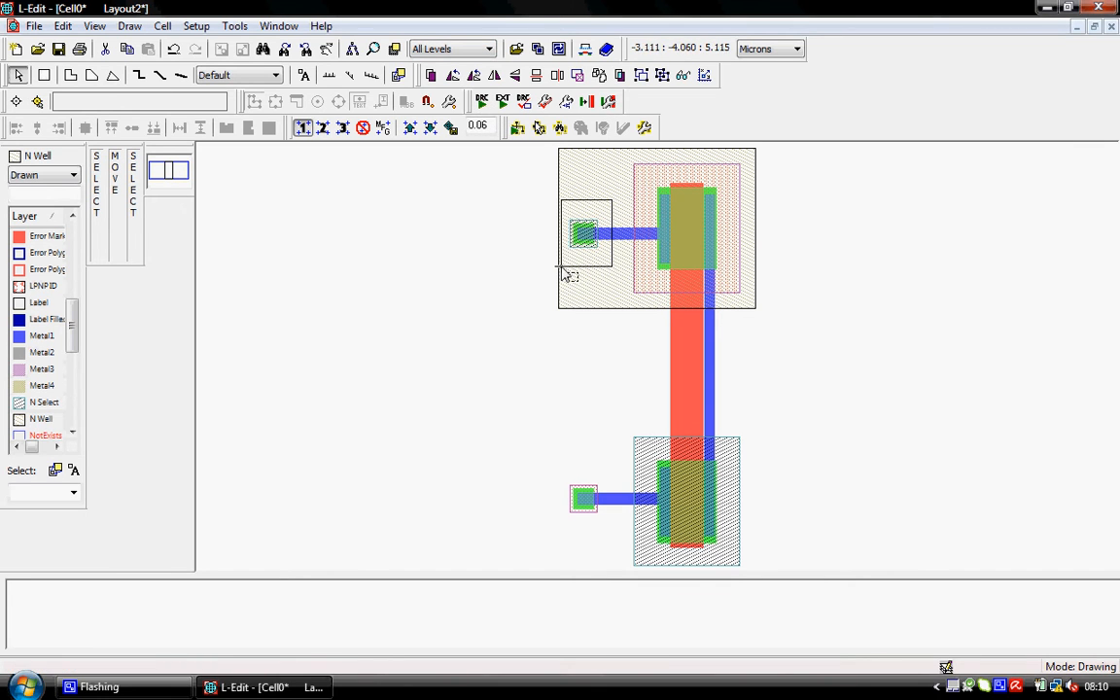
pyautogui.moveTo(571, 268); pyautogui.dragTo(576, 268)
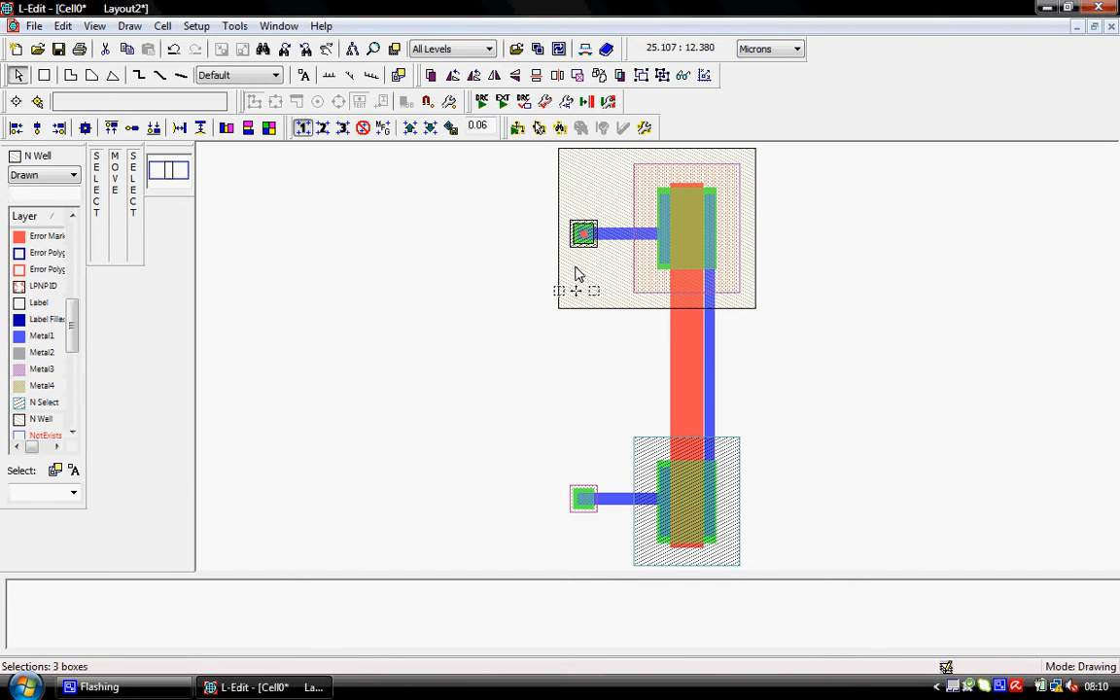
pyautogui.click(584, 239)
pyautogui.click(585, 251)
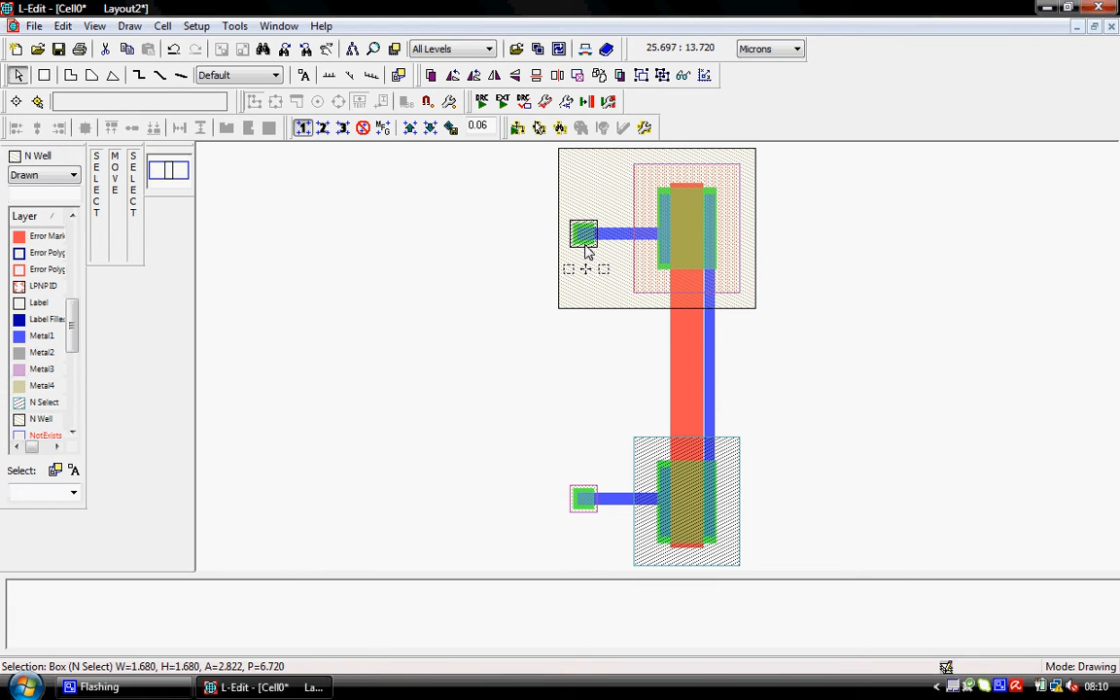
pyautogui.click(593, 280)
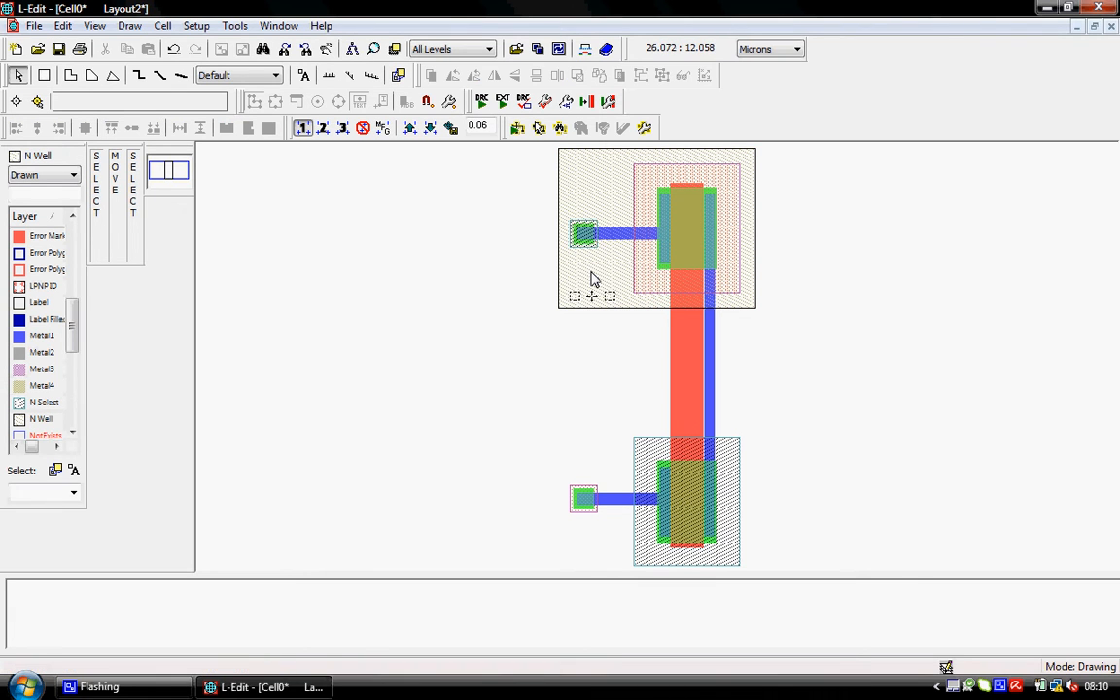
pyautogui.click(590, 279)
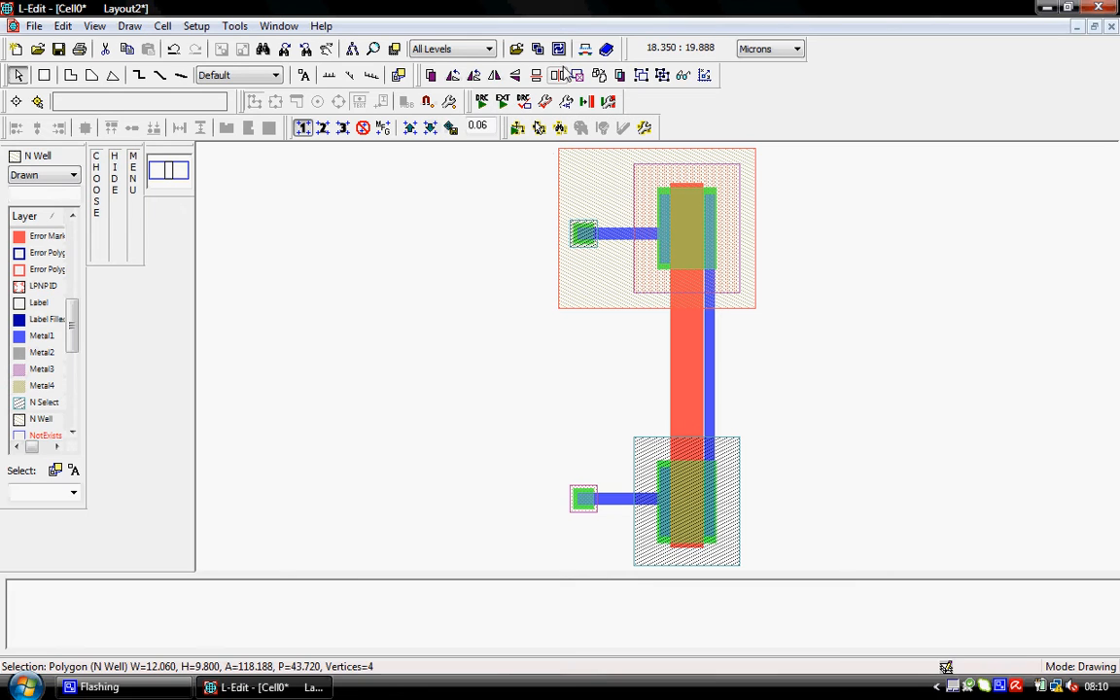
# Place a port named vdd on Metal1 at the upper contact, with a text size of 0.420 microns.
pyautogui.click(304, 76)
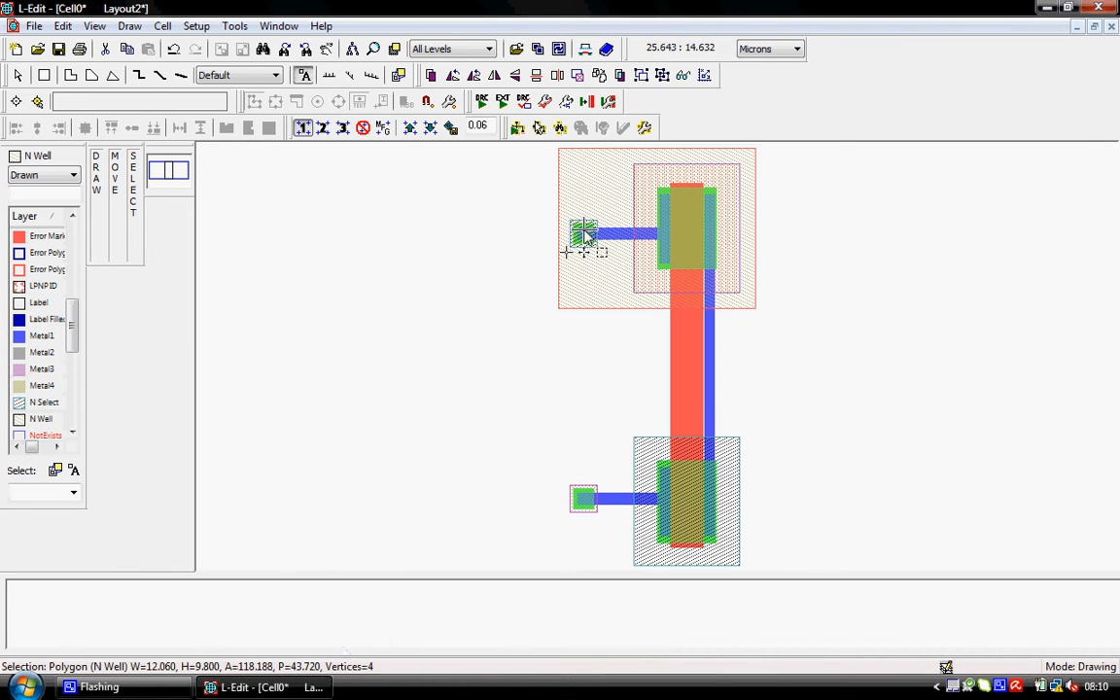
pyautogui.press('+')
pyautogui.press('+')
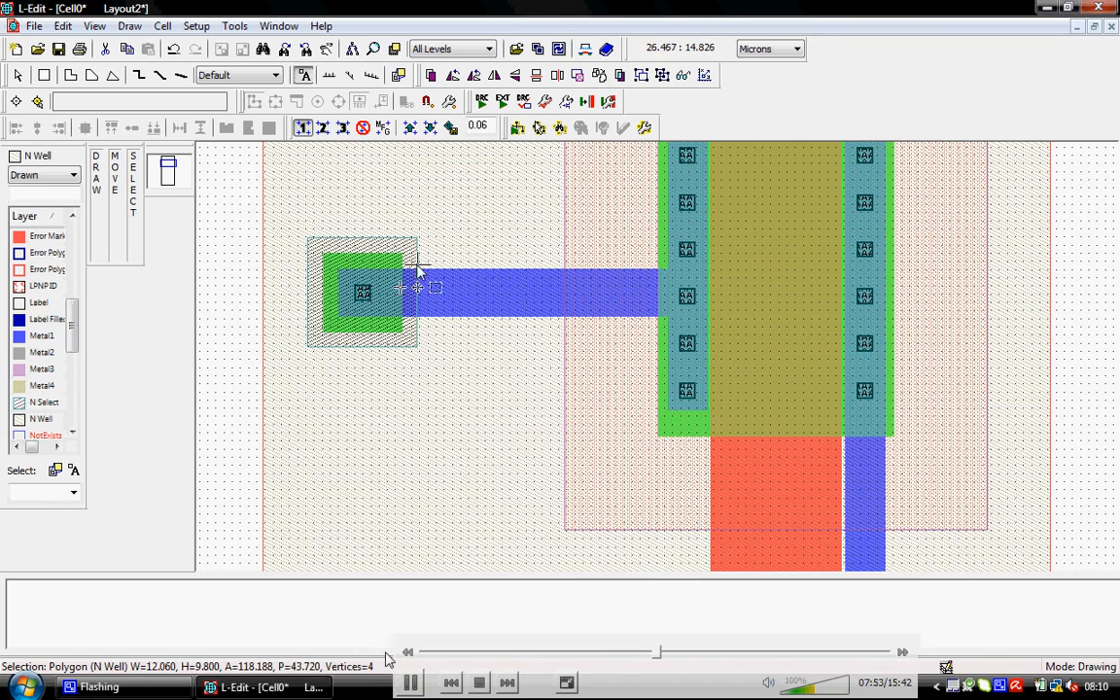
pyautogui.click(387, 284)
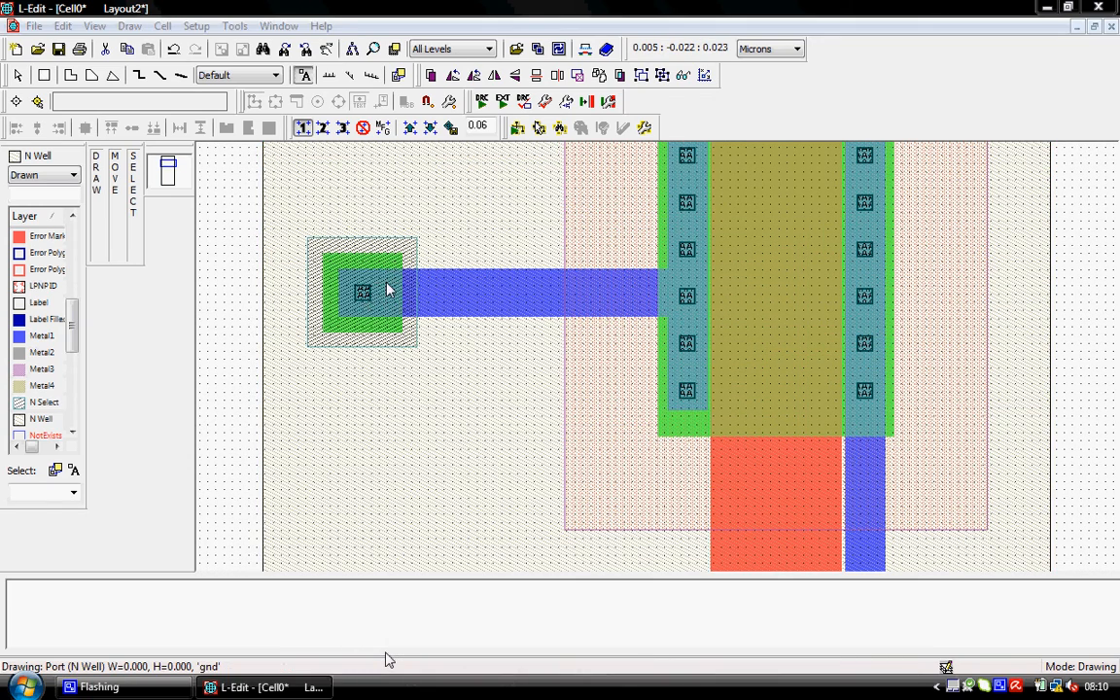
pyautogui.click(477, 169)
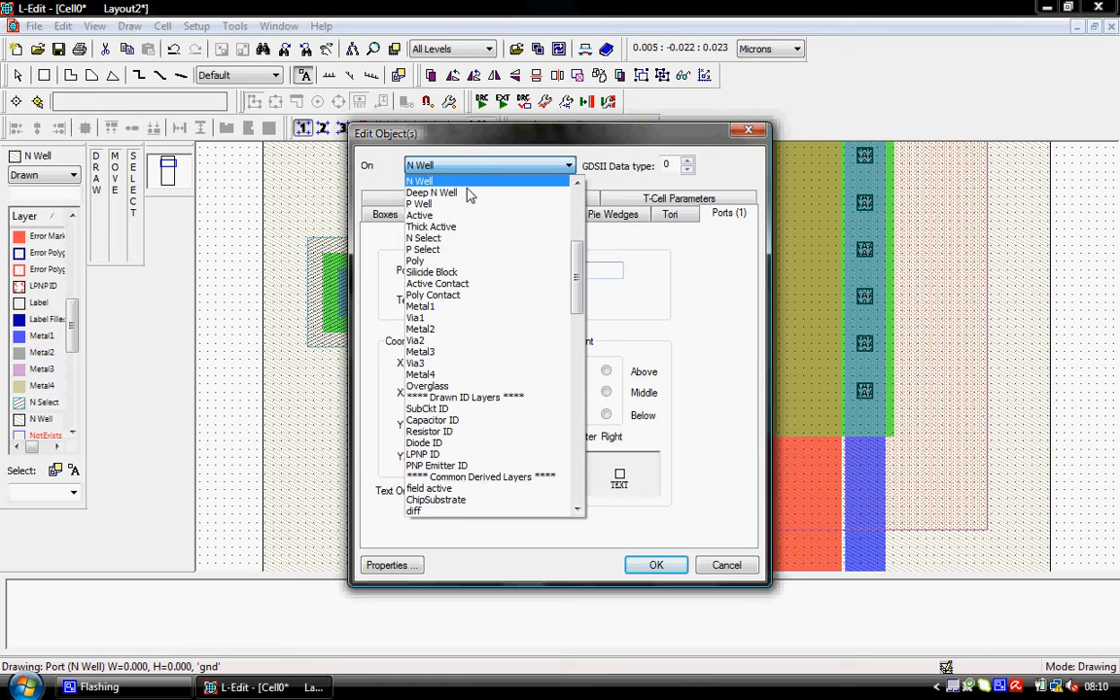
pyautogui.click(459, 305)
pyautogui.moveTo(495, 276); pyautogui.dragTo(413, 276)
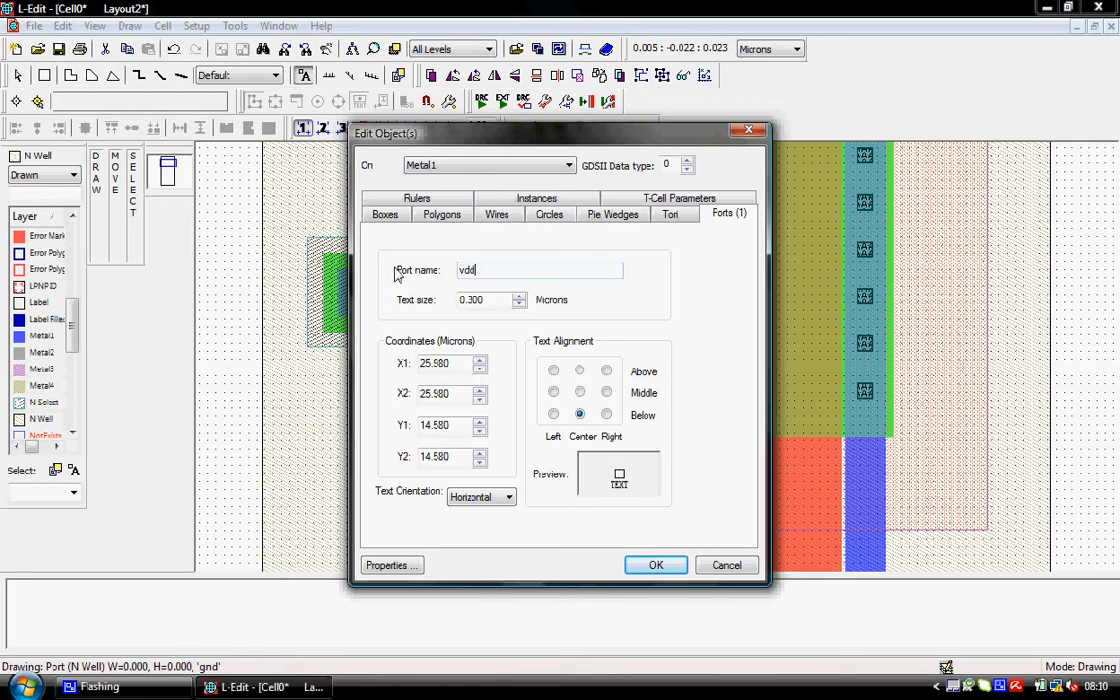
pyautogui.click(518, 297)
pyautogui.click(519, 296)
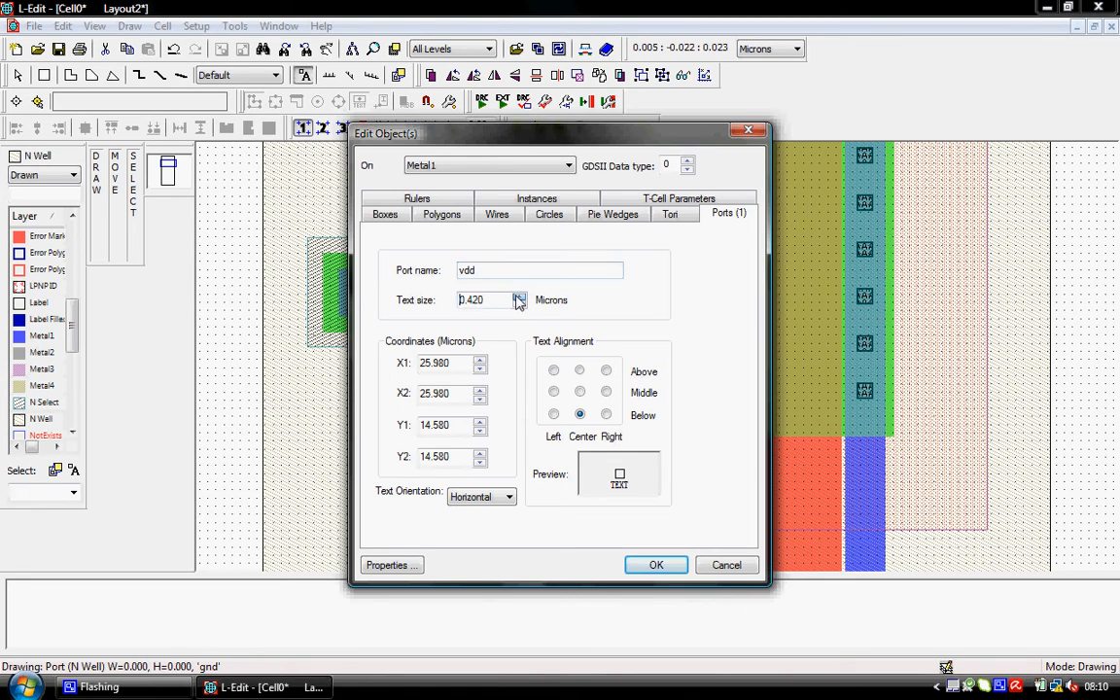
pyautogui.click(668, 568)
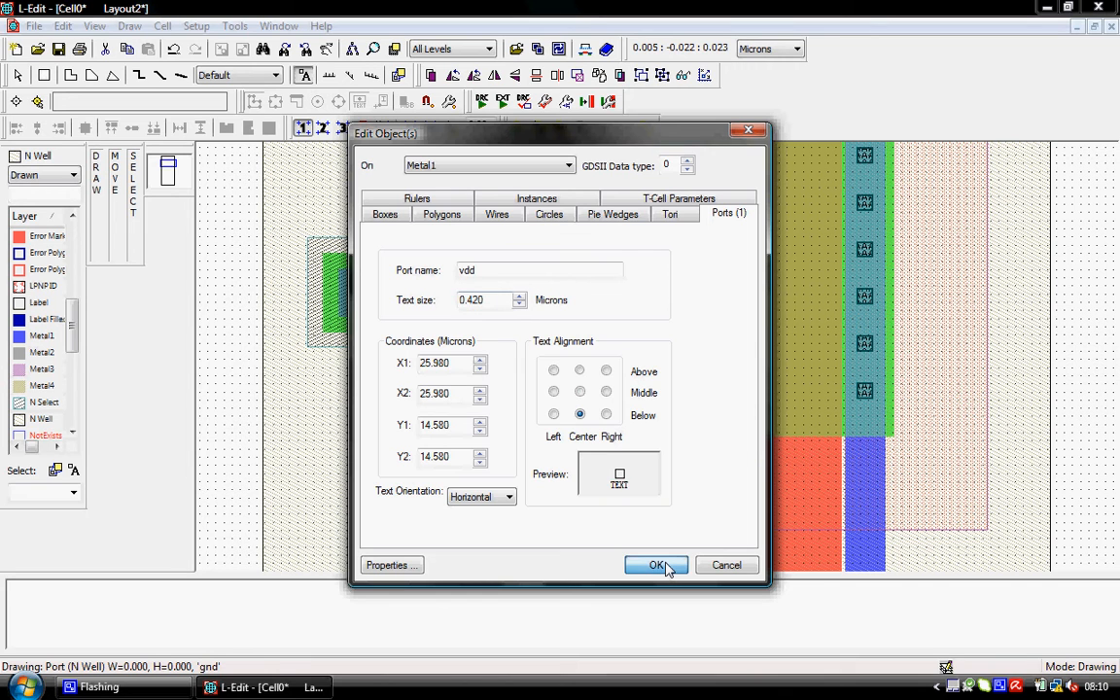
pyautogui.click(667, 568)
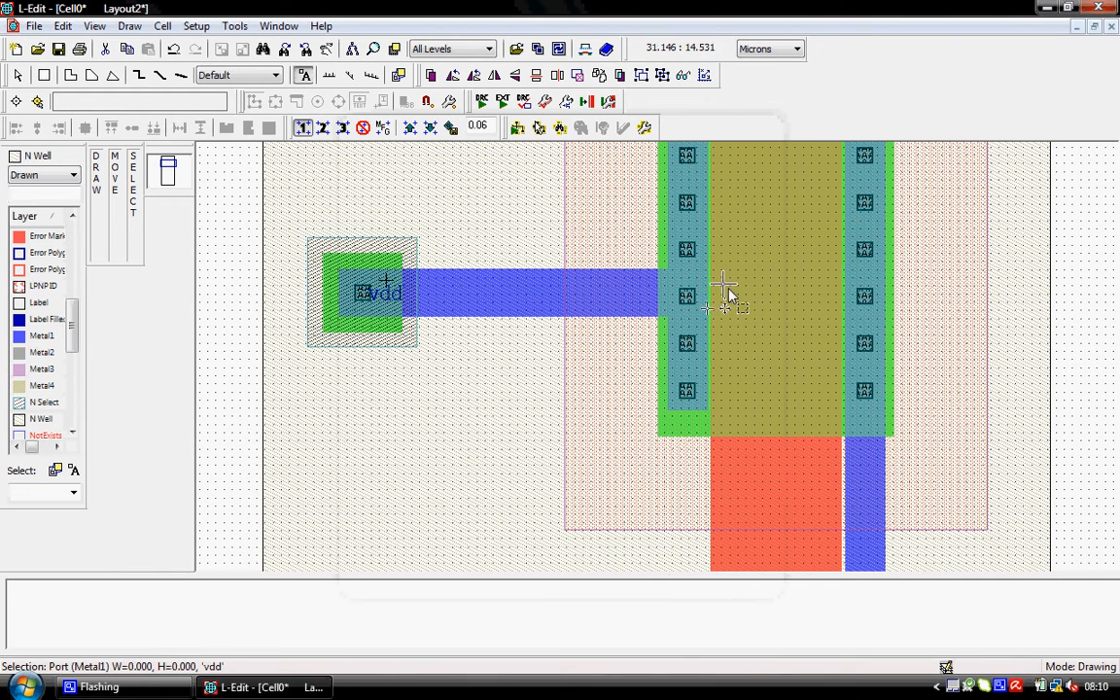
# Place a port named a on the Poly strip just below the PMOS's active area, with a text size of 0.420 microns.
pyautogui.click(778, 502)
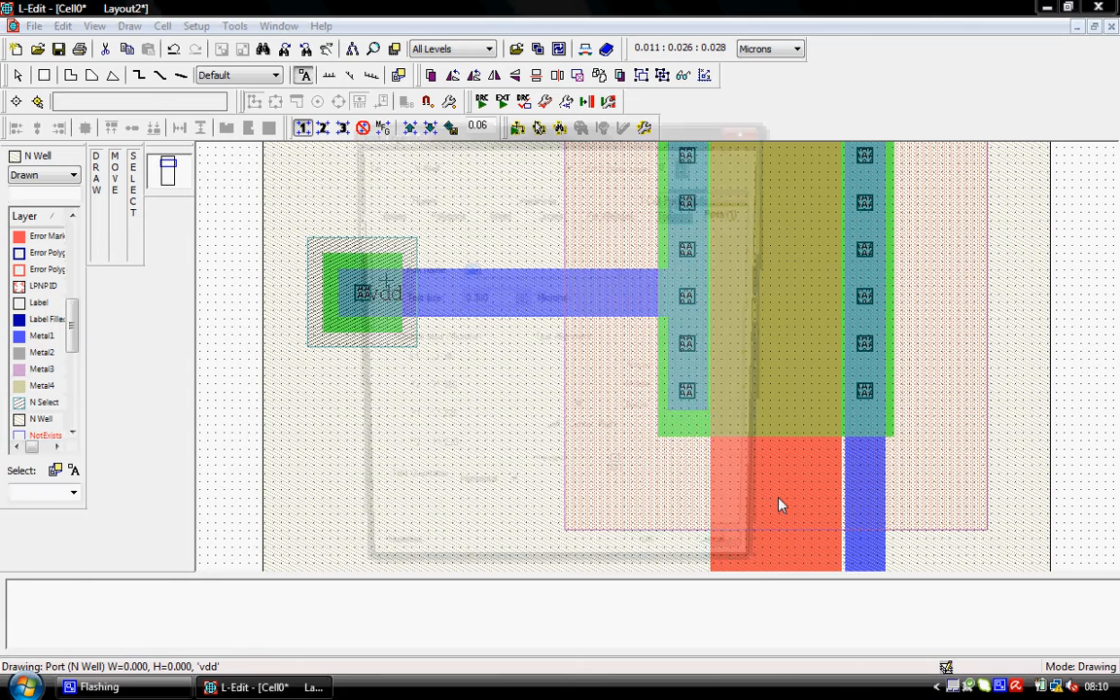
pyautogui.click(552, 167)
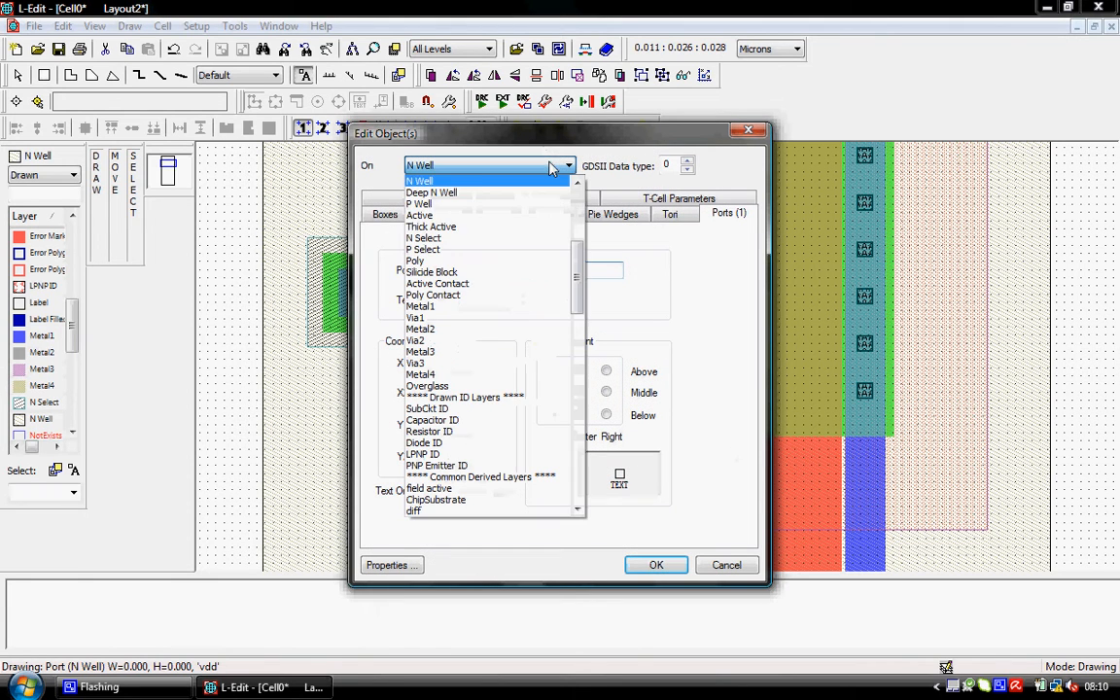
pyautogui.click(516, 261)
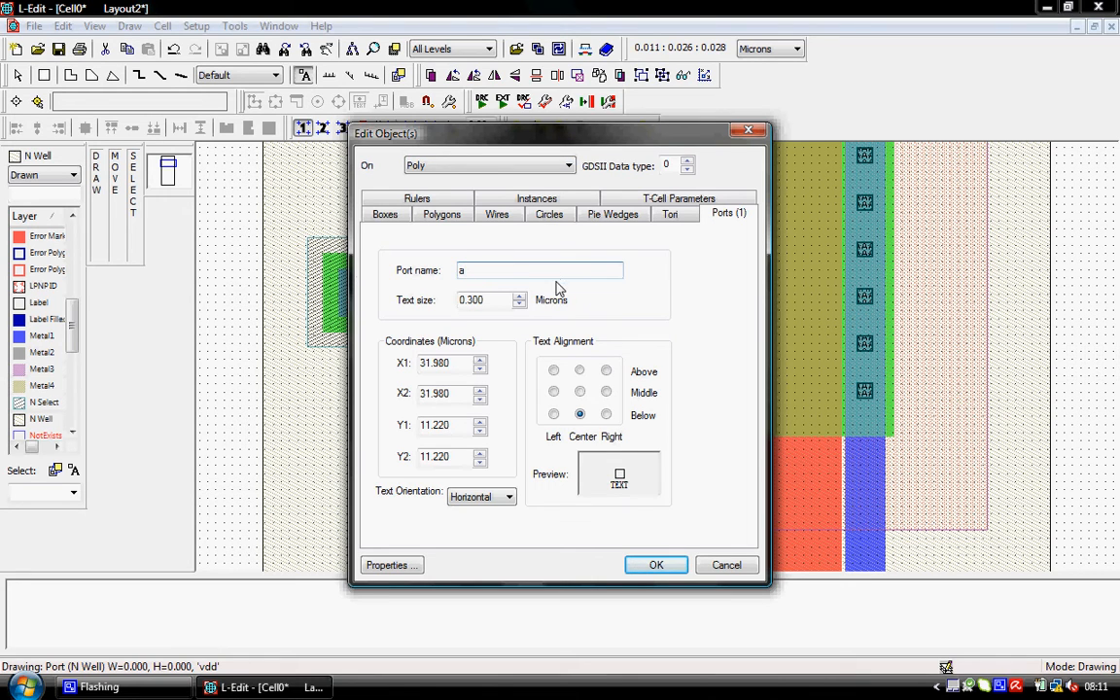
pyautogui.scroll(-1, 518, 301)
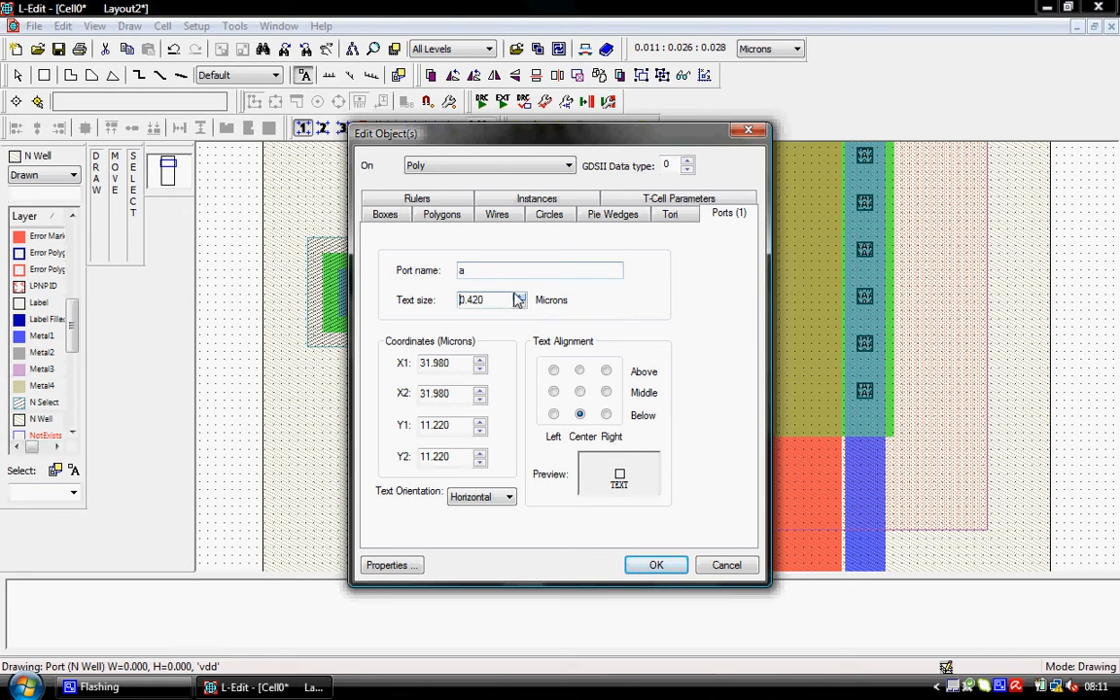
pyautogui.click(656, 565)
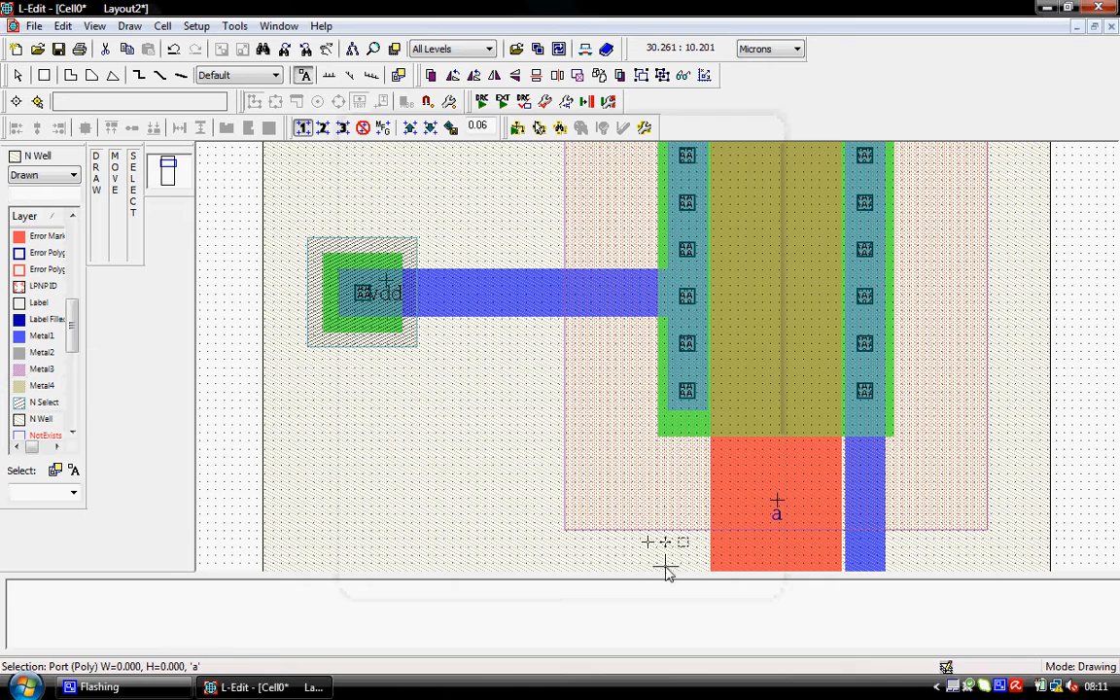
# Place a port named y on the Metal1 strip joining the transistors' right contact columns, with a text size of 0.480 microns.
pyautogui.click(868, 513)
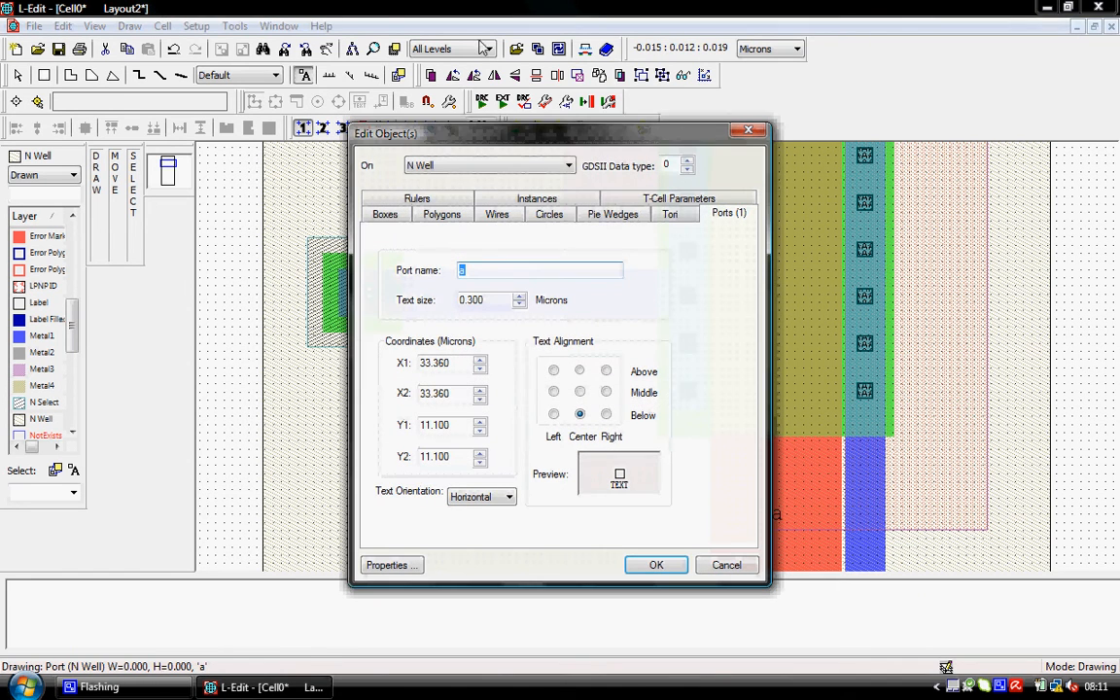
pyautogui.click(486, 166)
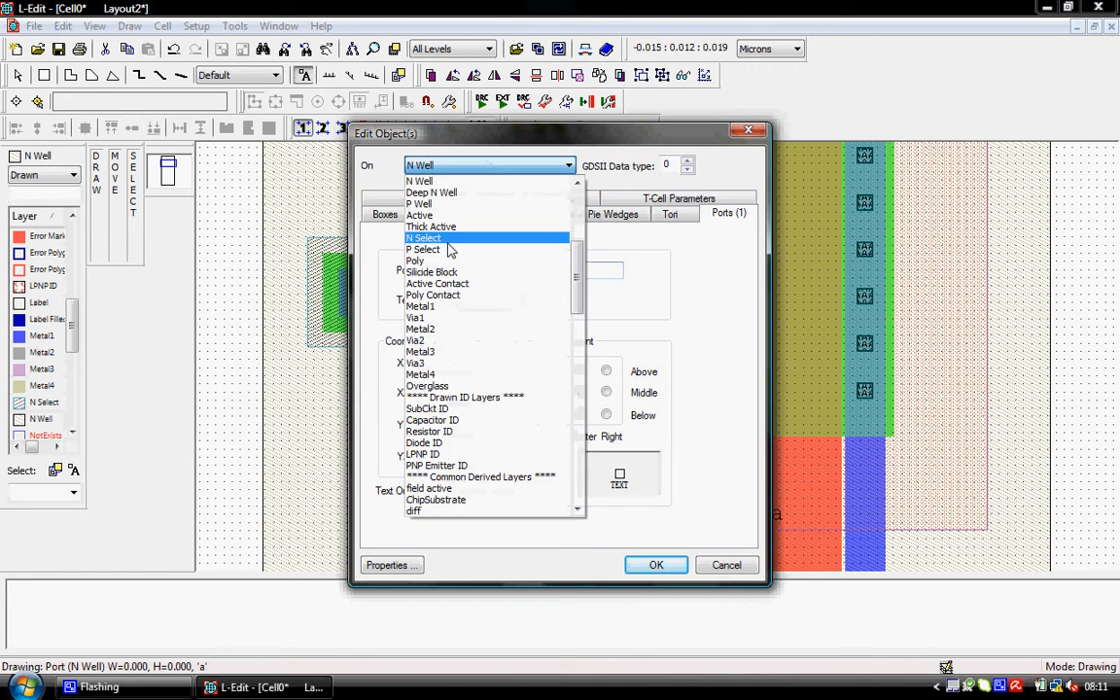
pyautogui.click(451, 309)
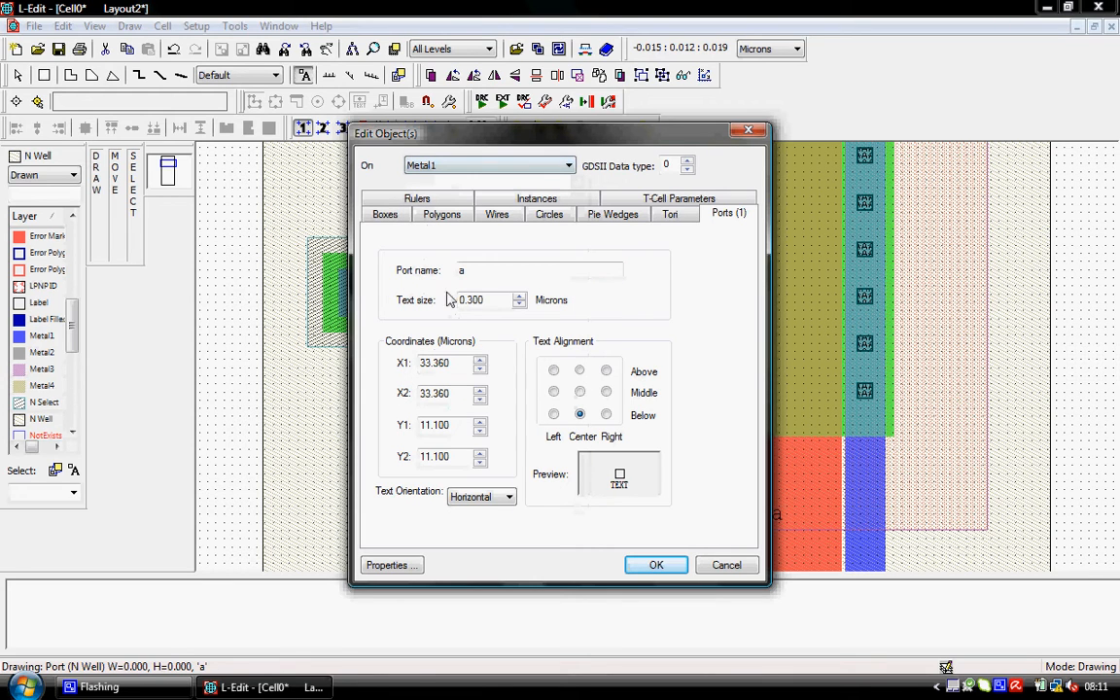
pyautogui.doubleClick(483, 275)
pyautogui.write('y')
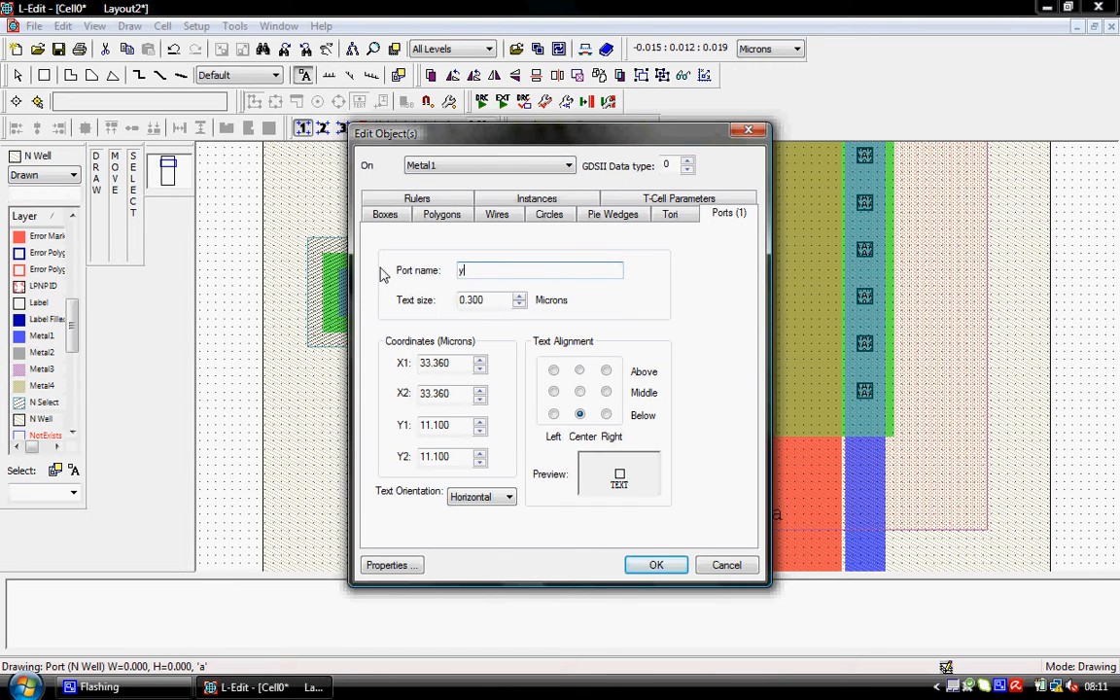
pyautogui.click(521, 297)
pyautogui.click(520, 297)
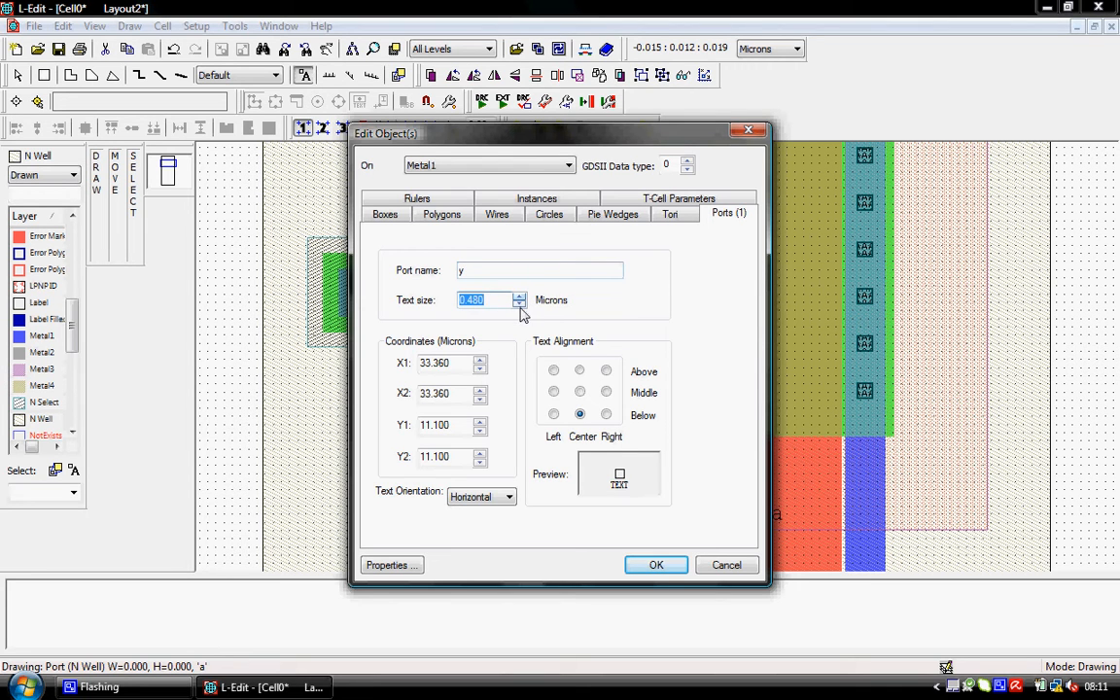
pyautogui.click(656, 565)
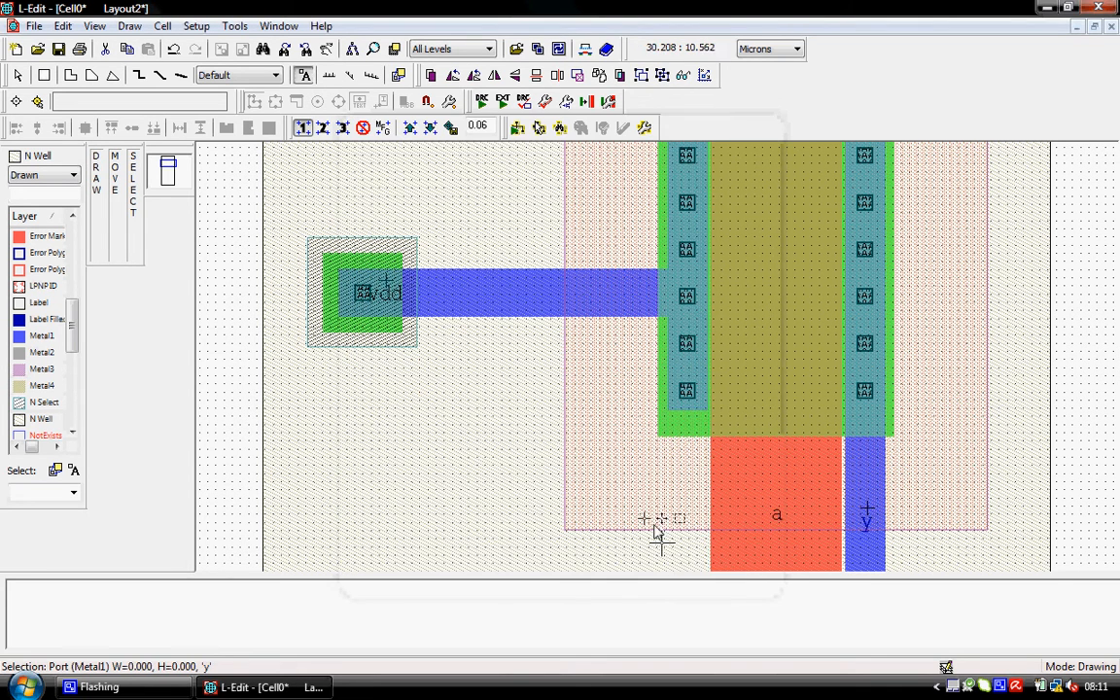
# Place a port named gnd on Metal1 at the lower contact, with a text size of 0.420 microns.
pyautogui.scroll(-10, 645, 468)
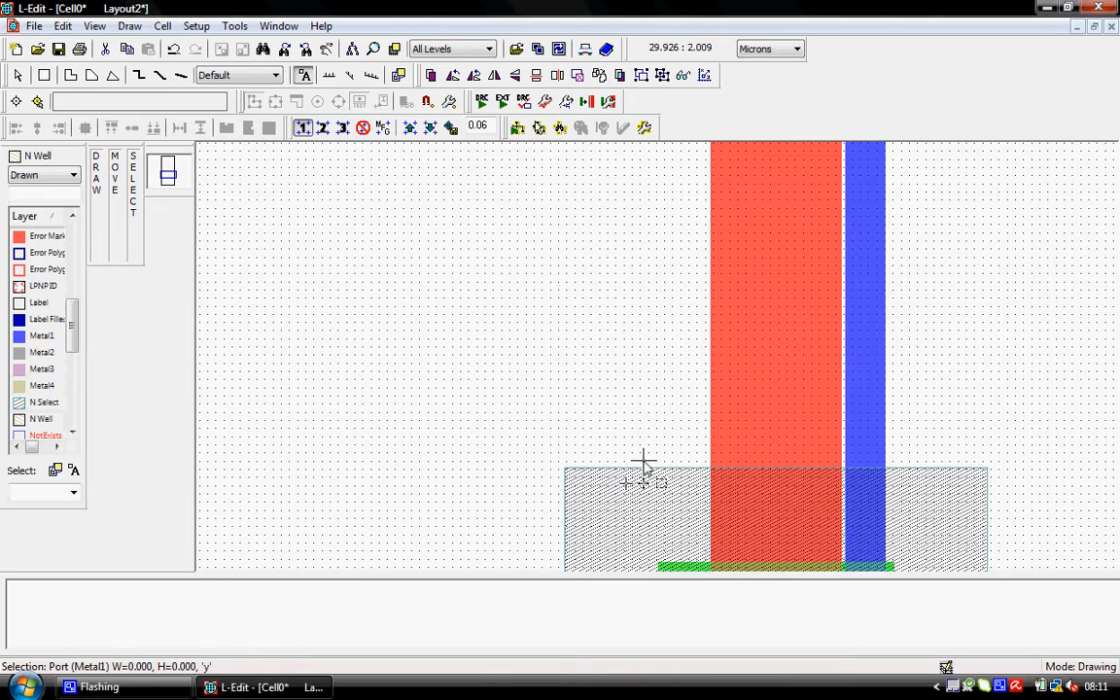
pyautogui.scroll(-3, 644, 468)
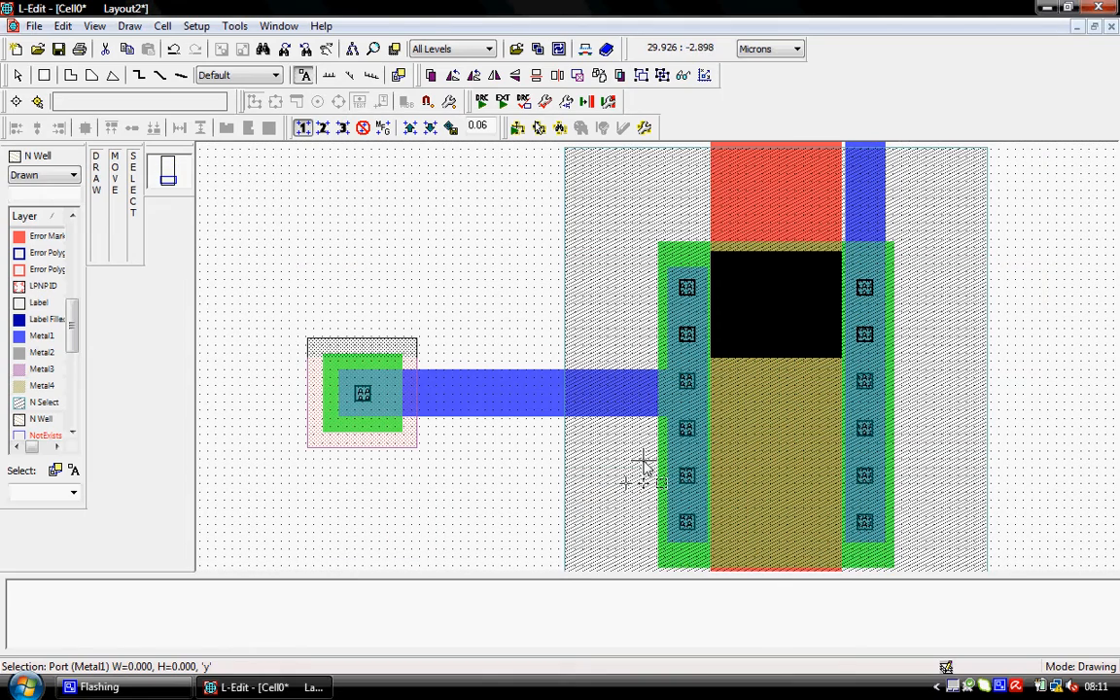
pyautogui.click(384, 394)
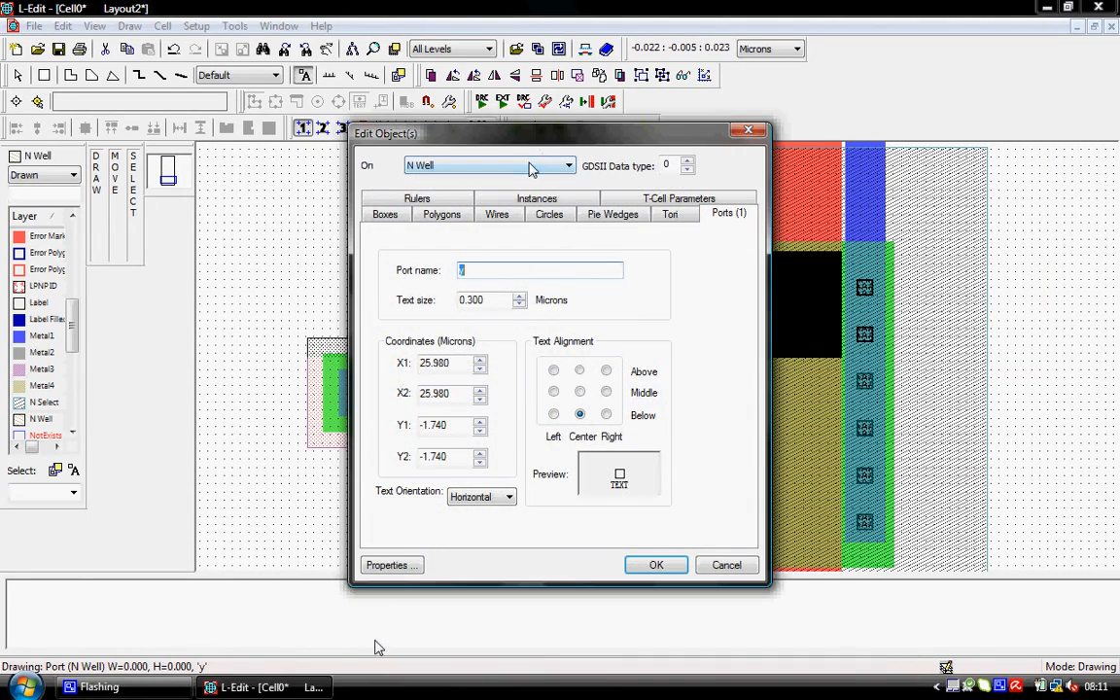
pyautogui.click(530, 170)
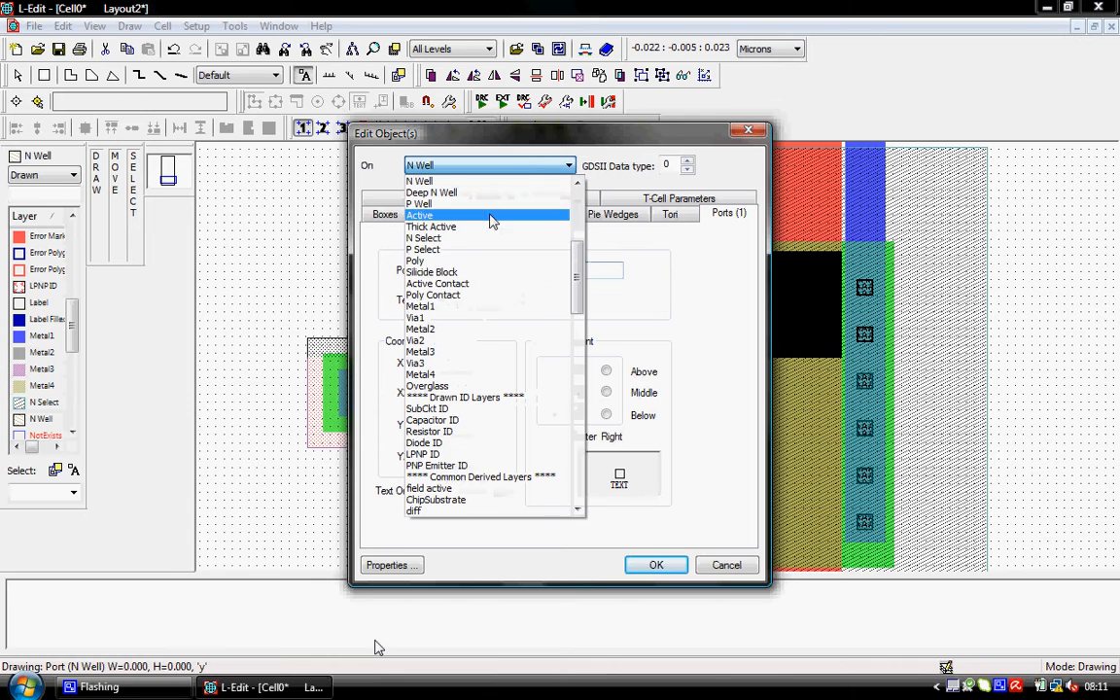
pyautogui.click(482, 307)
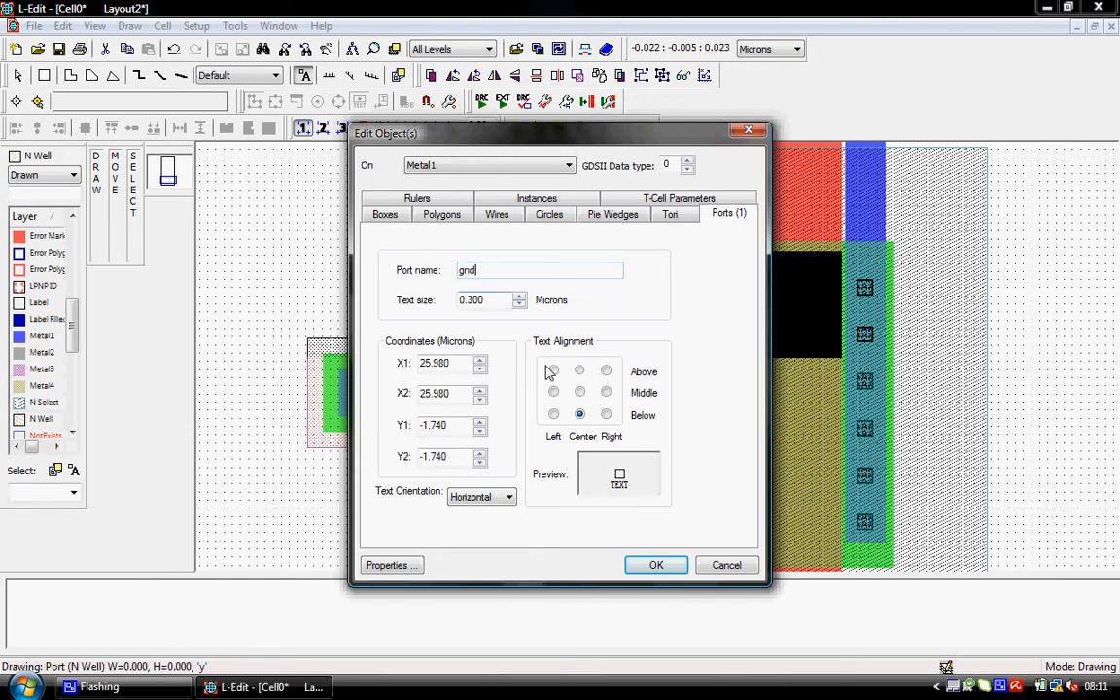
pyautogui.click(515, 295)
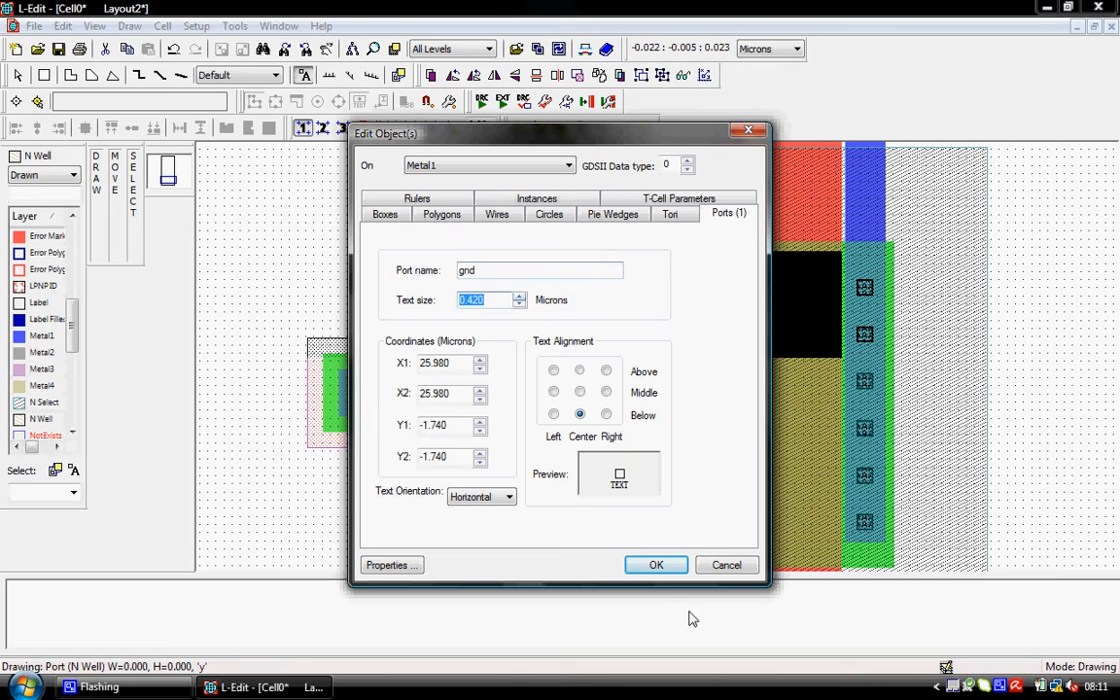
pyautogui.click(644, 564)
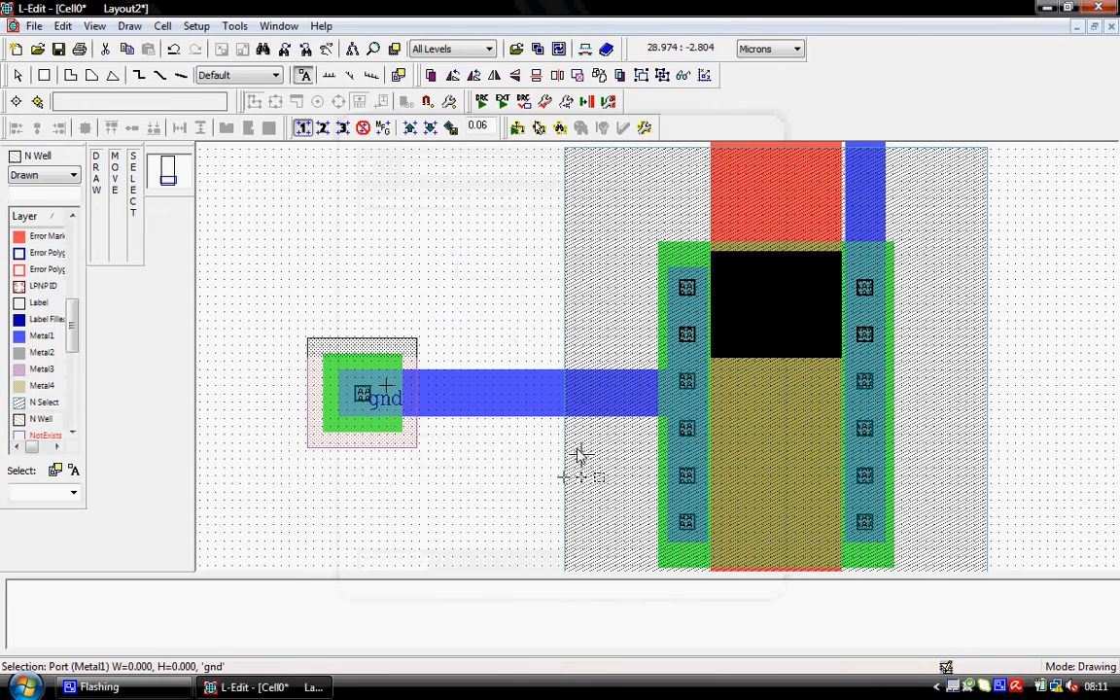
# Look over the layout from the lower contact up to the PMOS, then view the whole cell.
pyautogui.press('Up')
pyautogui.press('Up')
pyautogui.press('Up')
pyautogui.press('Up')
pyautogui.press('Up')
pyautogui.press('Up')
pyautogui.press('Up')
pyautogui.press('Up')
pyautogui.press('Up')
pyautogui.press('Up')
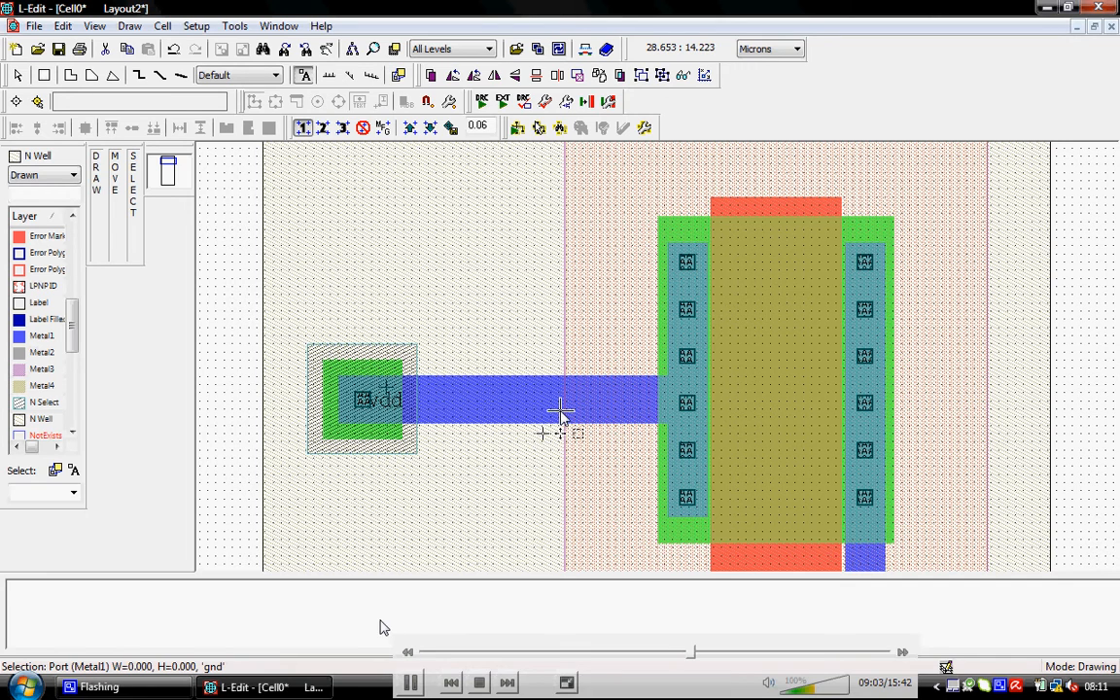
pyautogui.press('Home')
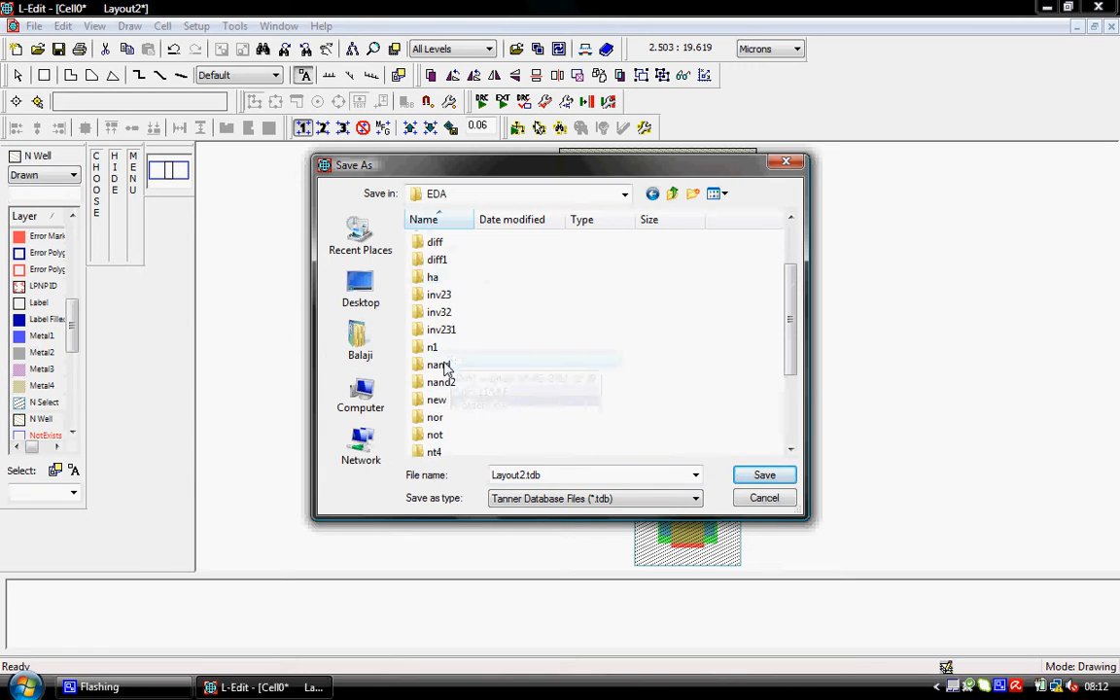
# Save the layout as Layoutivntcell.tdb in the nt4 folder.
pyautogui.doubleClick(434, 454)
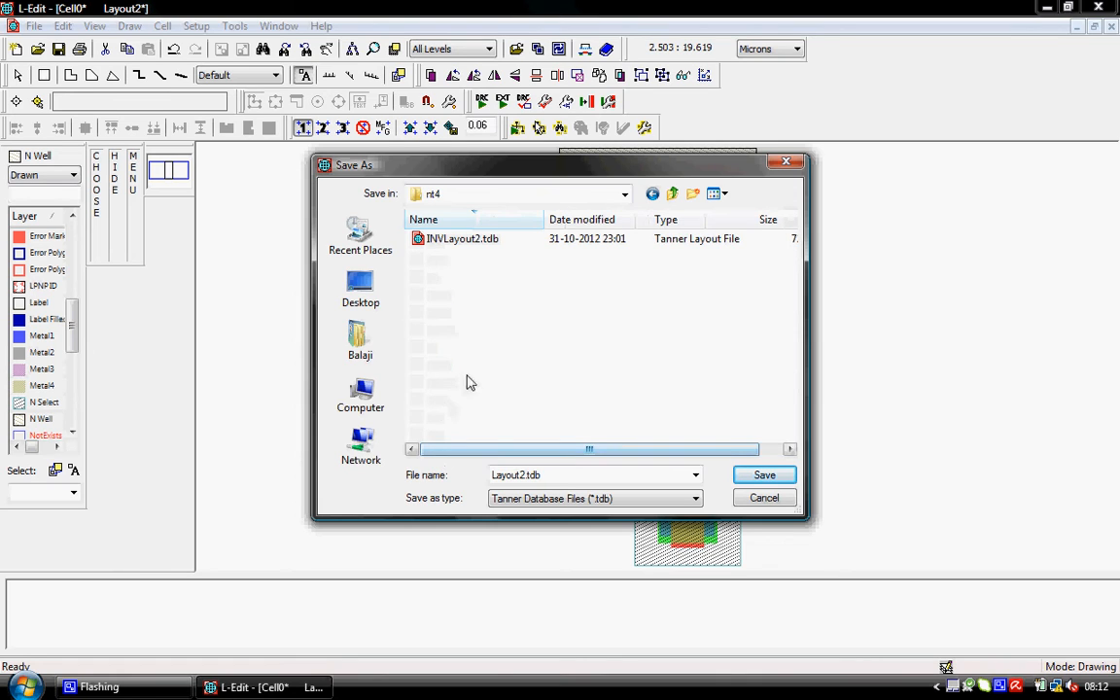
pyautogui.doubleClick(521, 479)
pyautogui.click(531, 478)
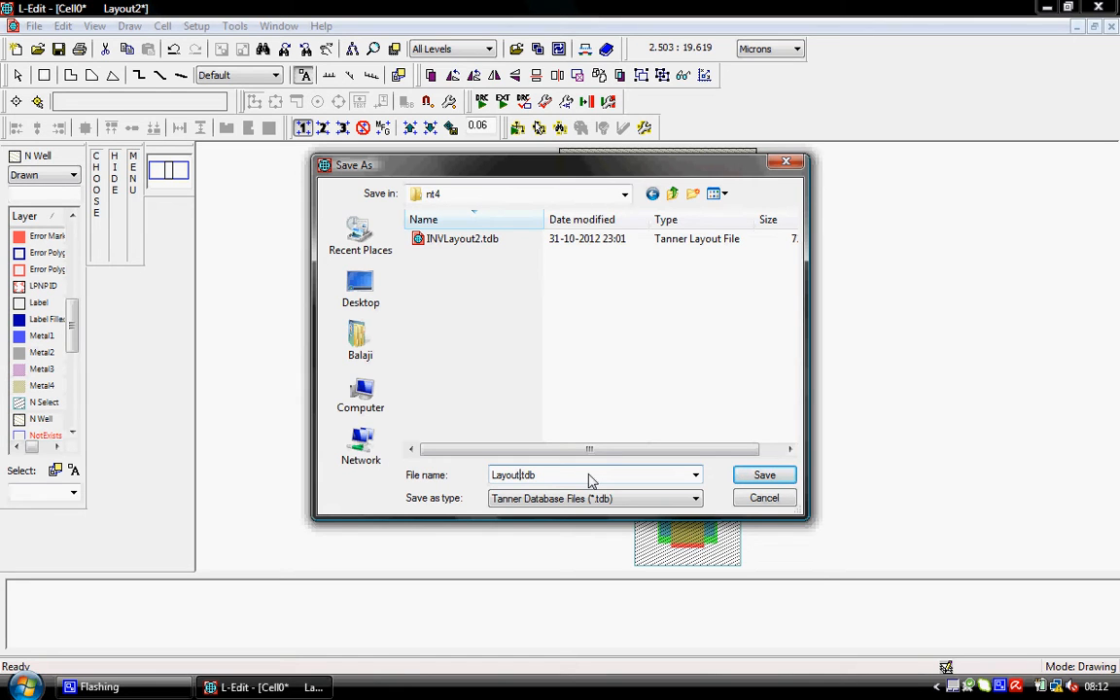
pyautogui.write('ivn')
pyautogui.click(749, 476)
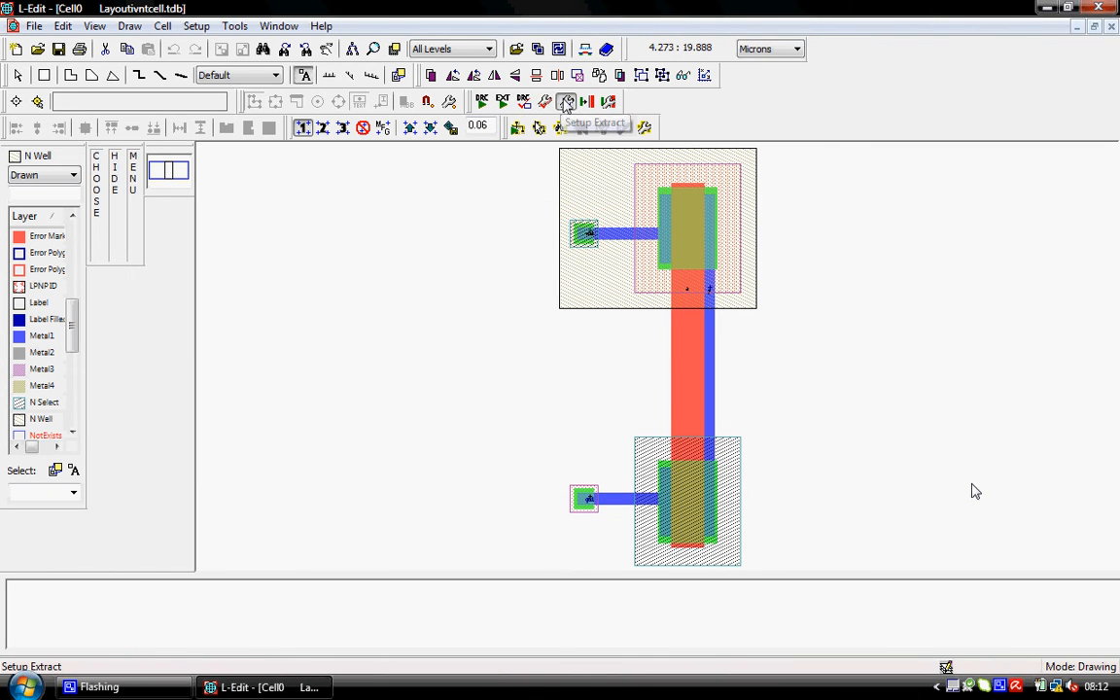
# Set the standard extract rule set's definition file to Generic_025.ext from Tanner Tools v13.0\L-Edit and LVS\Tech\Generic0_25um.
pyautogui.click(566, 103)
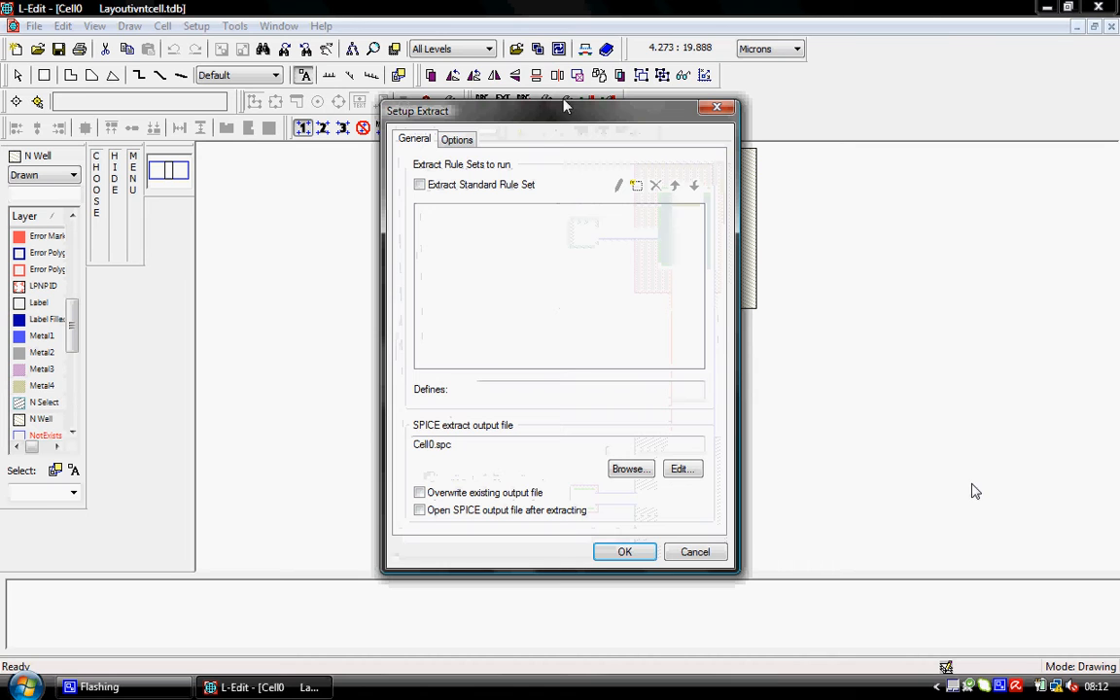
pyautogui.click(519, 189)
pyautogui.click(620, 186)
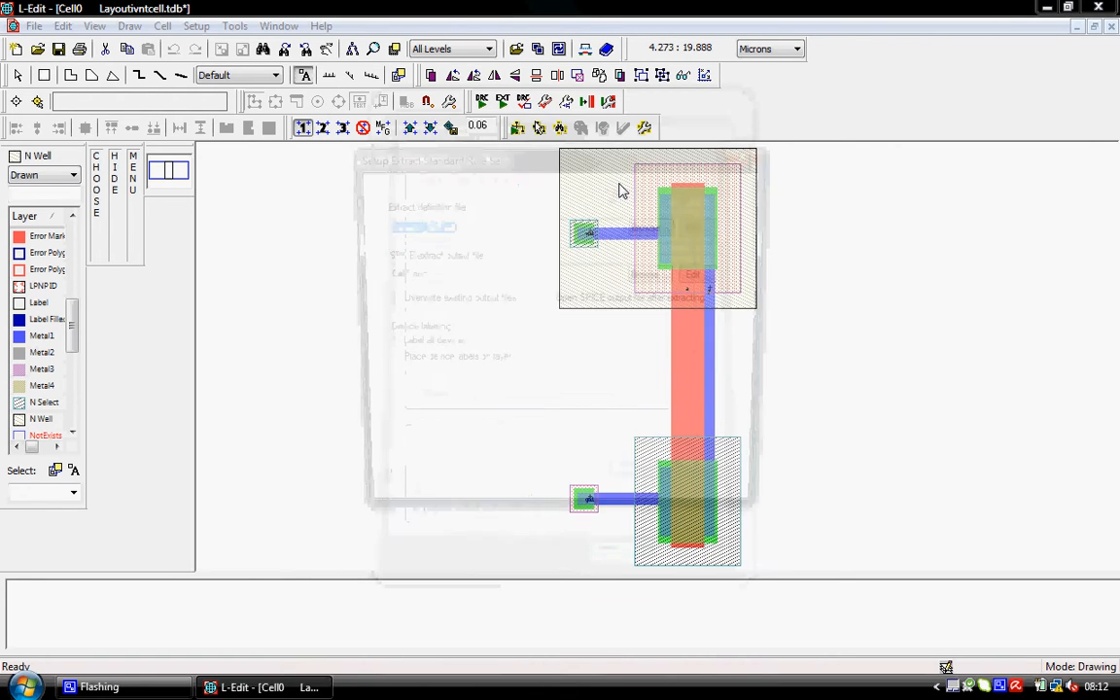
pyautogui.click(653, 227)
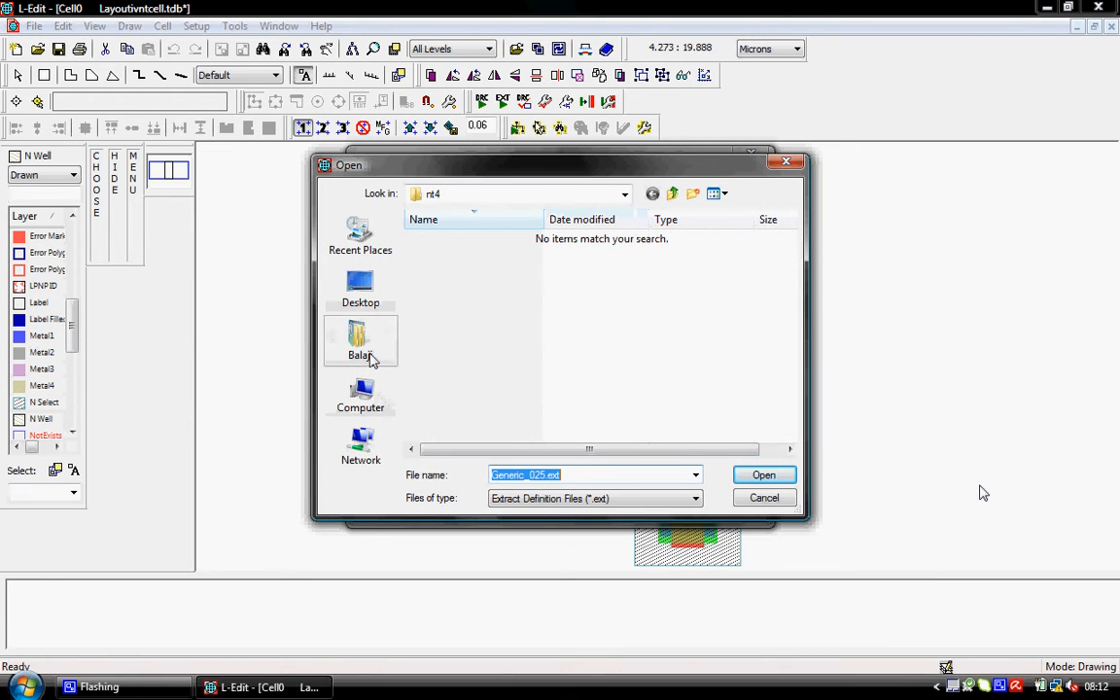
pyautogui.click(373, 358)
pyautogui.click(545, 382)
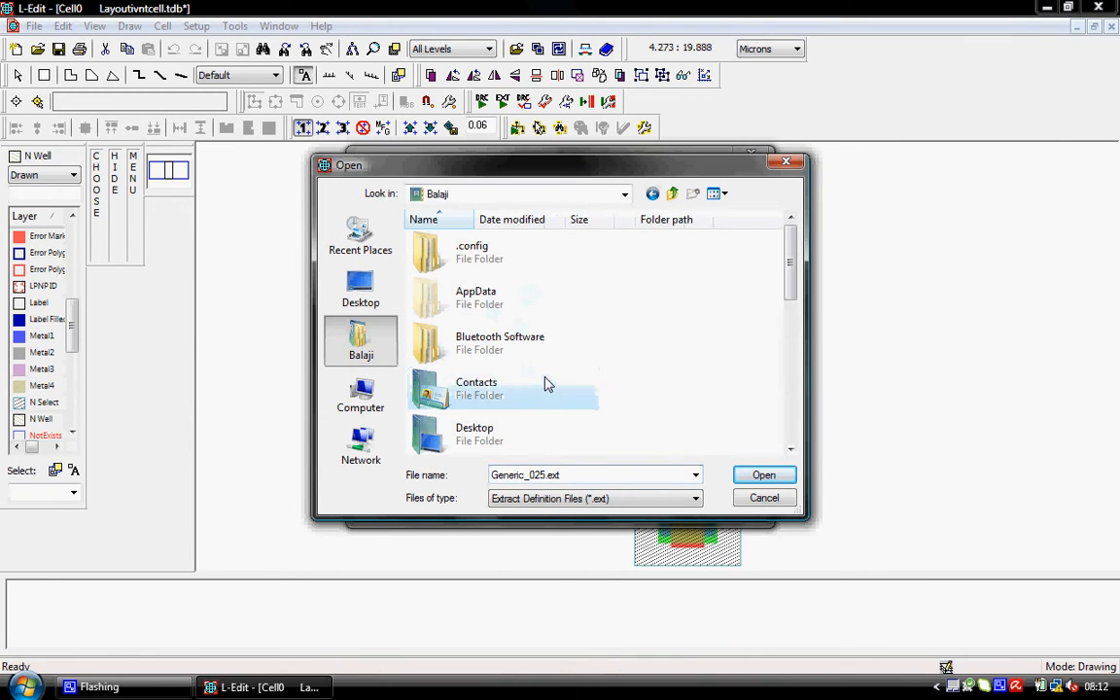
pyautogui.scroll(-1, 537, 380)
pyautogui.doubleClick(535, 375)
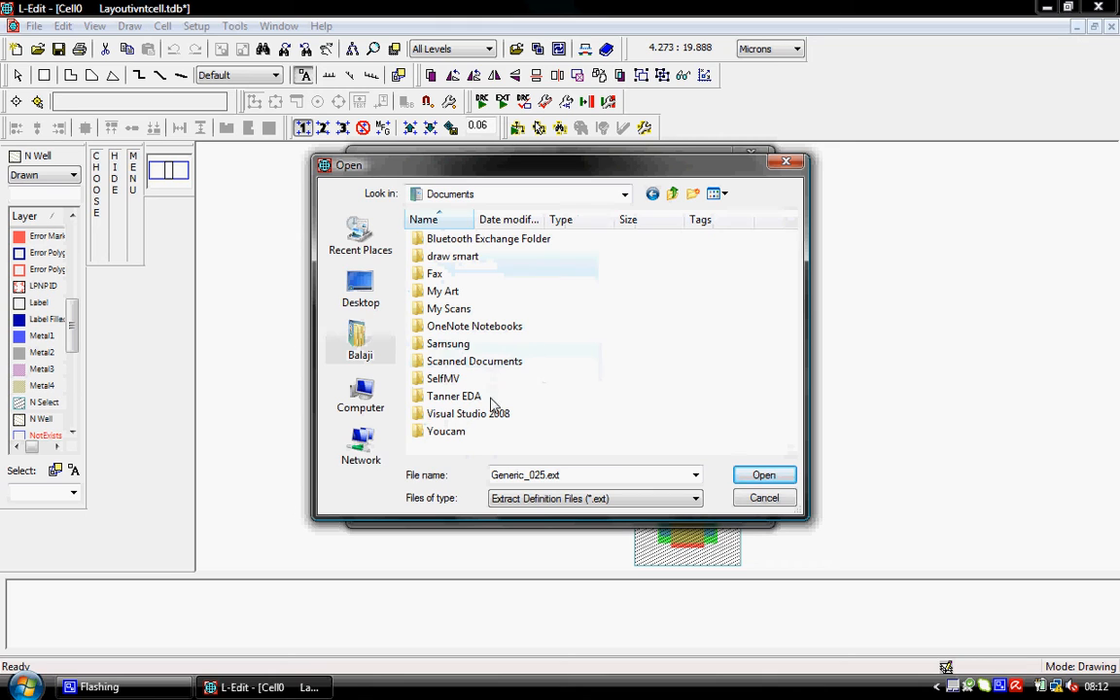
pyautogui.doubleClick(489, 397)
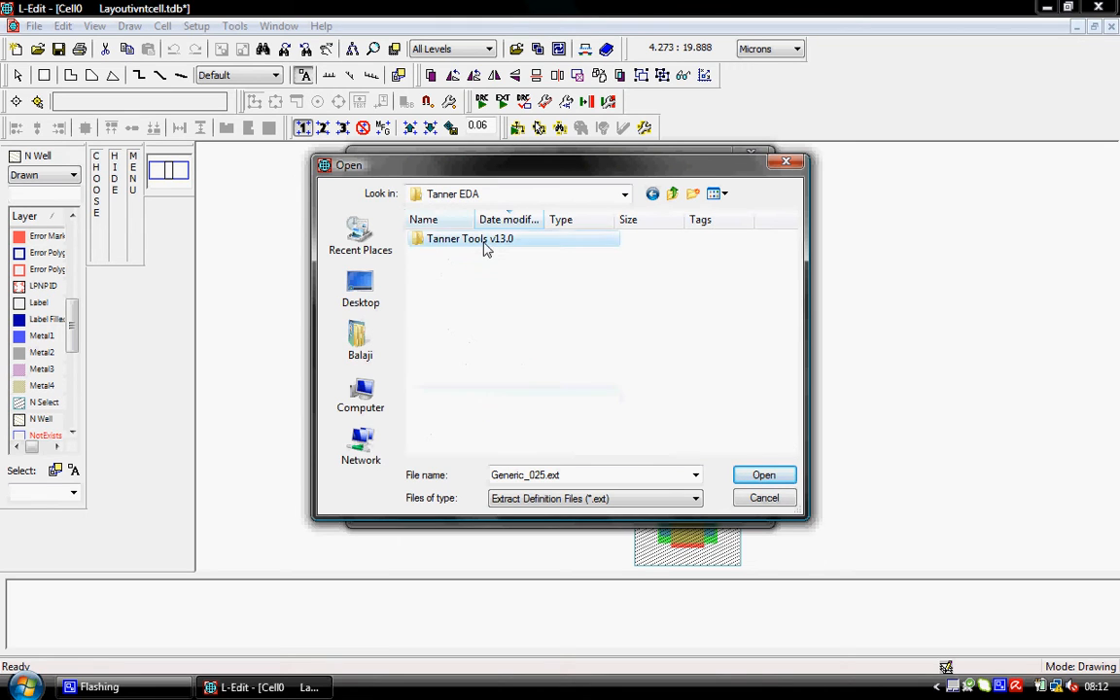
pyautogui.doubleClick(486, 243)
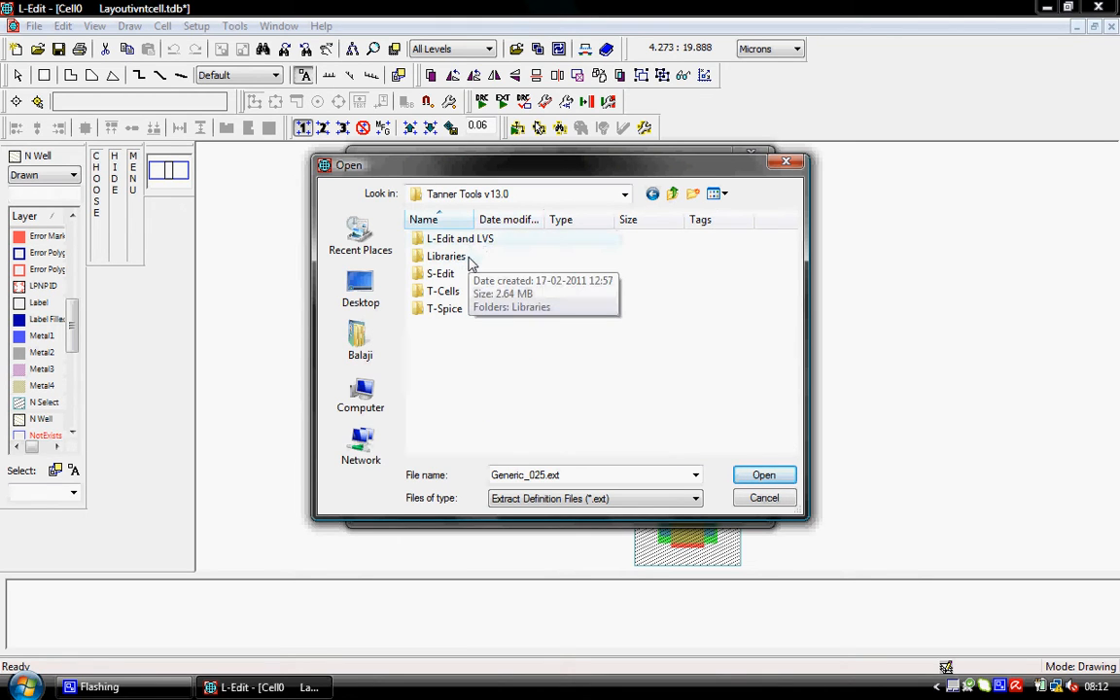
pyautogui.doubleClick(457, 240)
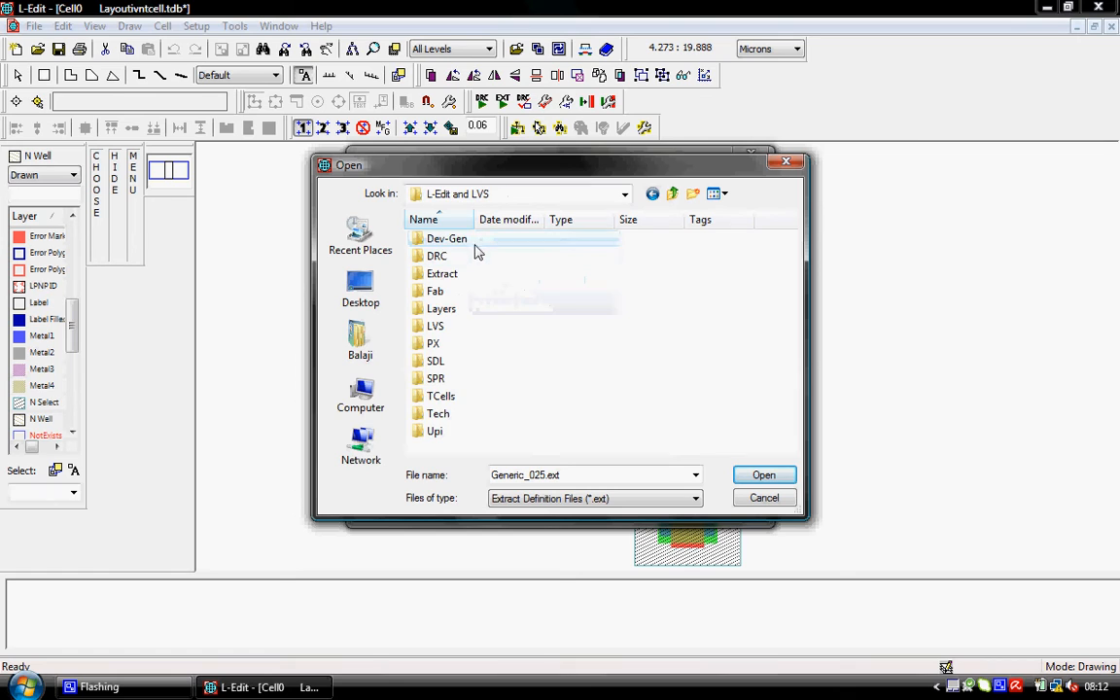
pyautogui.doubleClick(464, 416)
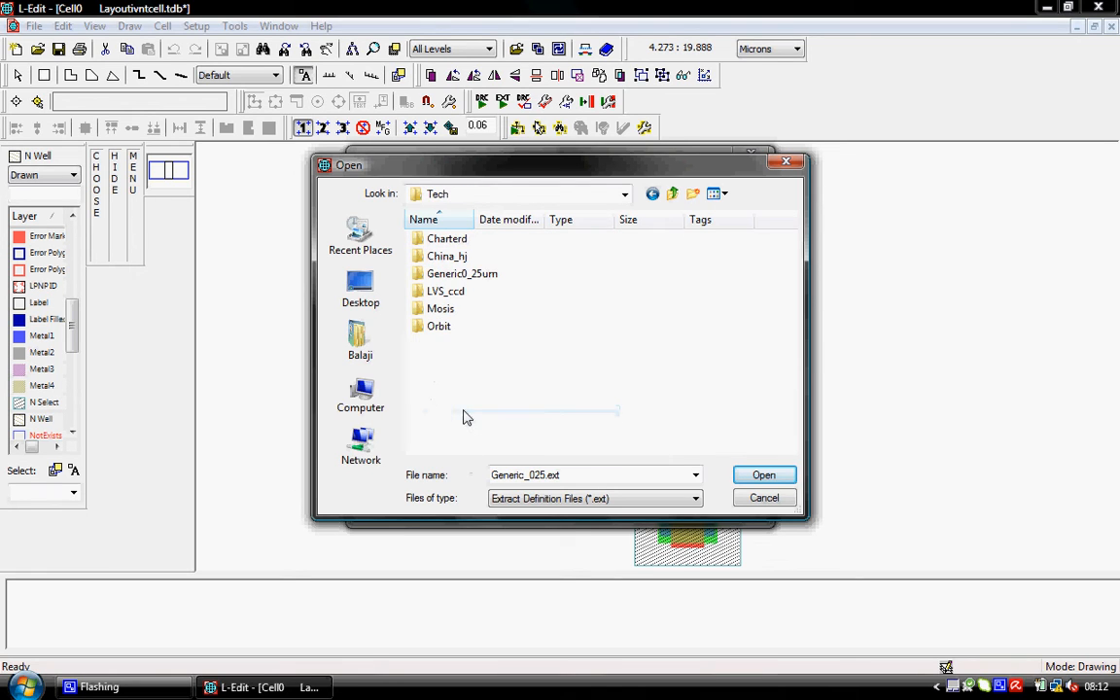
pyautogui.doubleClick(465, 275)
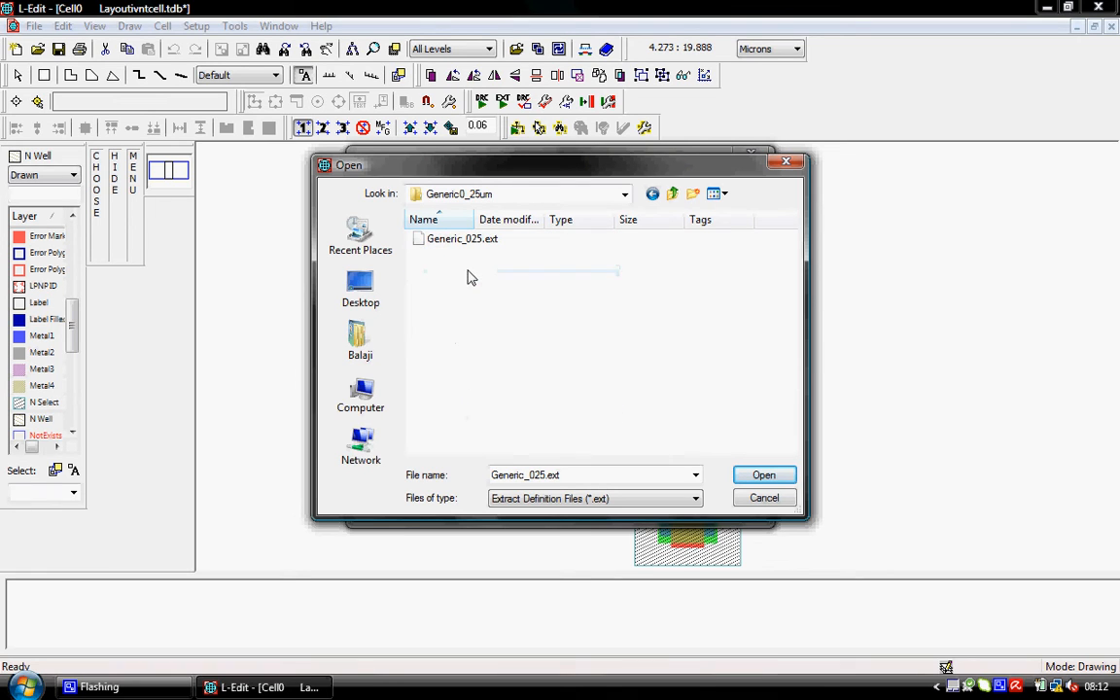
pyautogui.click(764, 476)
# Set the SPICE extract output file to CelTcell layout.spc in the nt4 folder.
pyautogui.click(653, 277)
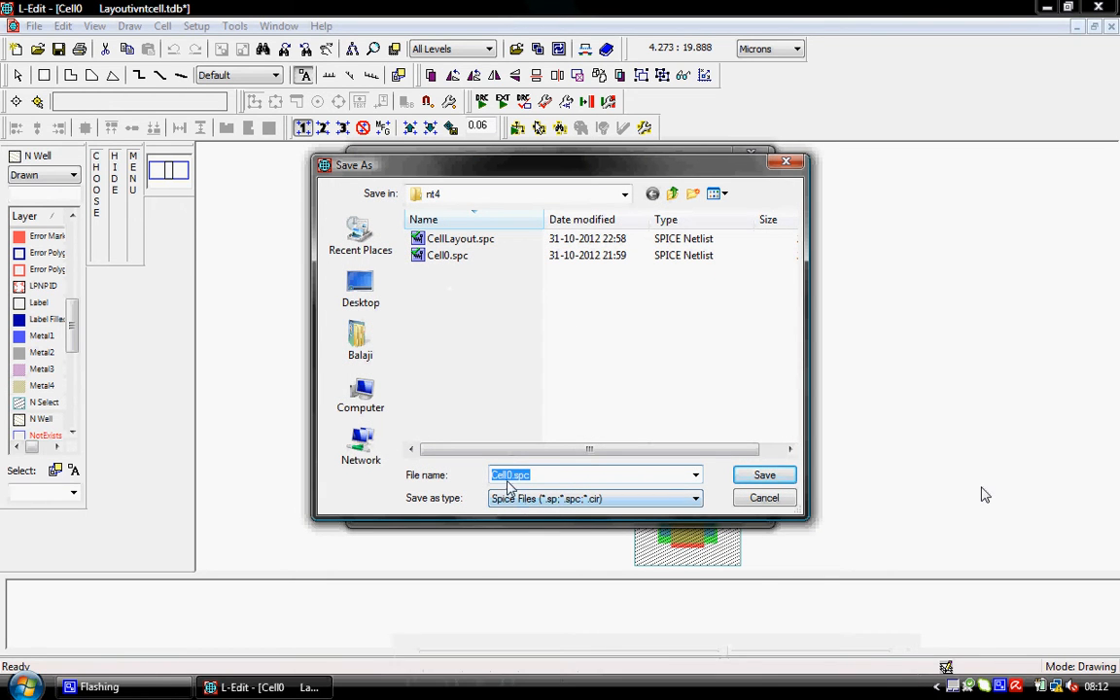
pyautogui.click(509, 477)
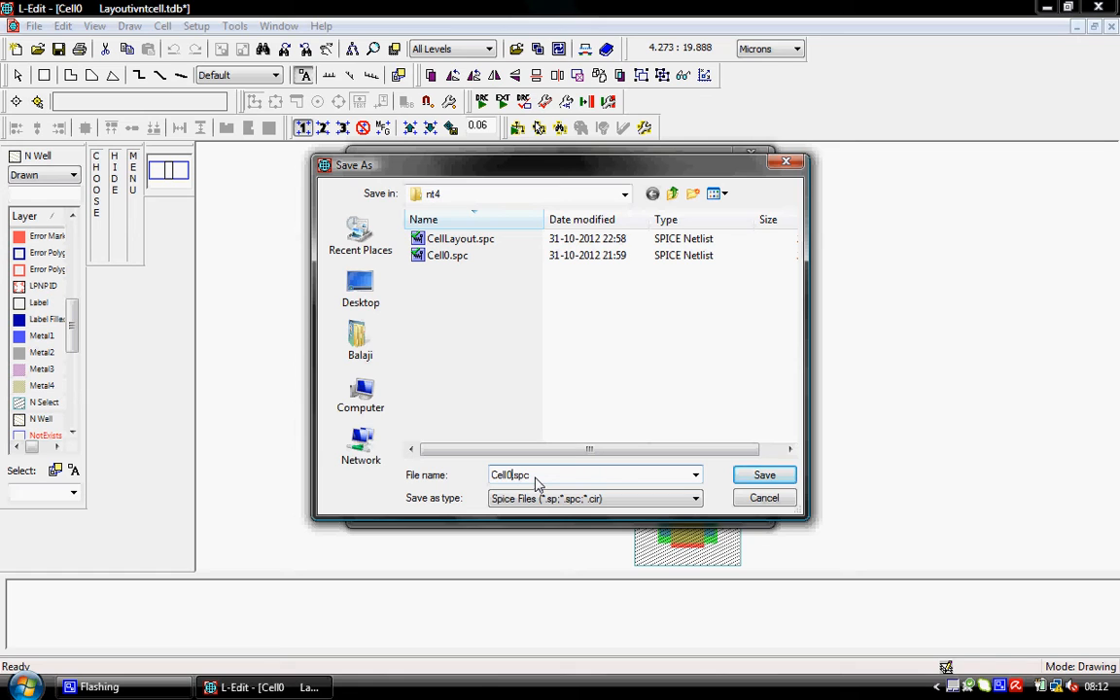
pyautogui.write('Tcell layout')
pyautogui.click(762, 475)
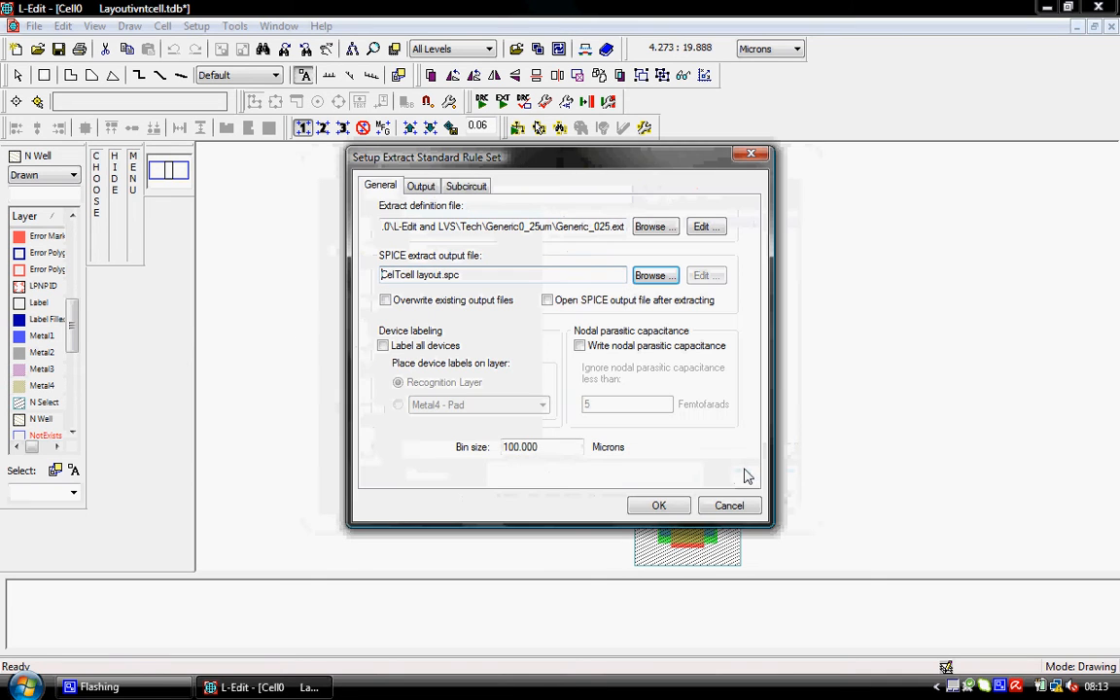
# Remove the SPICE include statement from the extract output options and accept the extract setup.
pyautogui.click(421, 186)
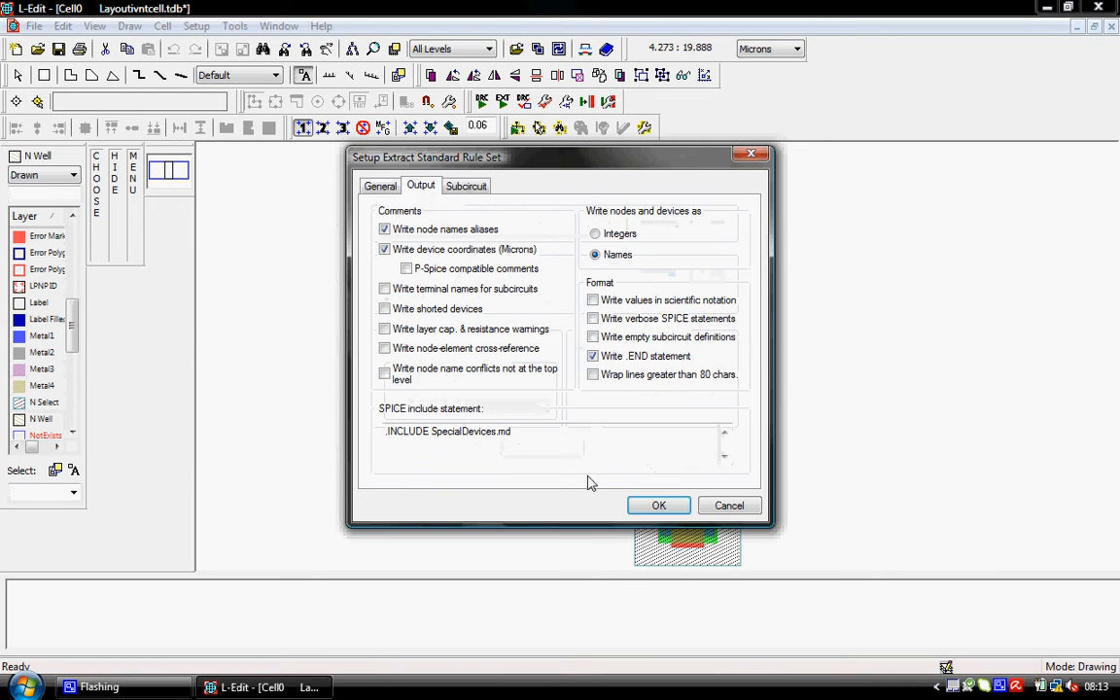
pyautogui.moveTo(544, 438); pyautogui.dragTo(357, 434)
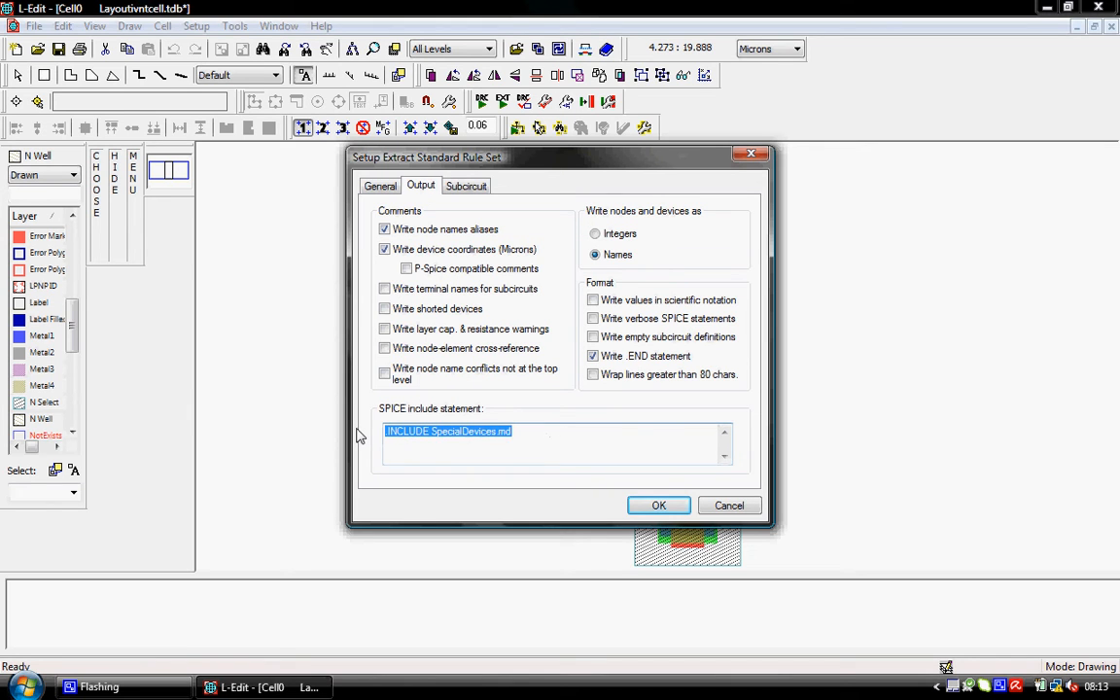
pyautogui.press('Delete')
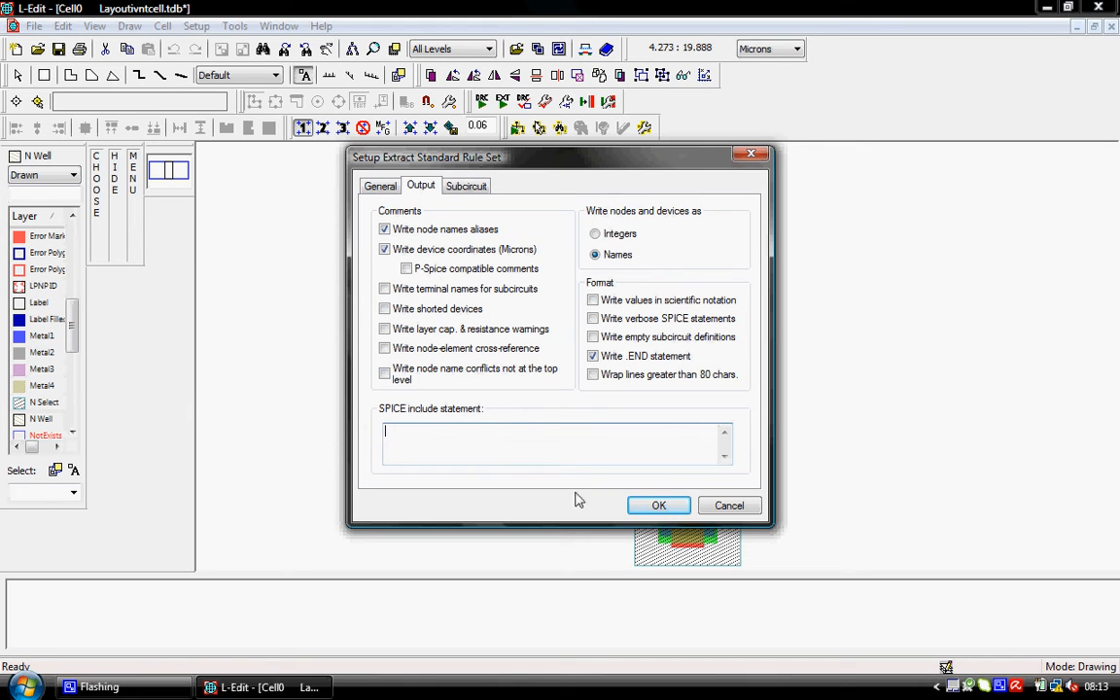
pyautogui.click(659, 505)
pyautogui.press('Delete')
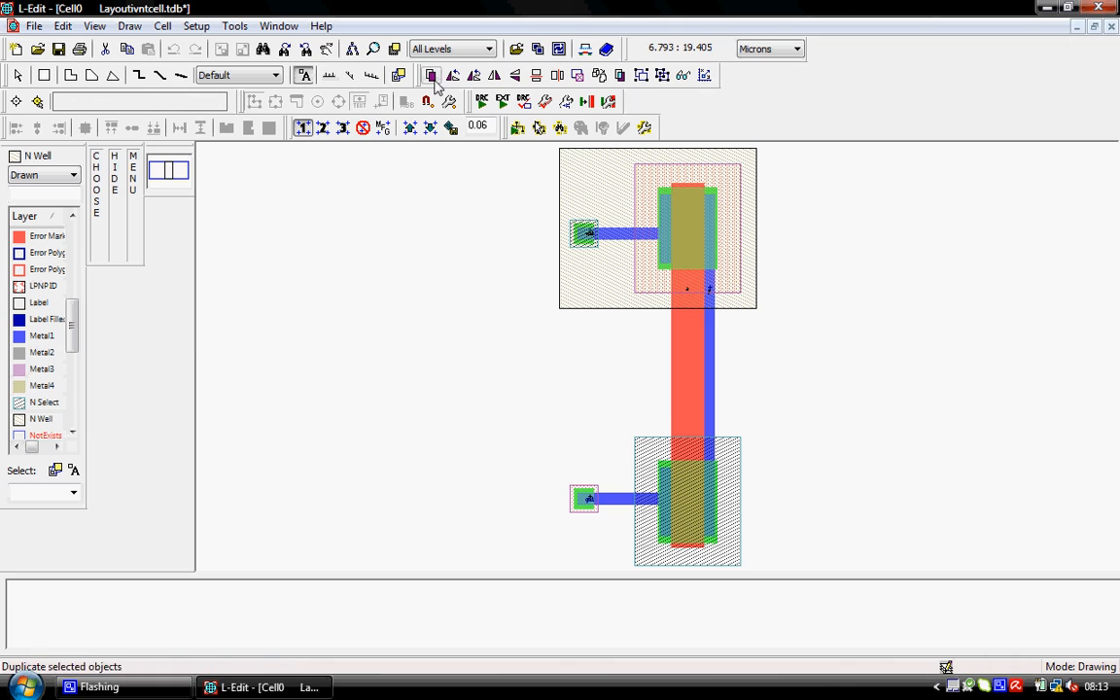
# Run the extraction on the active cell and save the layout file.
pyautogui.click(21, 76)
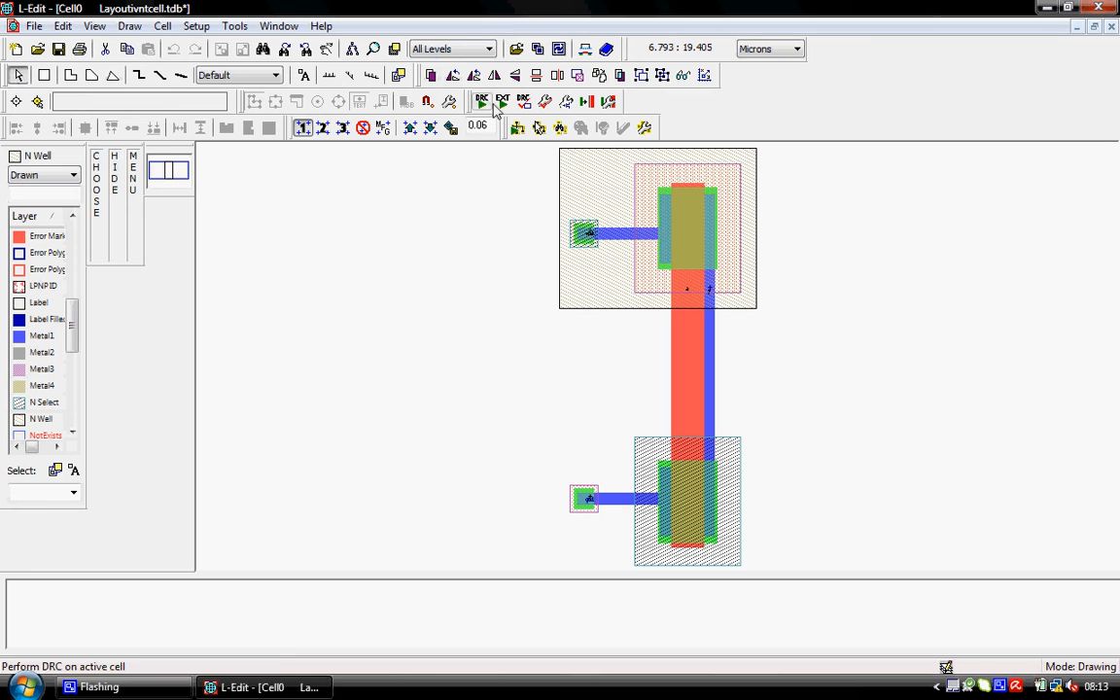
pyautogui.click(502, 102)
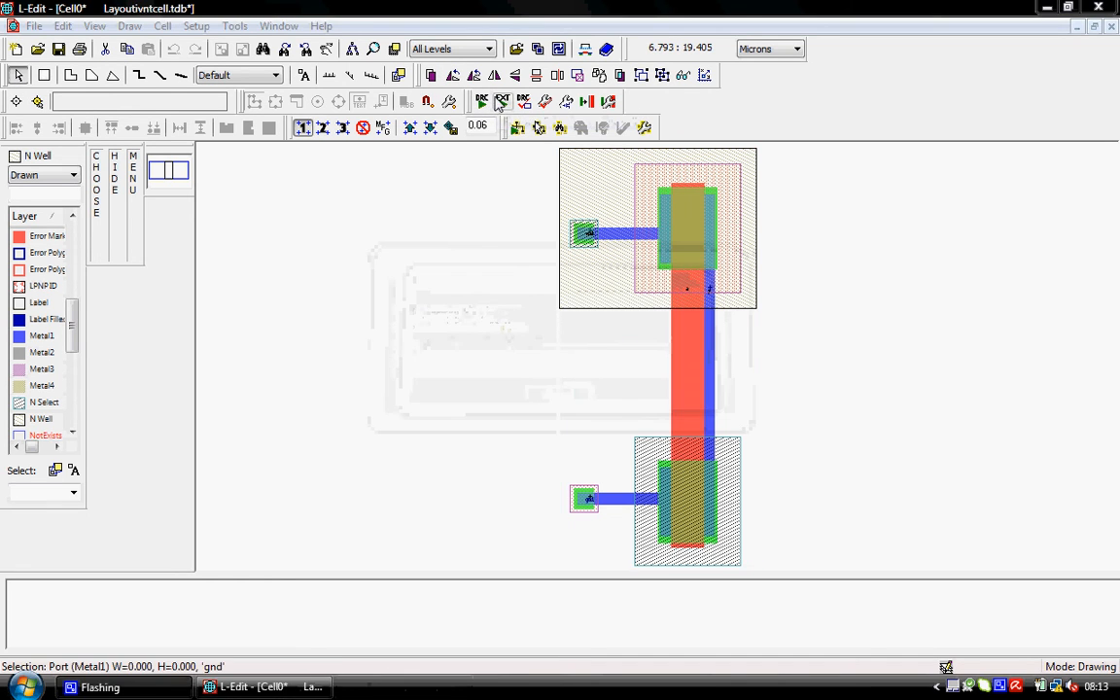
pyautogui.moveTo(302, 689)
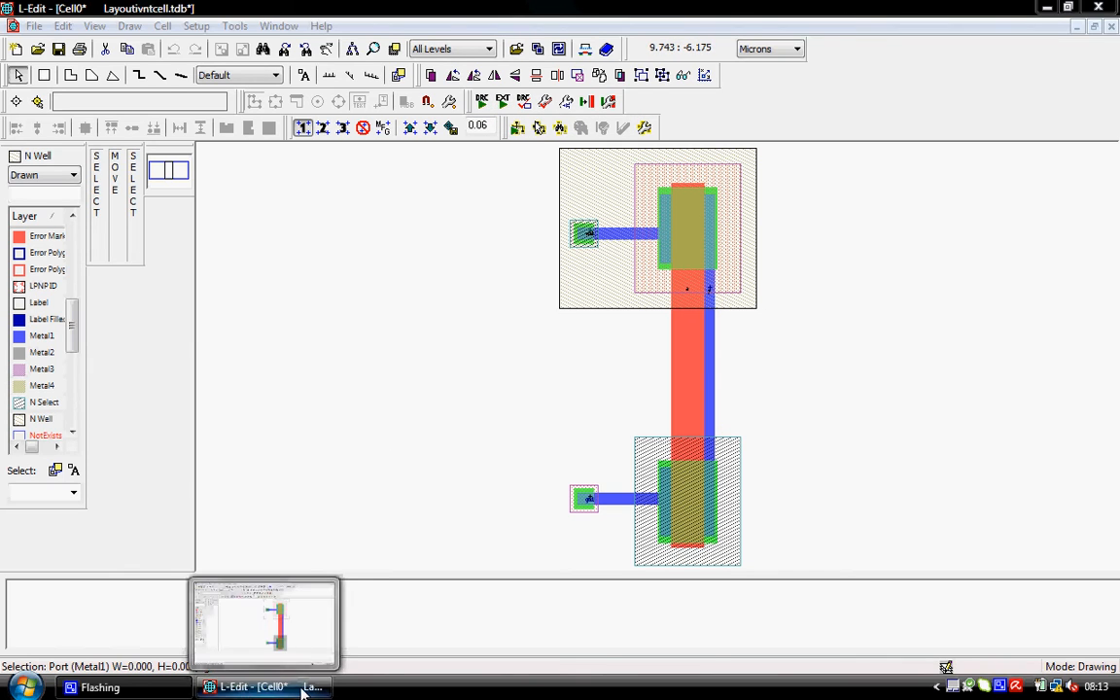
pyautogui.click(59, 50)
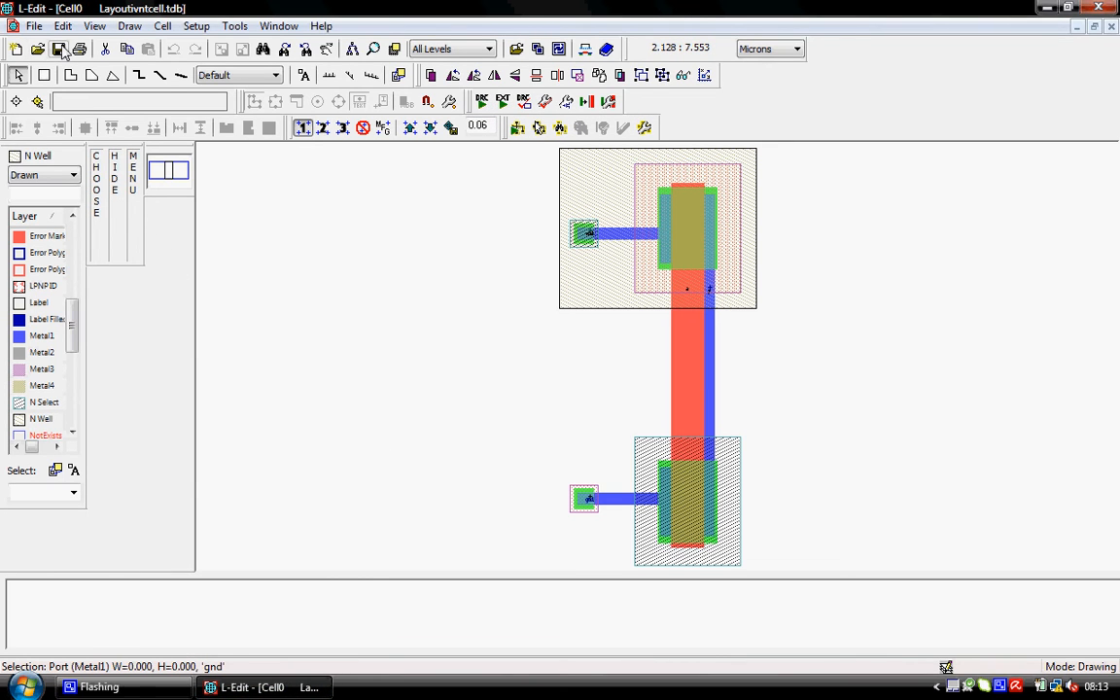
# Open CelTcell layout.spc from the EDA\nt4 folder on drive E: in T-Spice and maximize its document window.
pyautogui.click(1044, 9)
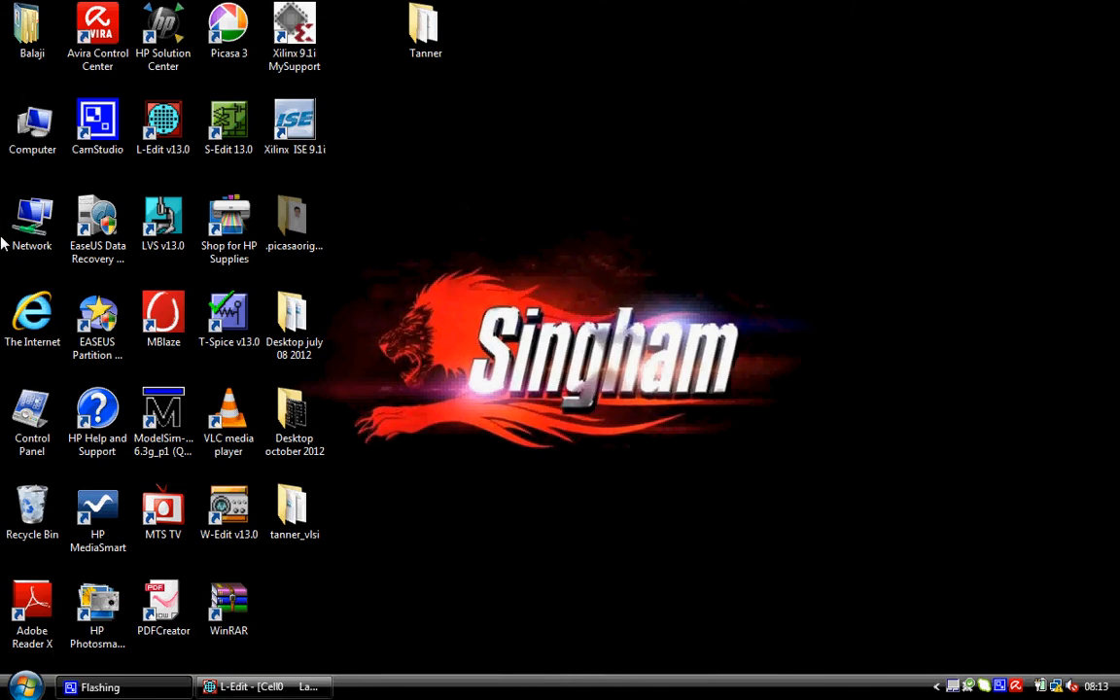
pyautogui.doubleClick(25, 146)
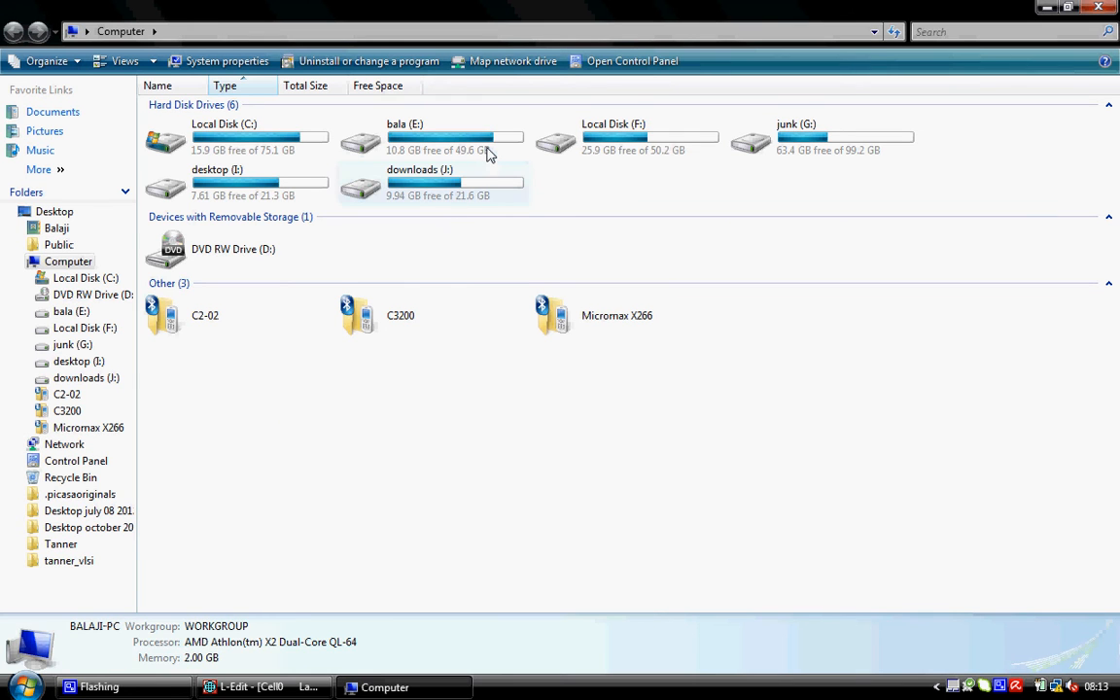
pyautogui.doubleClick(490, 154)
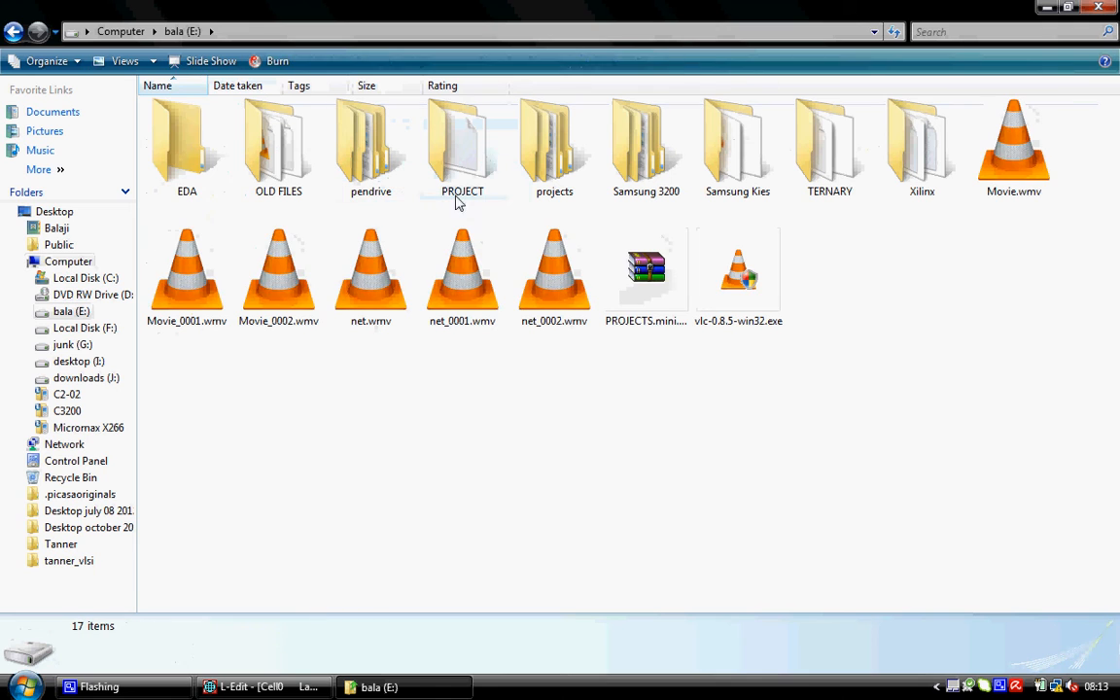
pyautogui.doubleClick(175, 172)
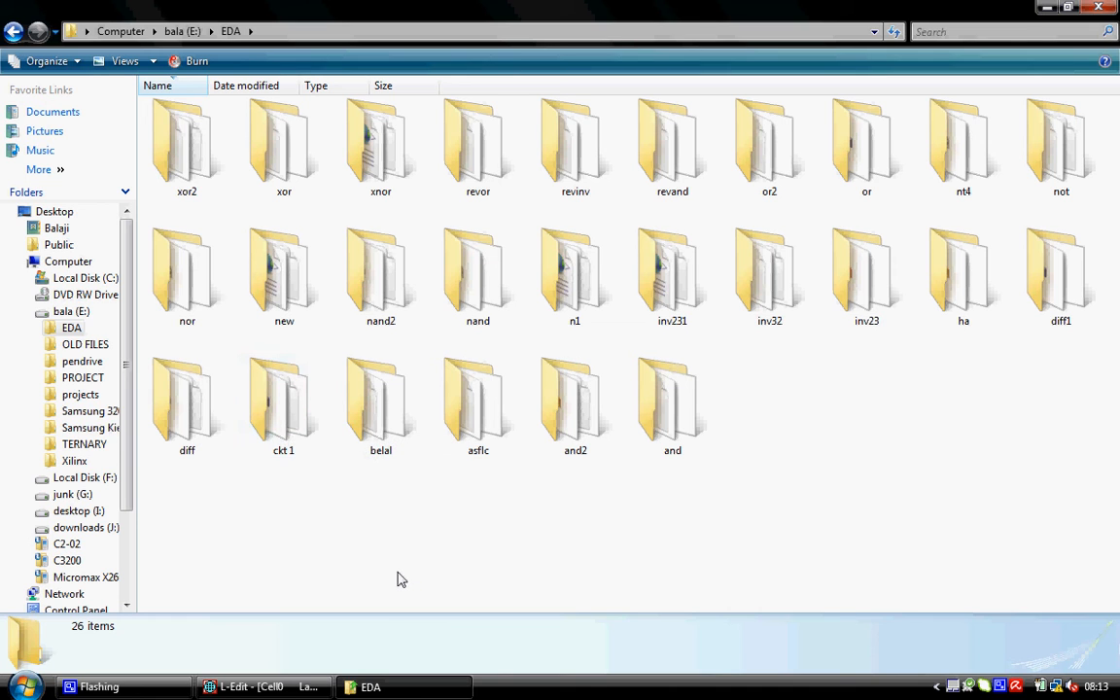
pyautogui.doubleClick(958, 143)
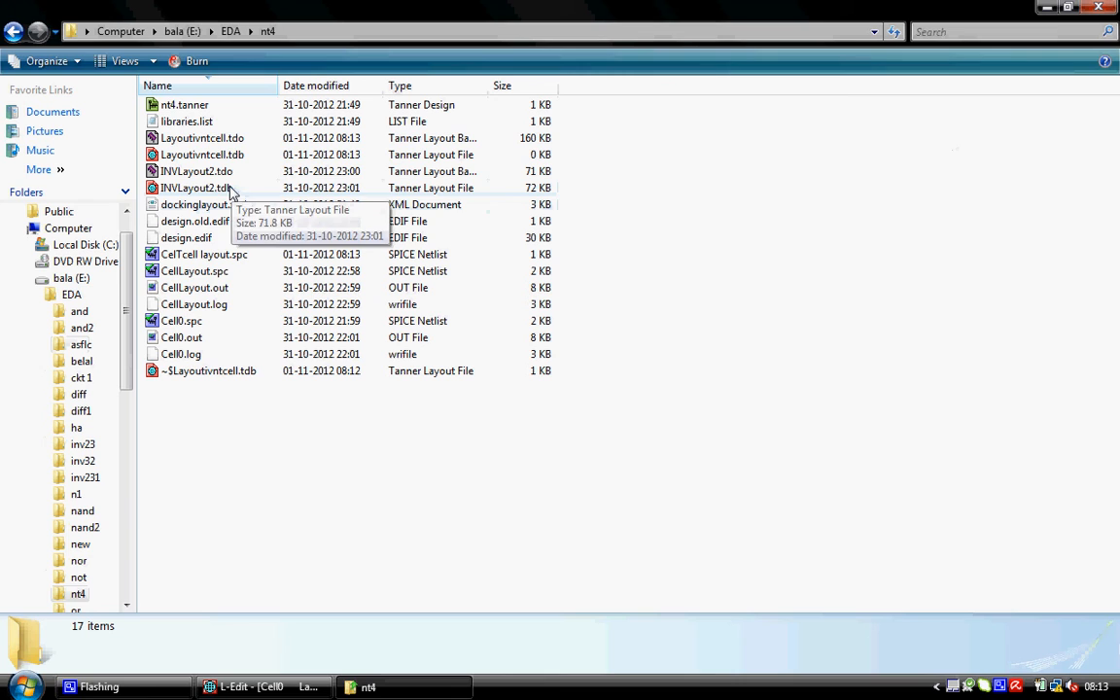
pyautogui.click(212, 257)
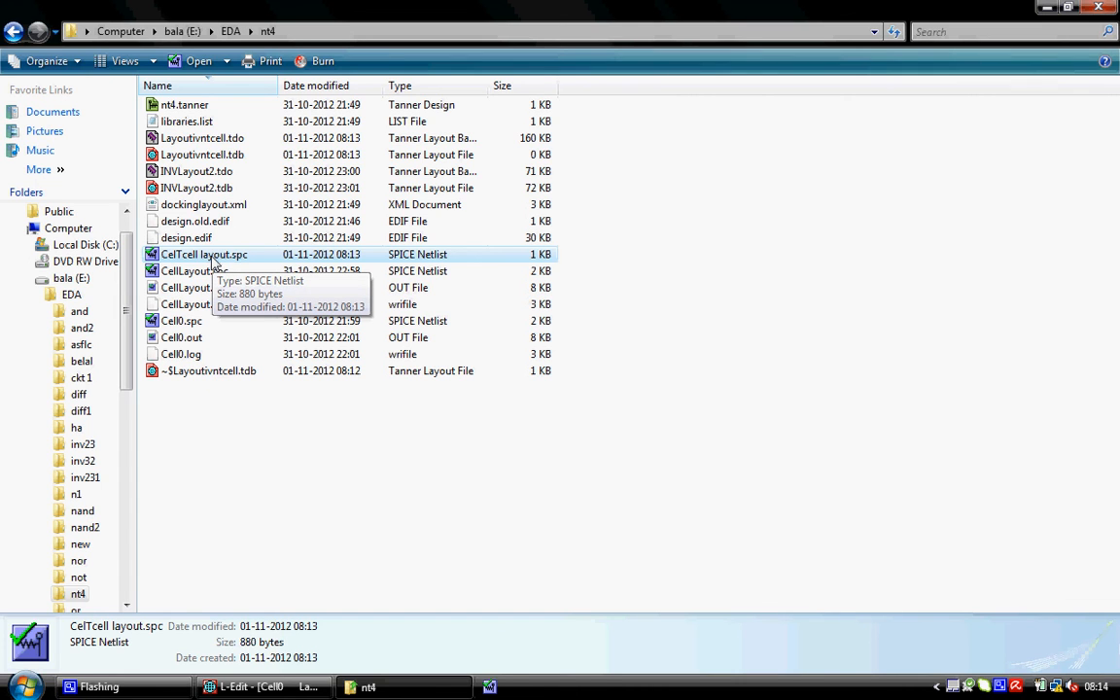
pyautogui.doubleClick(212, 257)
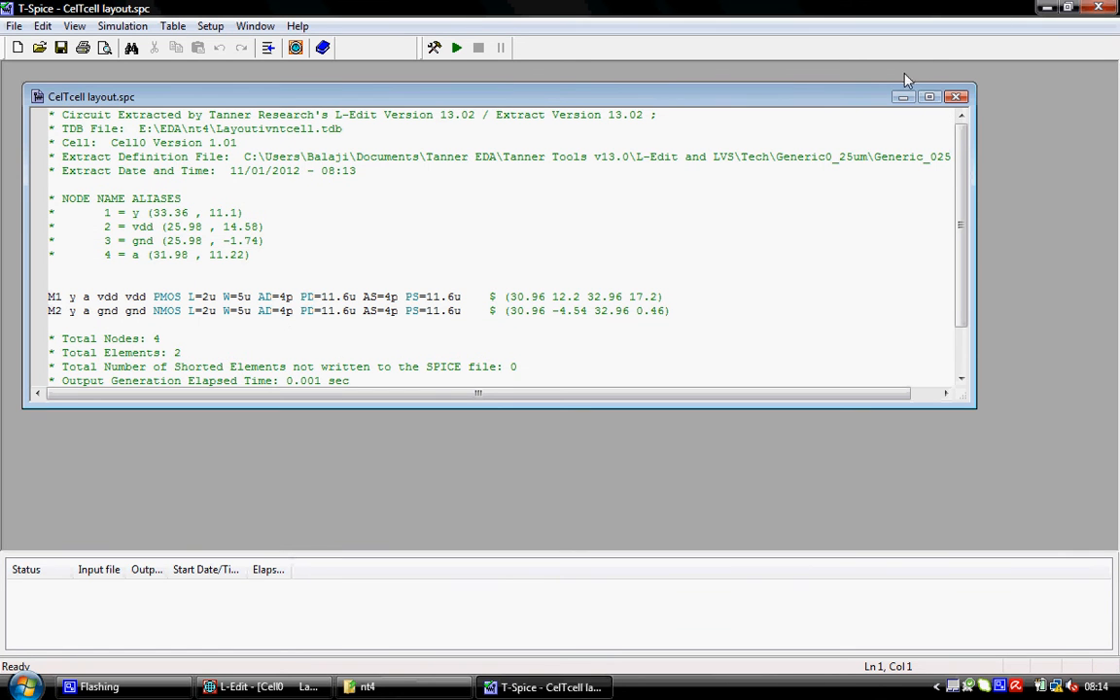
pyautogui.click(930, 97)
# Add a blank line before .END and insert a standard transient analysis command there with maximum time 10n and simulation time 100n.
pyautogui.click(348, 353)
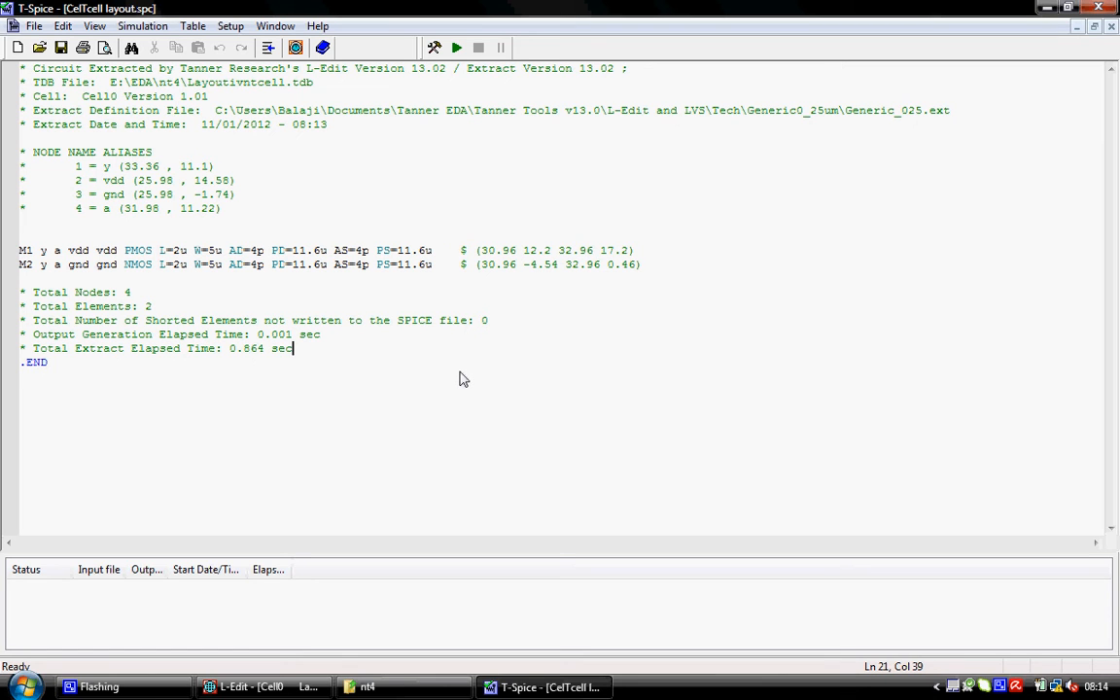
pyautogui.press('Return')
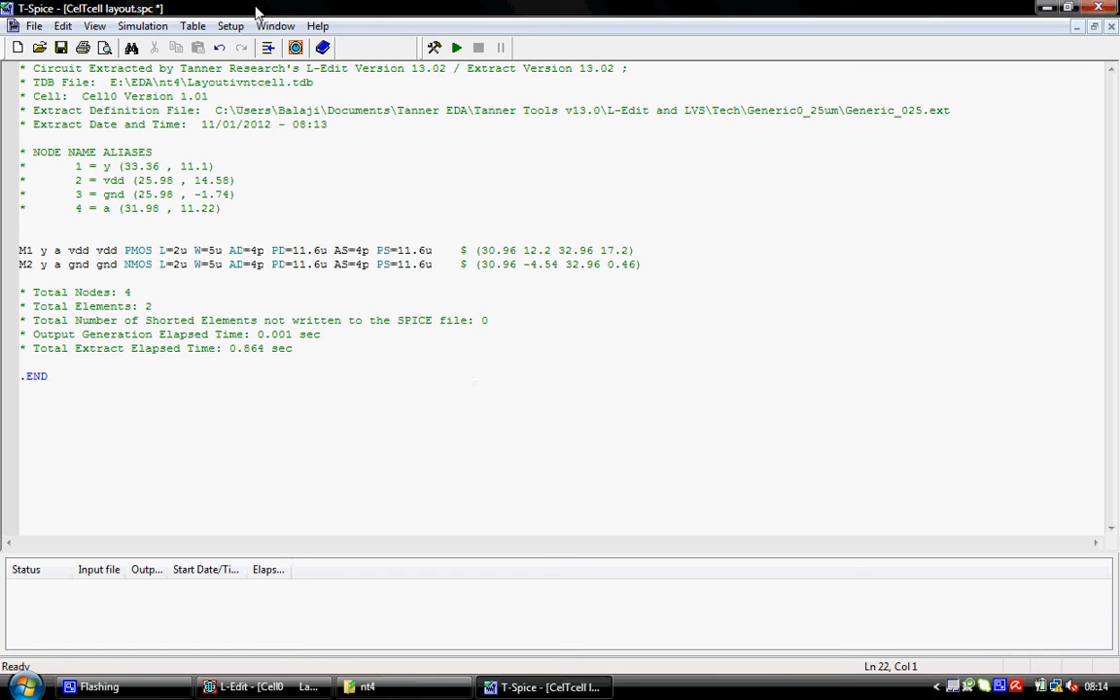
pyautogui.click(269, 47)
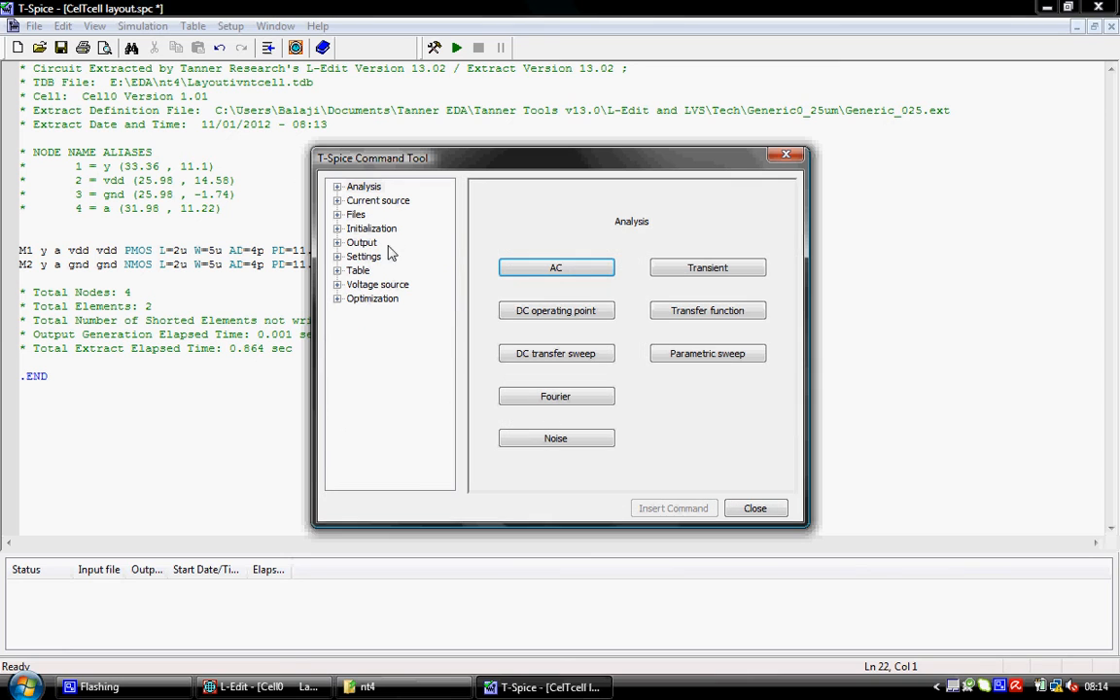
pyautogui.click(364, 187)
pyautogui.click(717, 268)
pyautogui.write('10n')
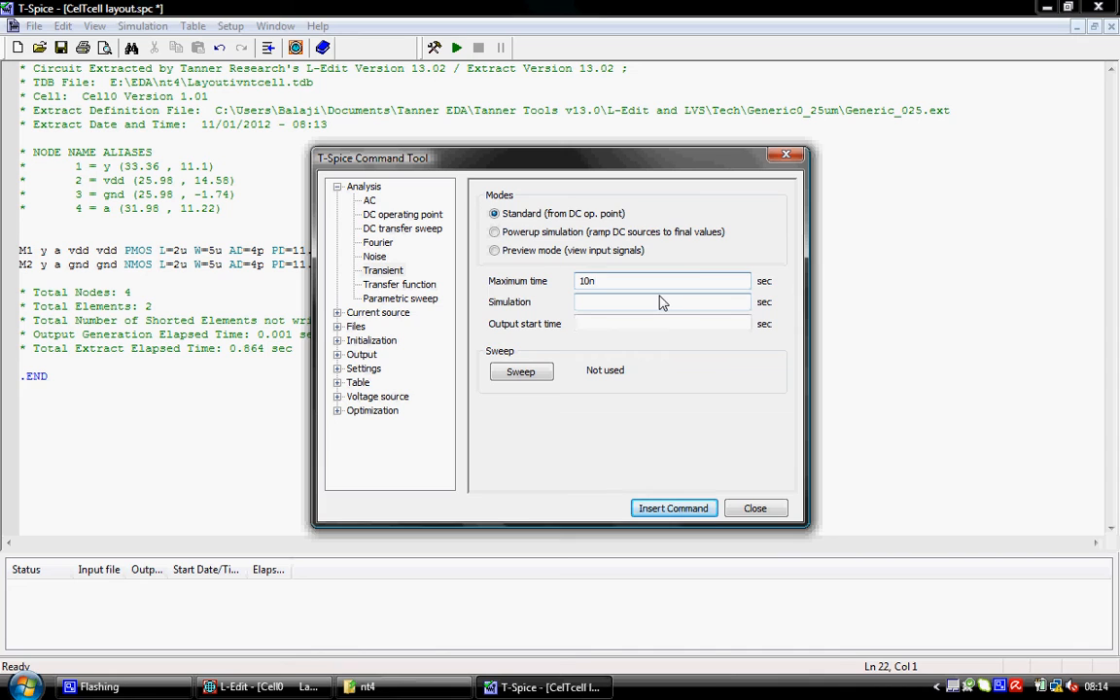
pyautogui.click(660, 302)
pyautogui.write('100n')
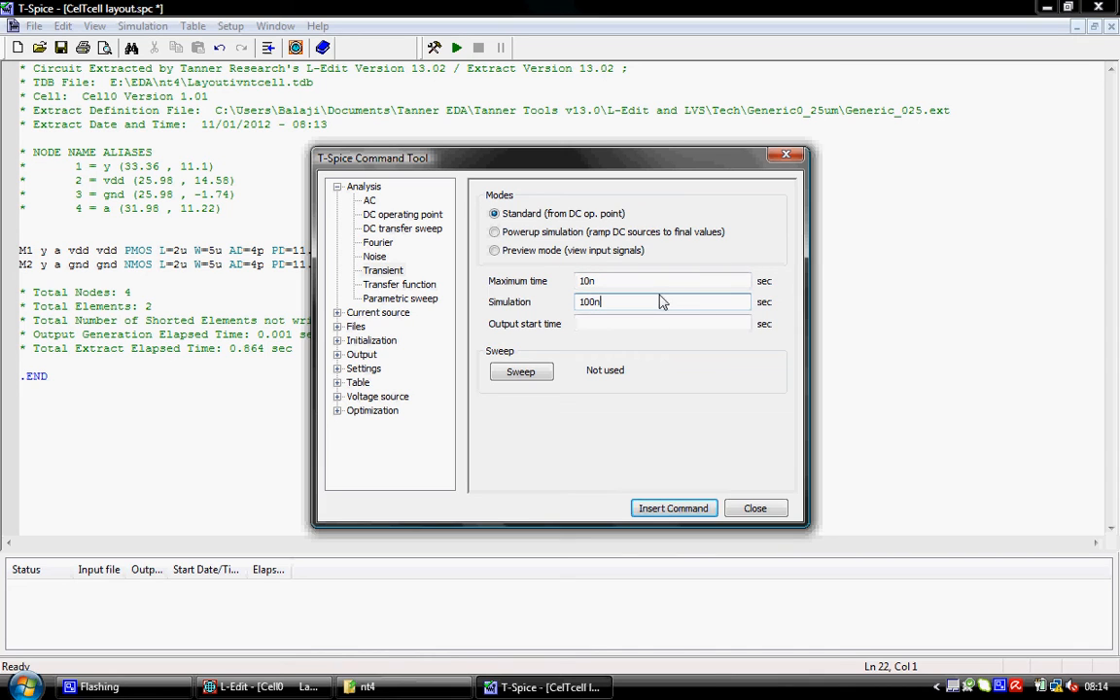
pyautogui.click(673, 507)
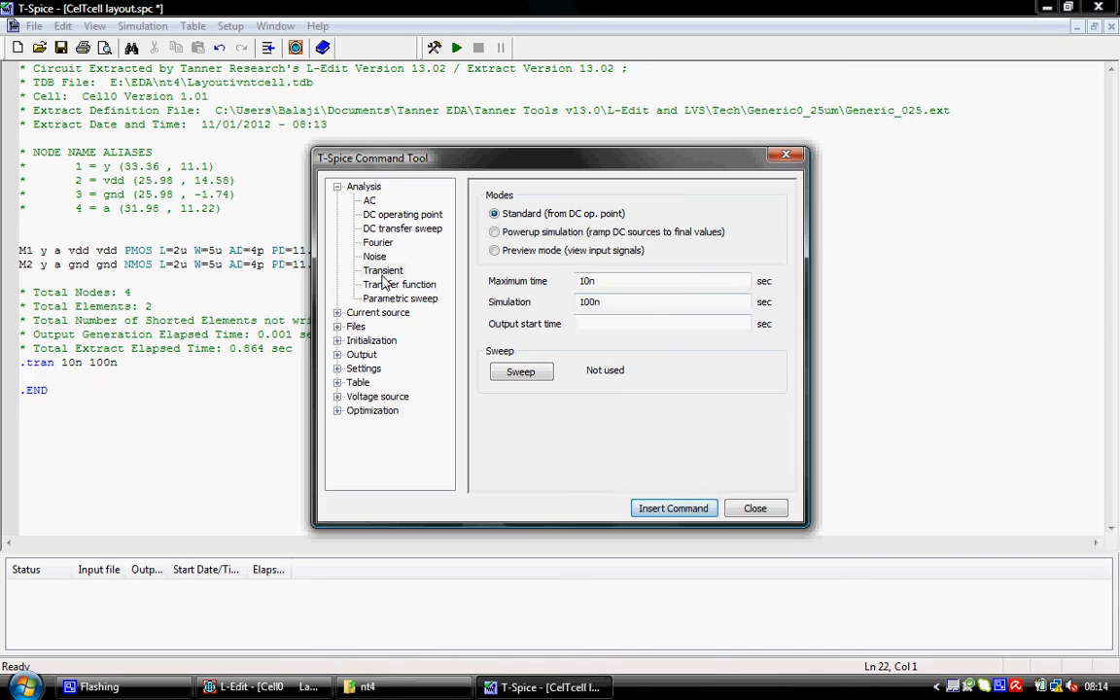
# Insert a DC transfer sweep command with a linear sweep of source v1 from 0 to 5 in increments of .1.
pyautogui.click(366, 227)
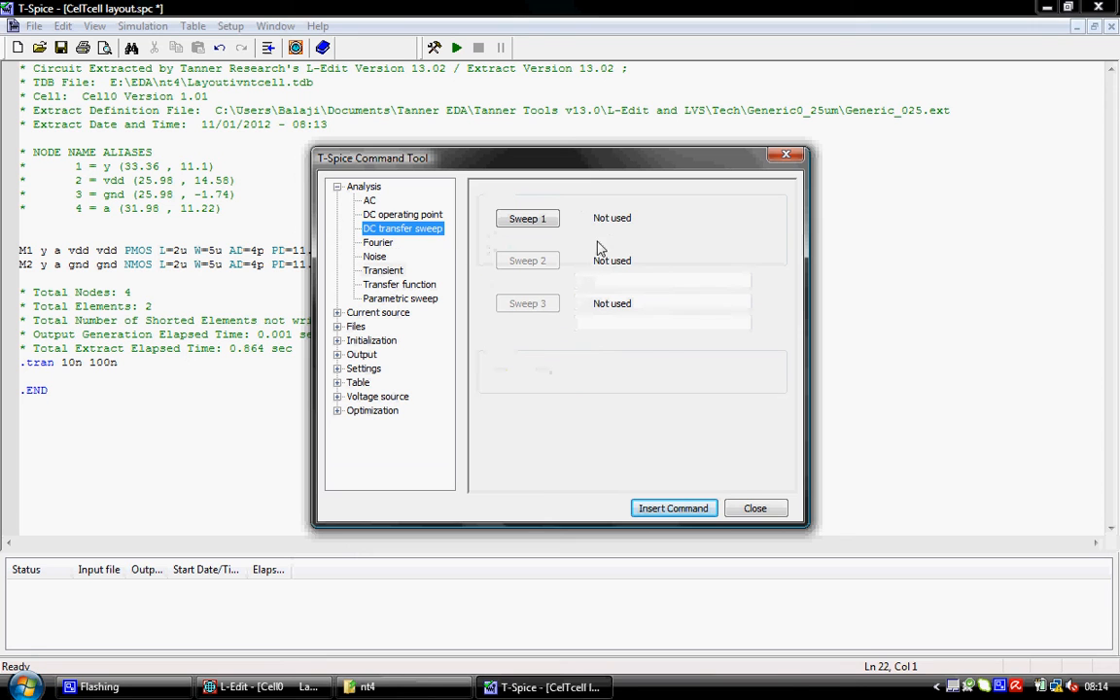
pyautogui.click(525, 224)
pyautogui.click(642, 227)
pyautogui.click(613, 276)
pyautogui.click(478, 265)
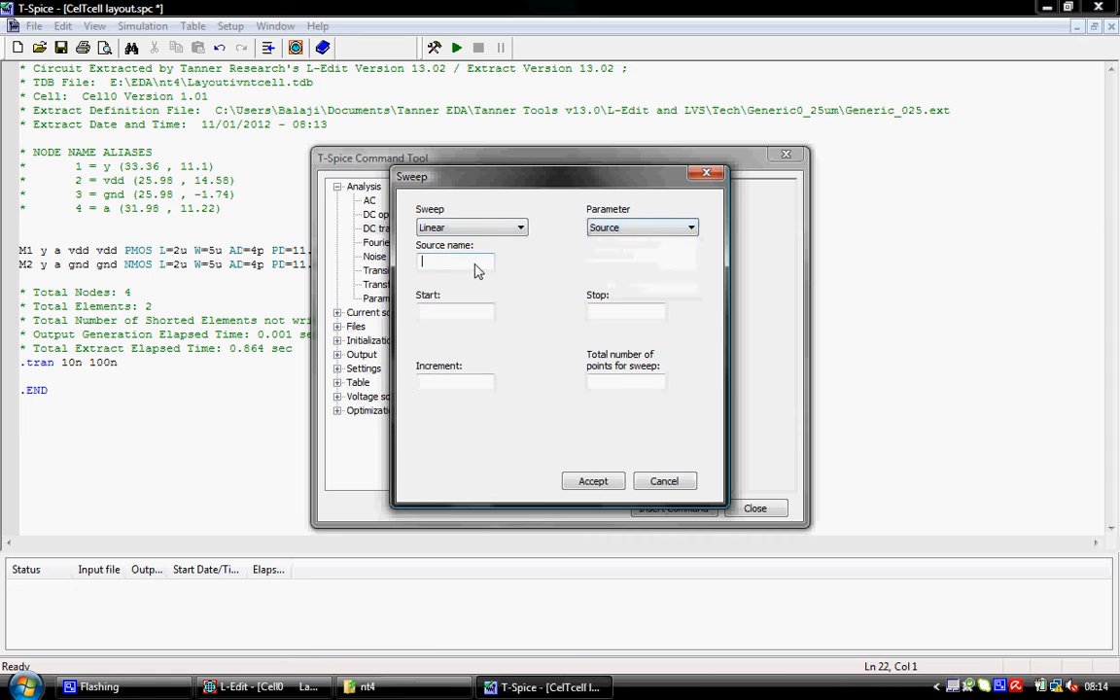
pyautogui.click(484, 312)
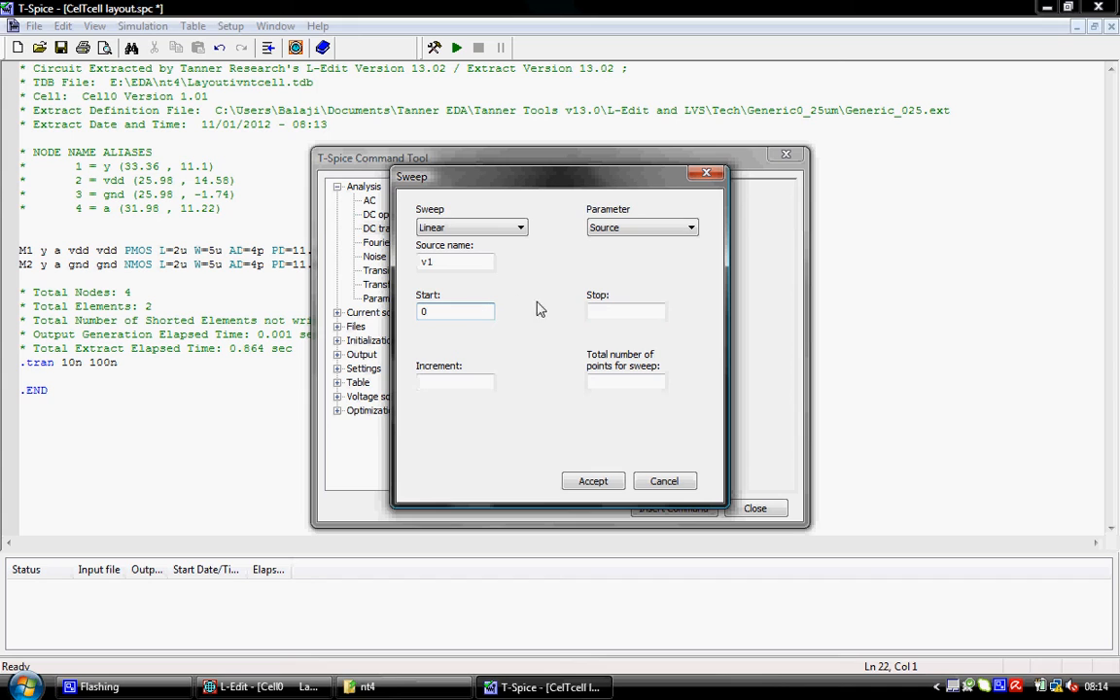
pyautogui.click(632, 312)
pyautogui.write('5')
pyautogui.click(488, 382)
pyautogui.write('.1')
pyautogui.click(595, 483)
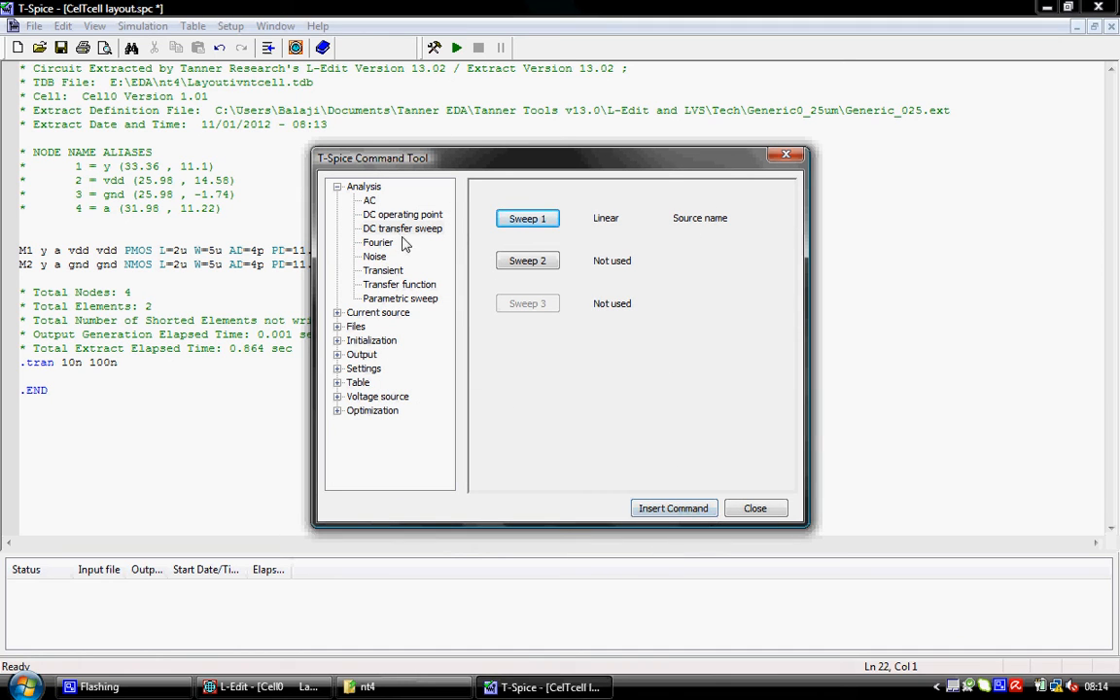
pyautogui.click(671, 508)
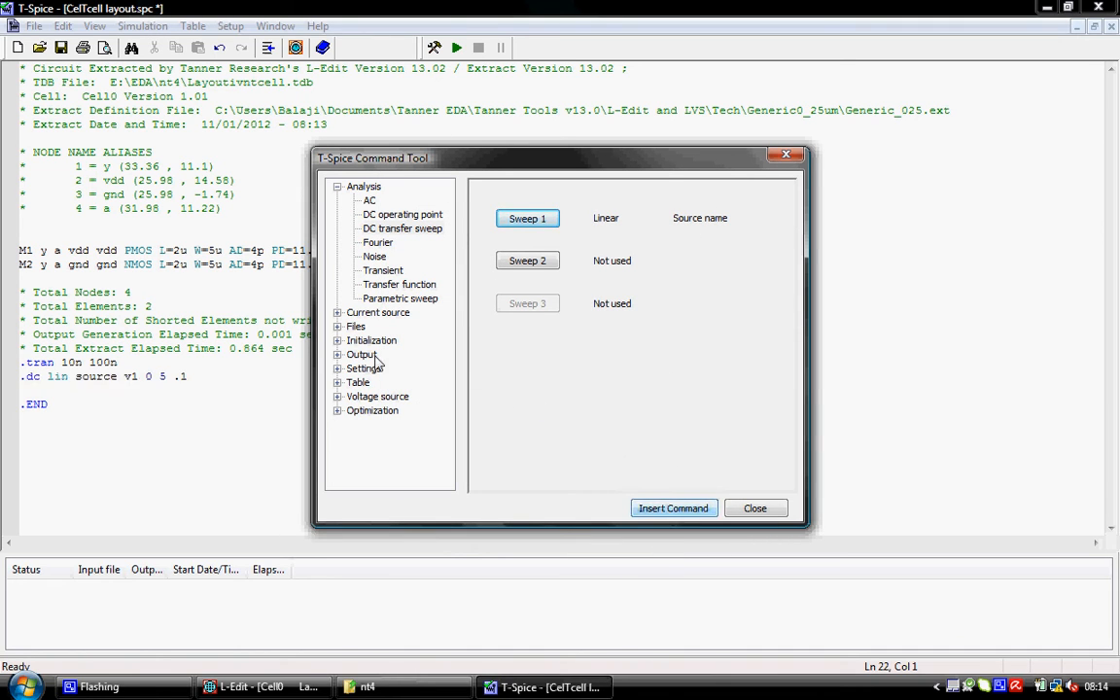
# Choose Generic_025.lib from Tanner Tools v13.0\Libraries\Models as the file for a library command.
pyautogui.click(367, 312)
pyautogui.click(356, 327)
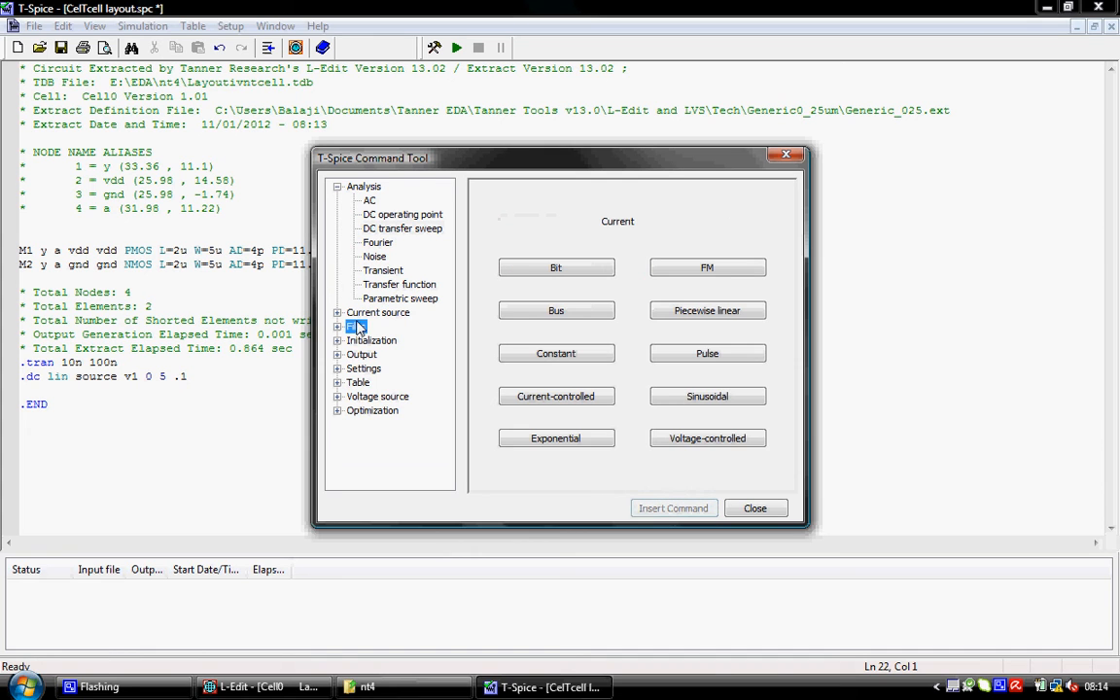
pyautogui.click(590, 311)
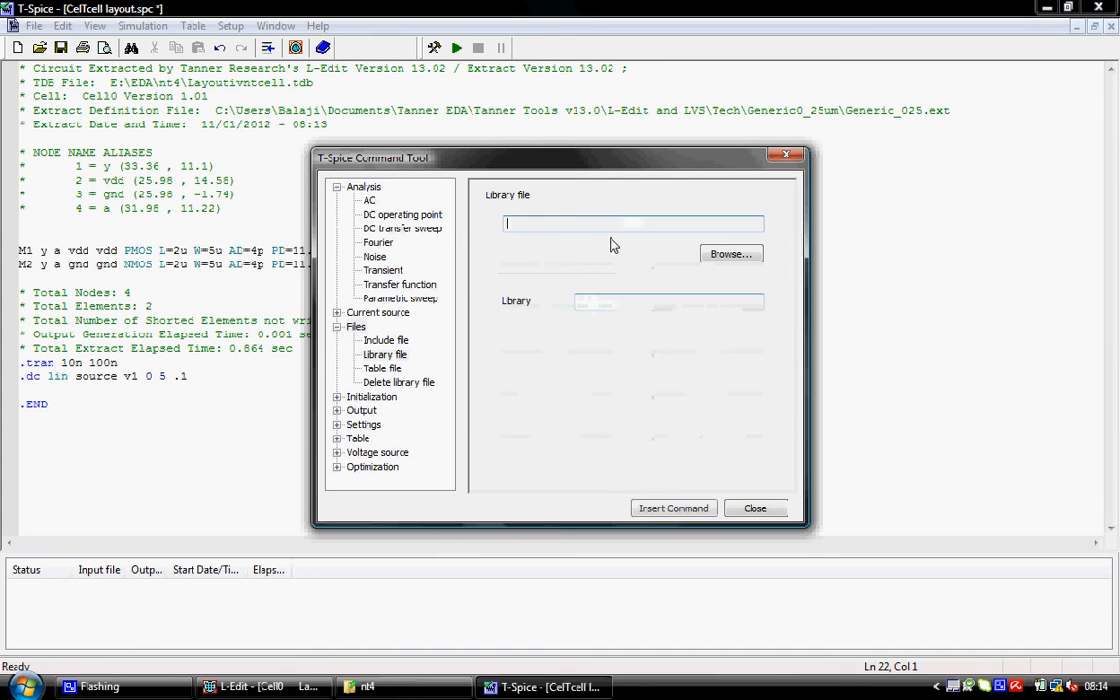
pyautogui.click(730, 254)
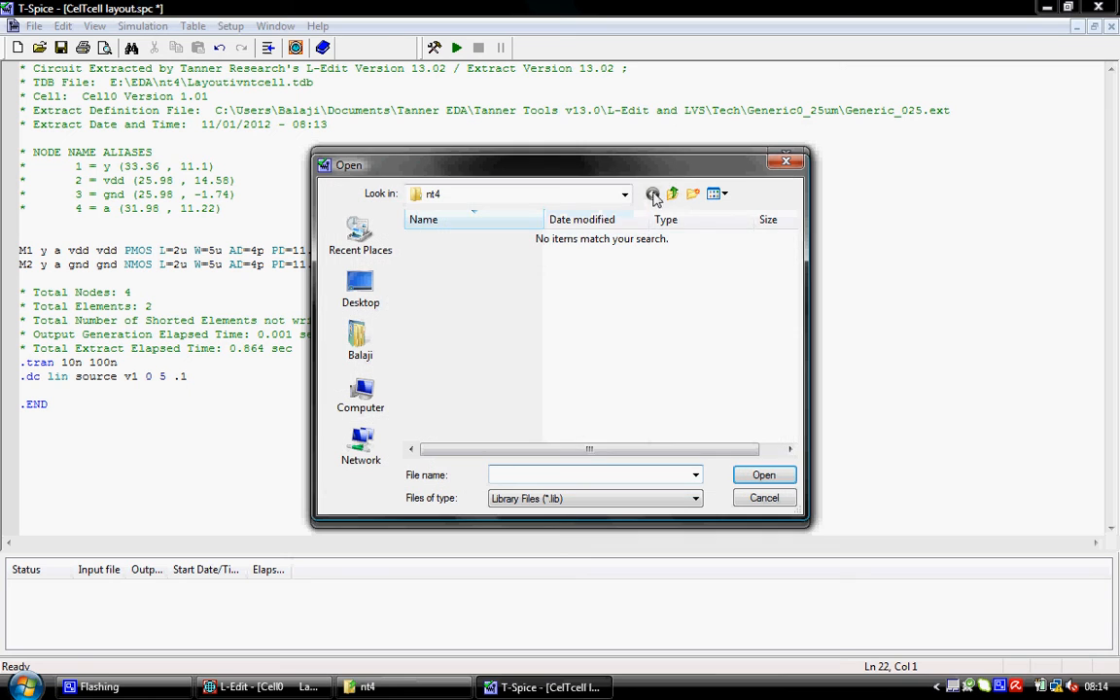
pyautogui.doubleClick(671, 194)
pyautogui.click(672, 194)
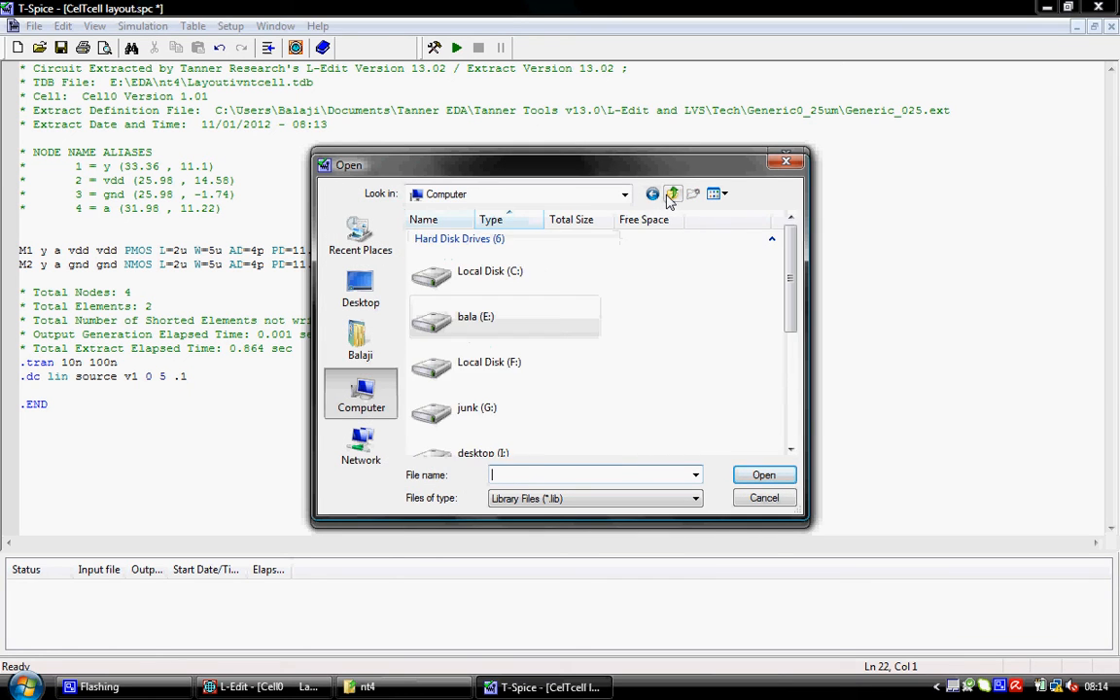
pyautogui.click(672, 195)
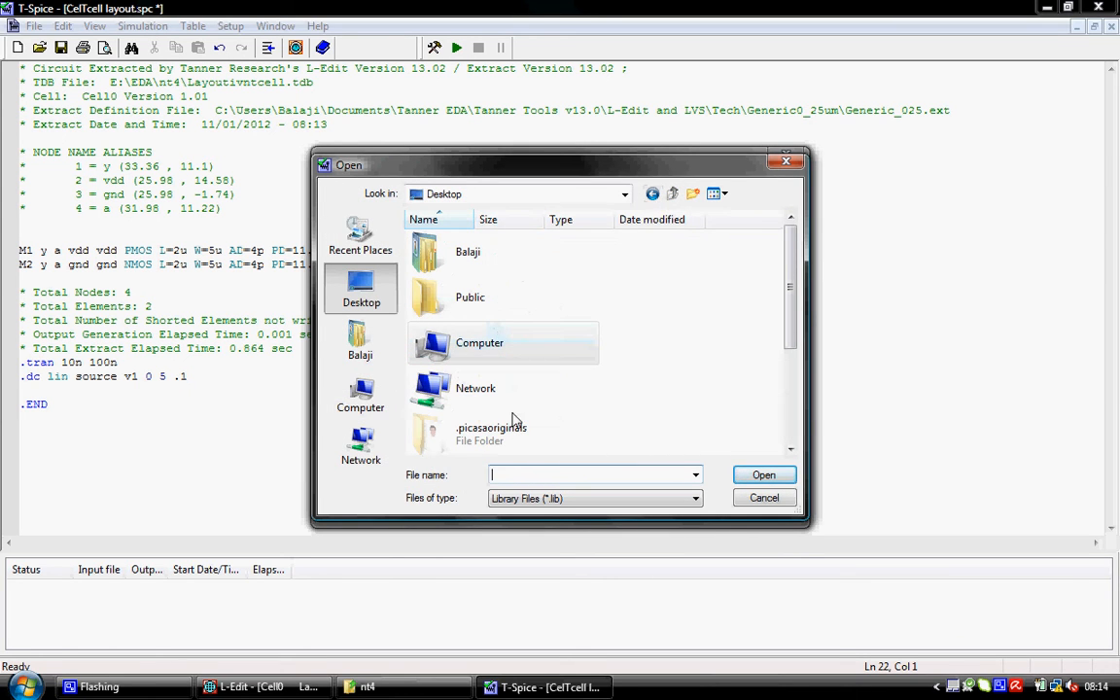
pyautogui.doubleClick(495, 255)
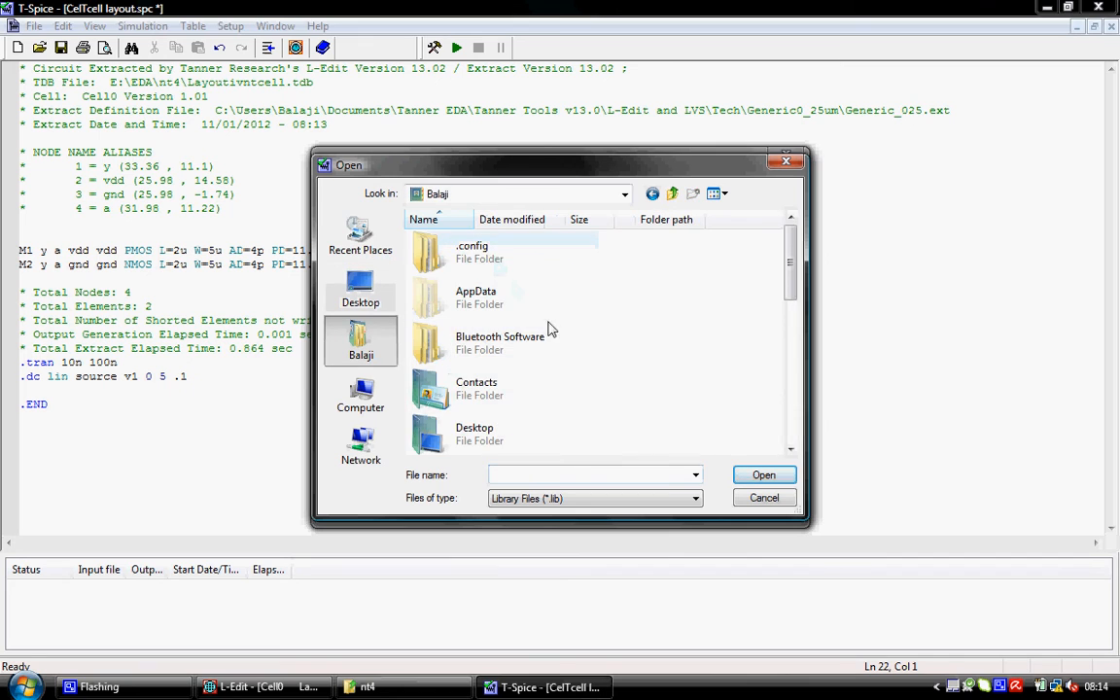
pyautogui.scroll(-2, 545, 389)
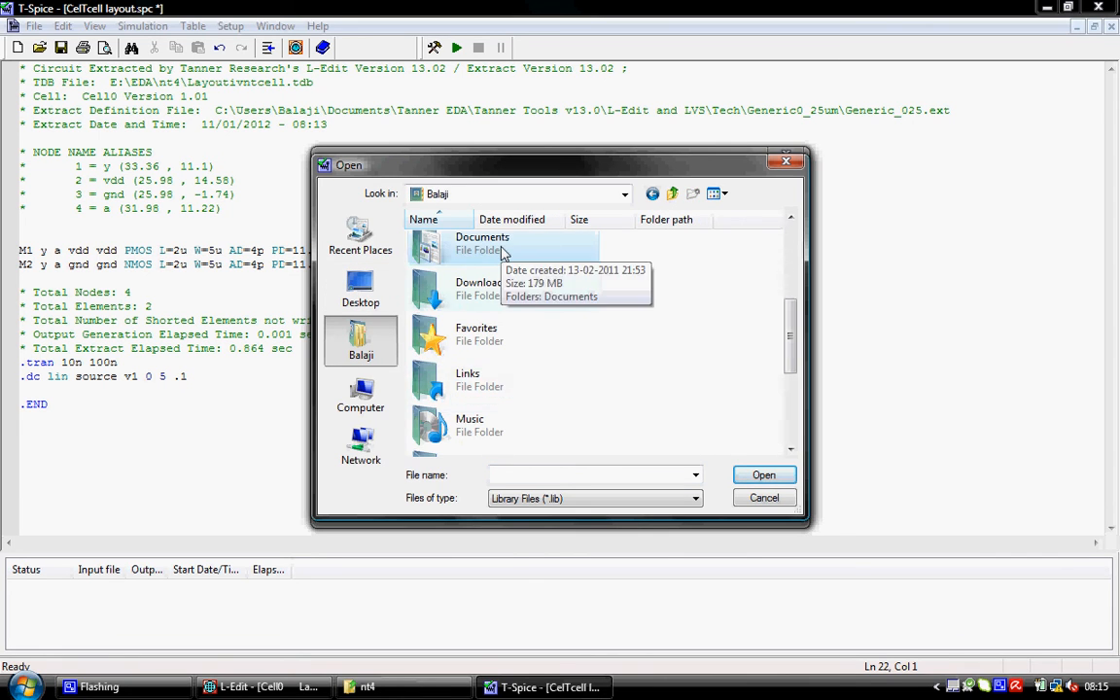
pyautogui.doubleClick(459, 248)
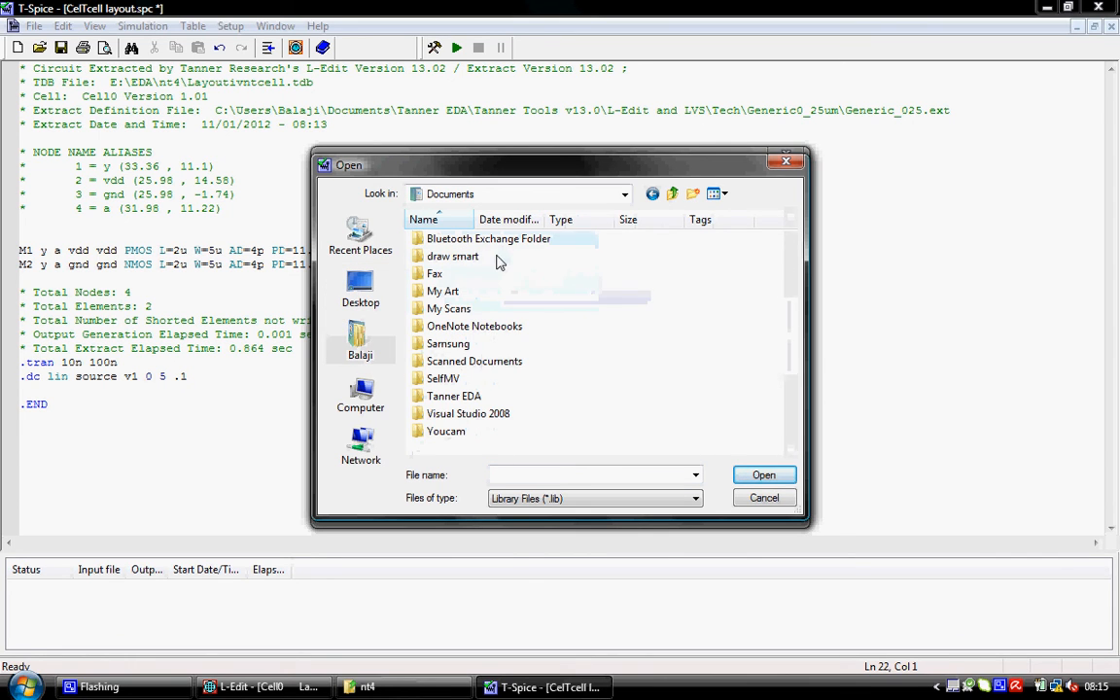
pyautogui.doubleClick(472, 395)
pyautogui.doubleClick(470, 238)
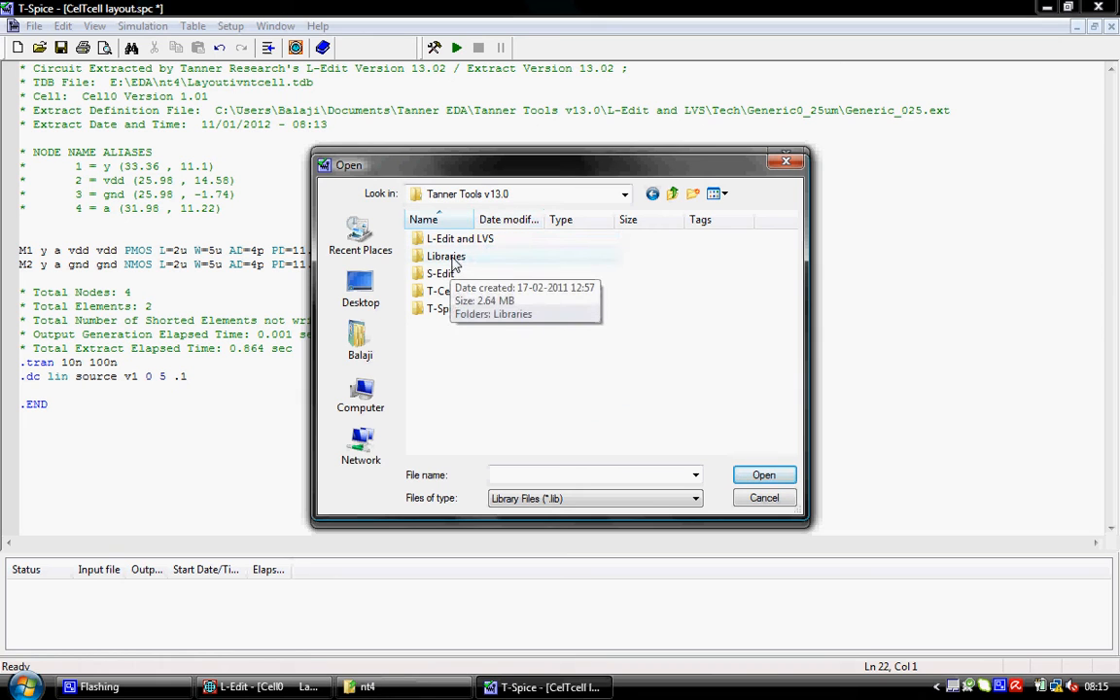
pyautogui.doubleClick(453, 260)
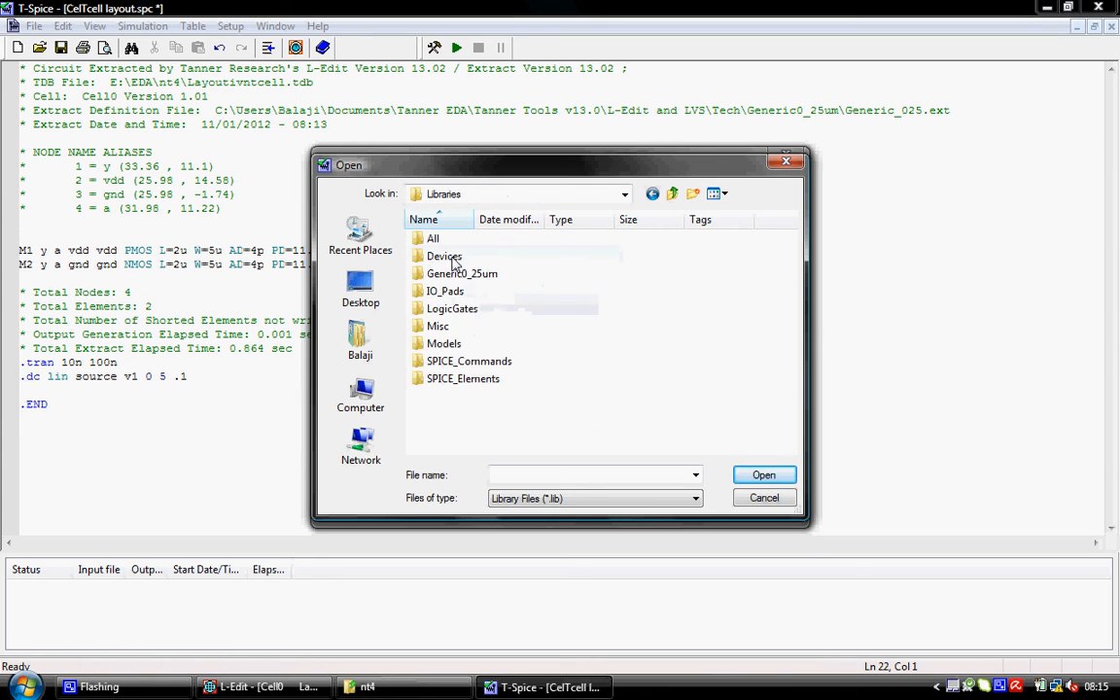
pyautogui.doubleClick(463, 345)
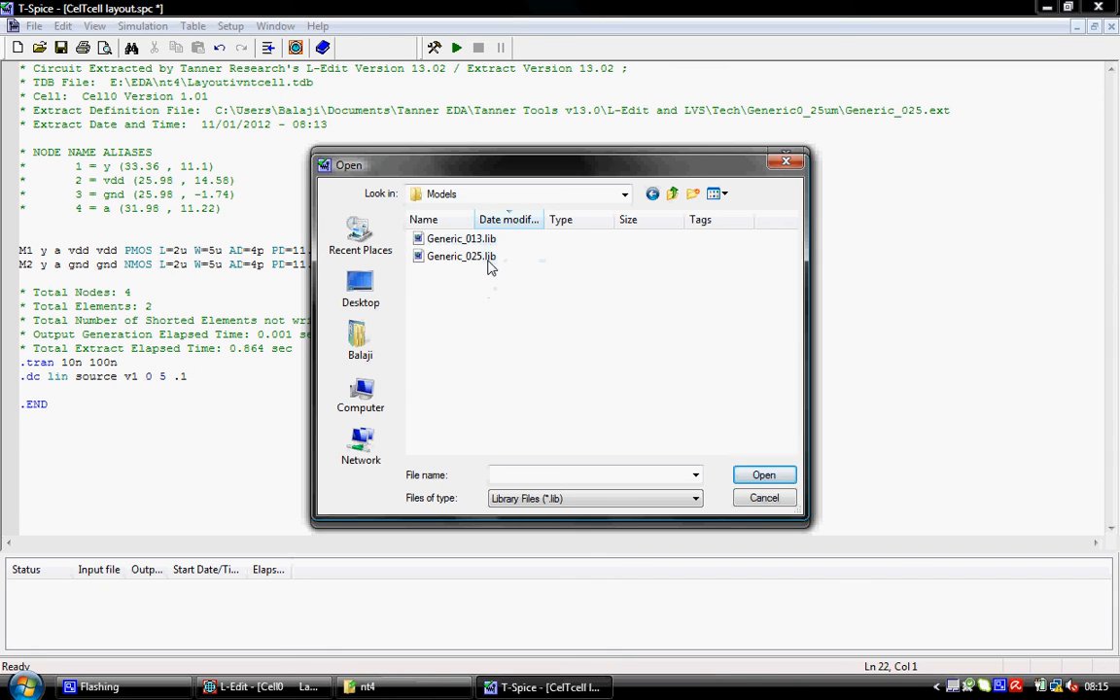
pyautogui.click(447, 256)
pyautogui.click(764, 474)
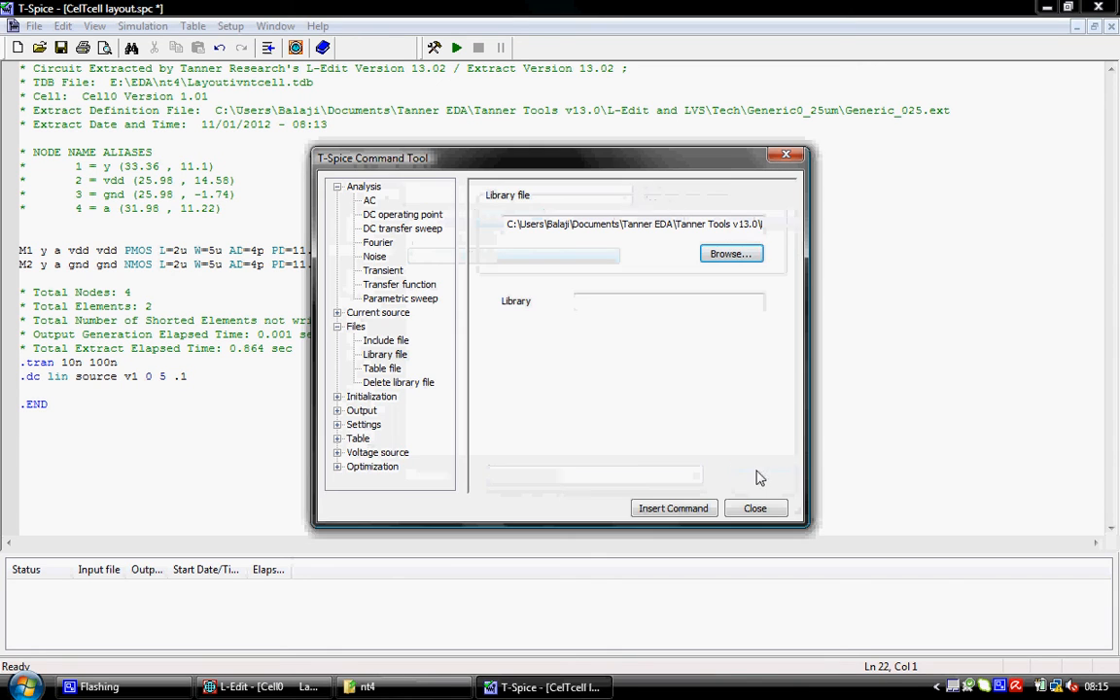
# Set the library section to tt and insert the library command into the netlist.
pyautogui.click(626, 305)
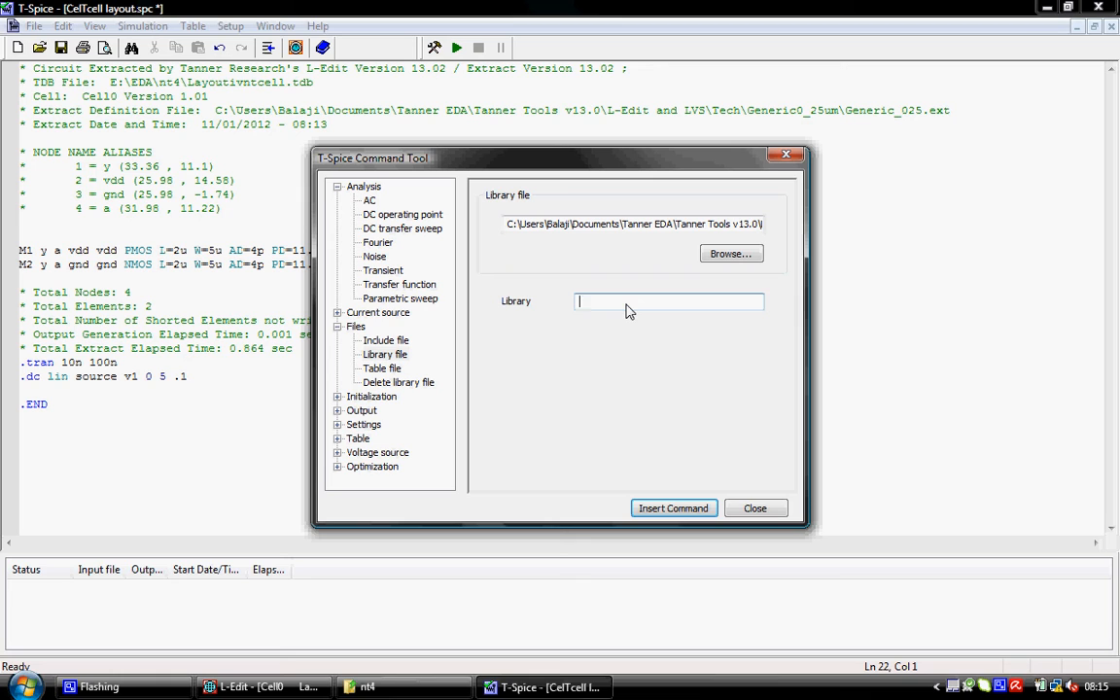
pyautogui.click(663, 503)
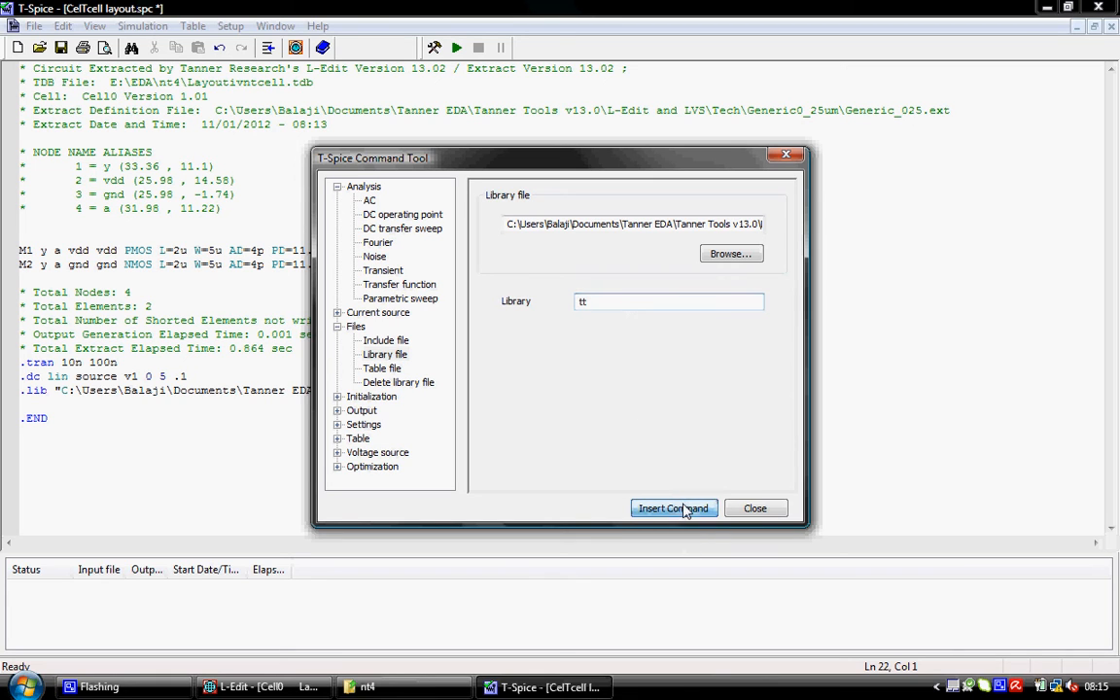
pyautogui.click(337, 326)
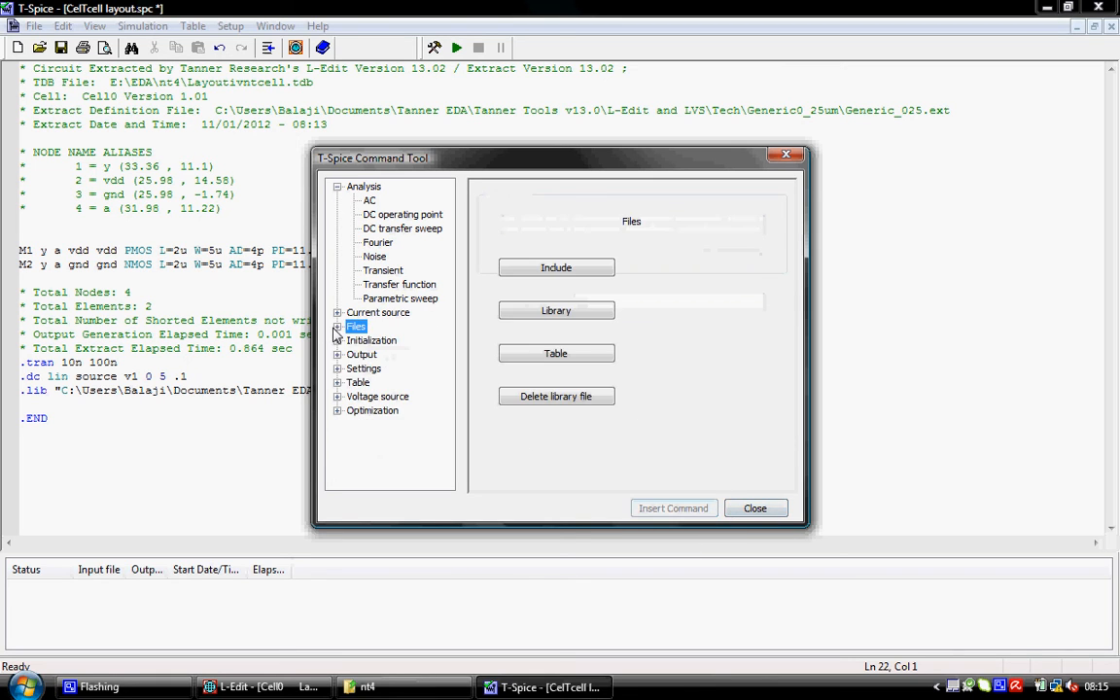
# Insert a bit voltage source command named v1 with positive terminal a, negative terminal gnd and bit pattern 10110101.
pyautogui.click(364, 396)
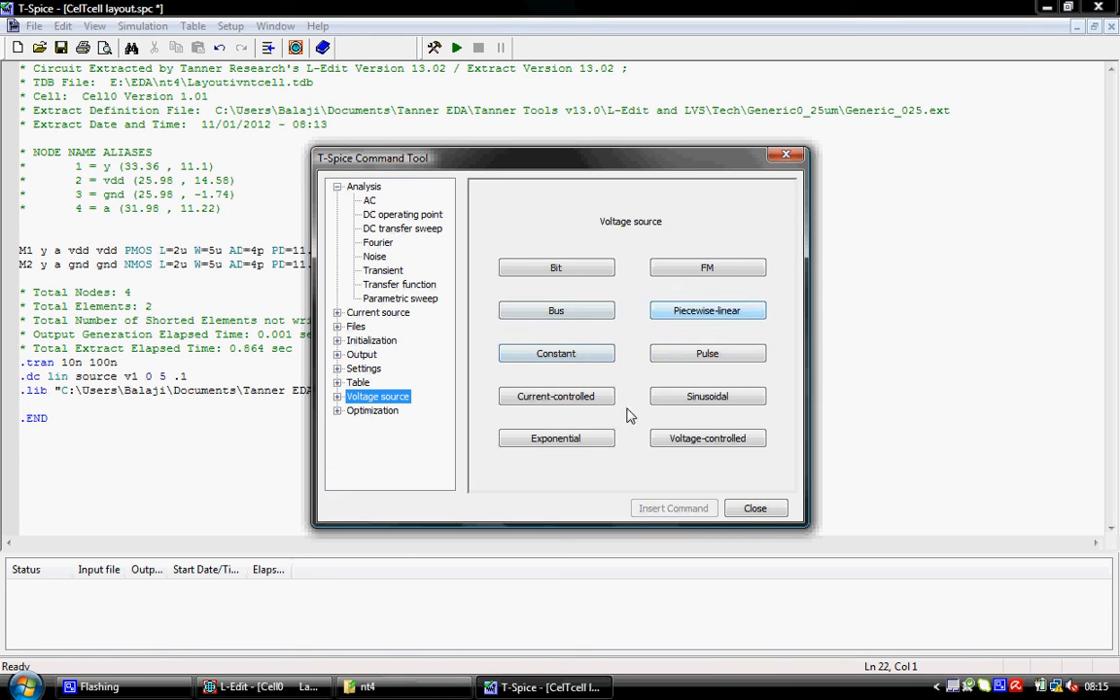
pyautogui.click(581, 269)
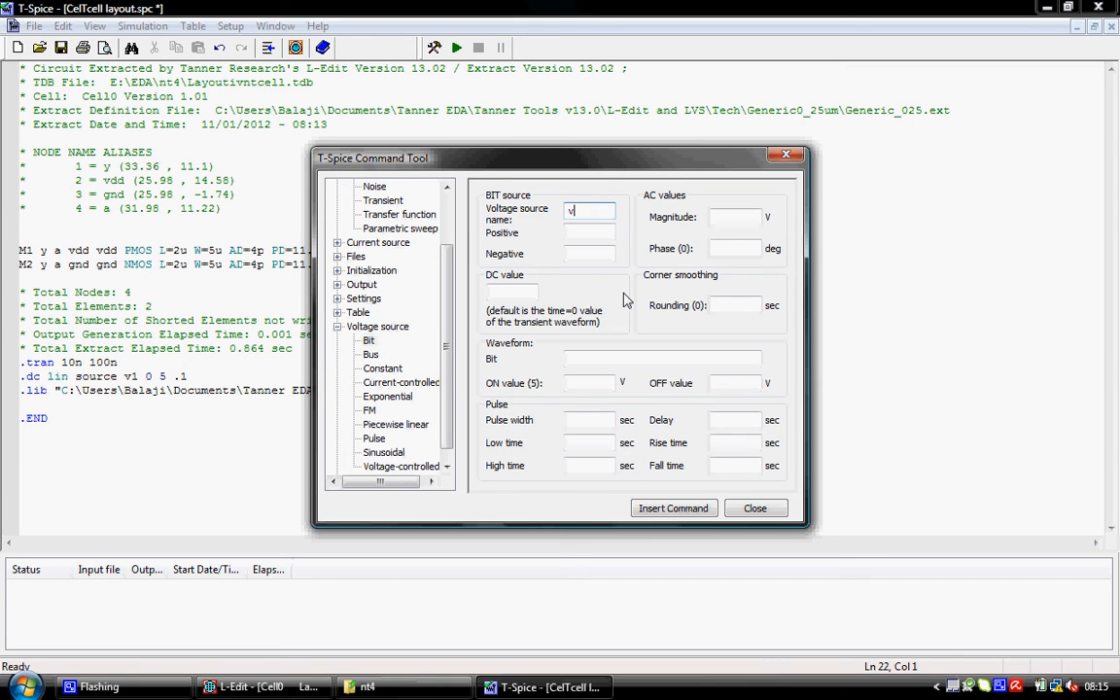
pyautogui.click(608, 235)
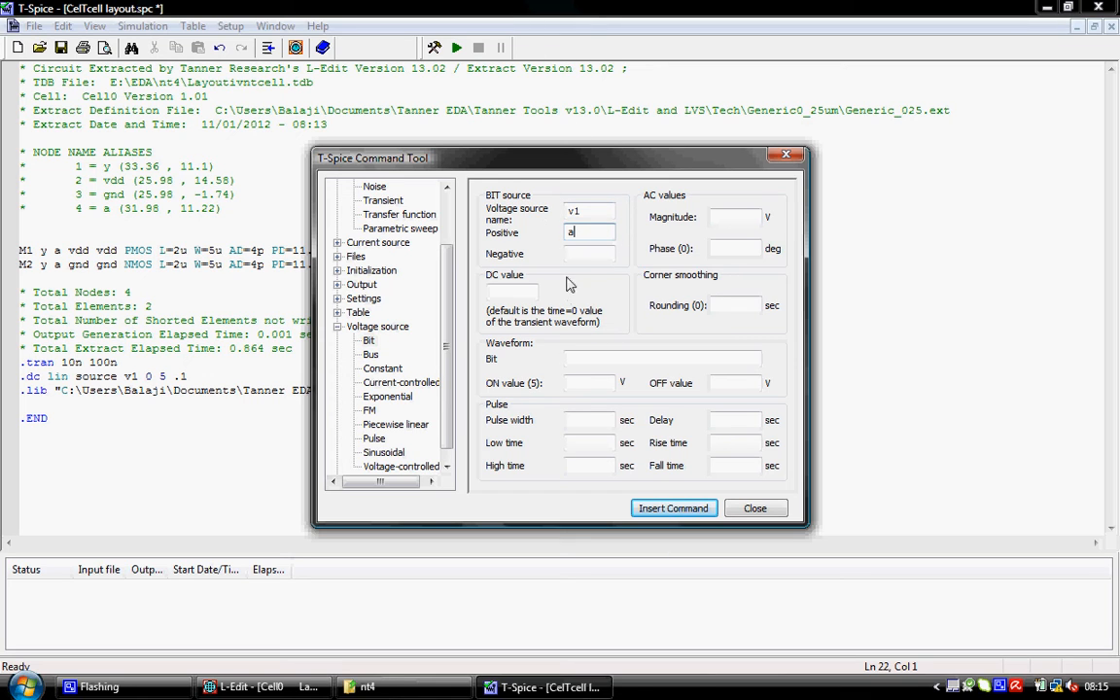
pyautogui.click(574, 252)
pyautogui.write('gnd')
pyautogui.click(602, 358)
pyautogui.write('1011010')
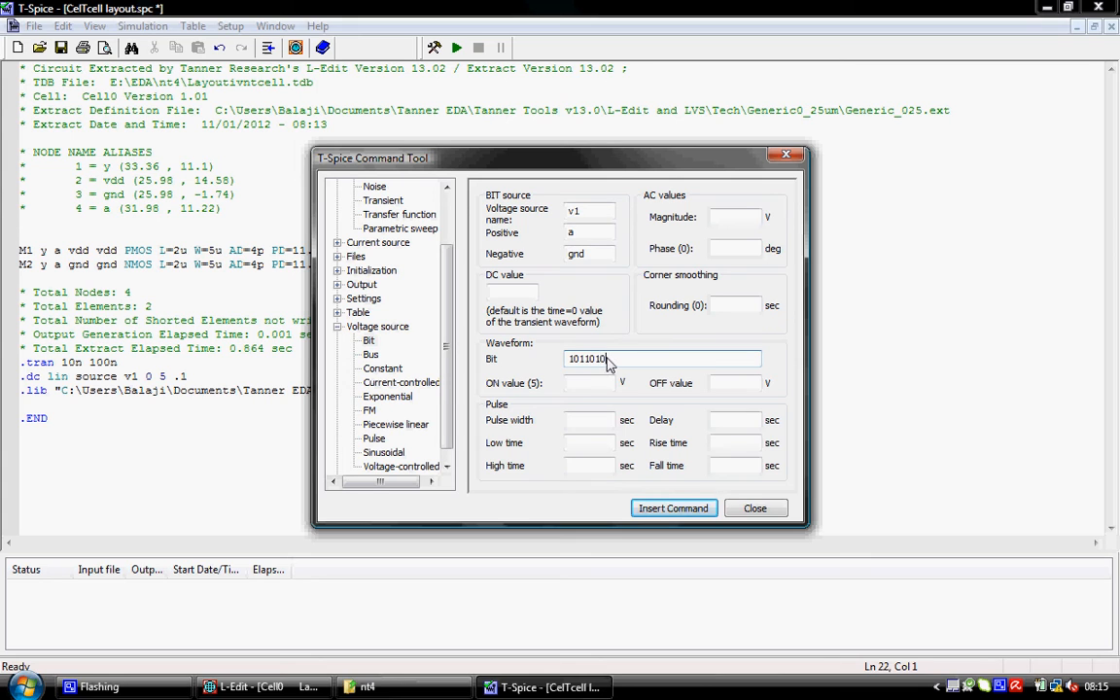
pyautogui.write('1')
pyautogui.click(681, 510)
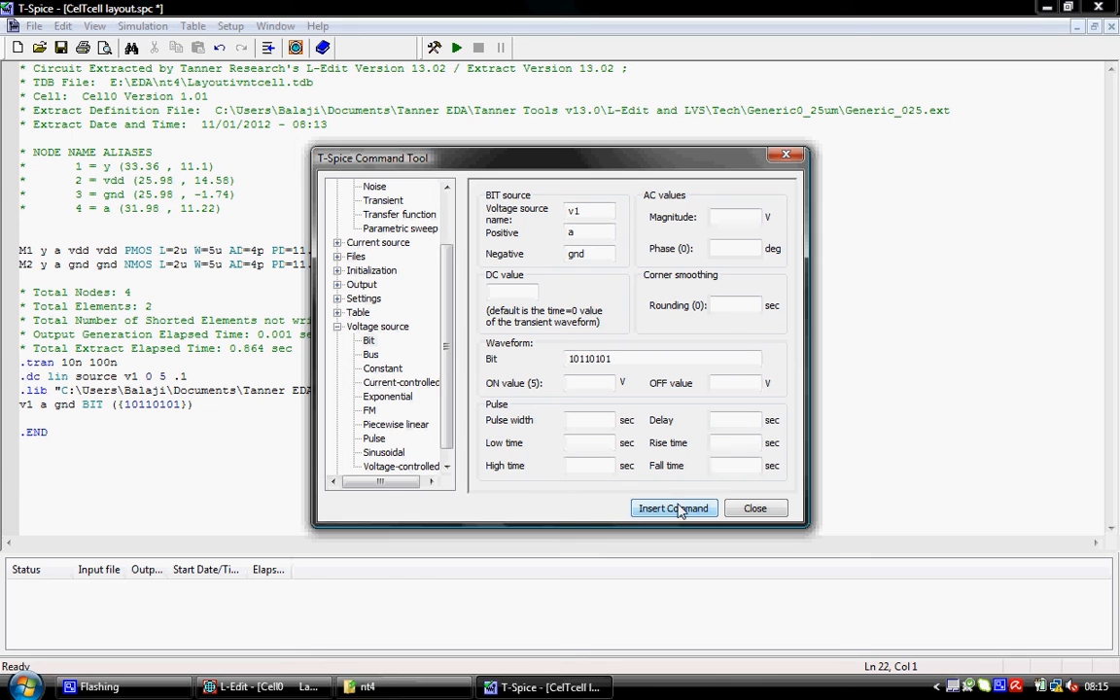
# Insert a constant voltage source command named v2 between vdd and gnd with a DC value of 5 V.
pyautogui.click(383, 369)
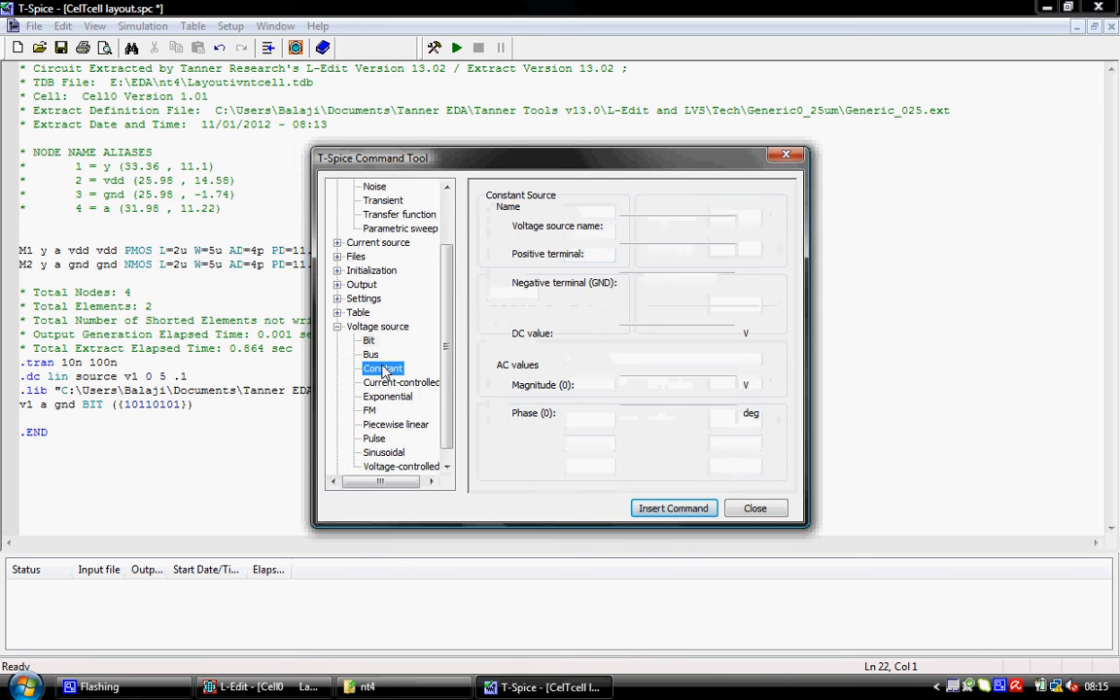
pyautogui.click(662, 228)
pyautogui.write('v2')
pyautogui.click(681, 256)
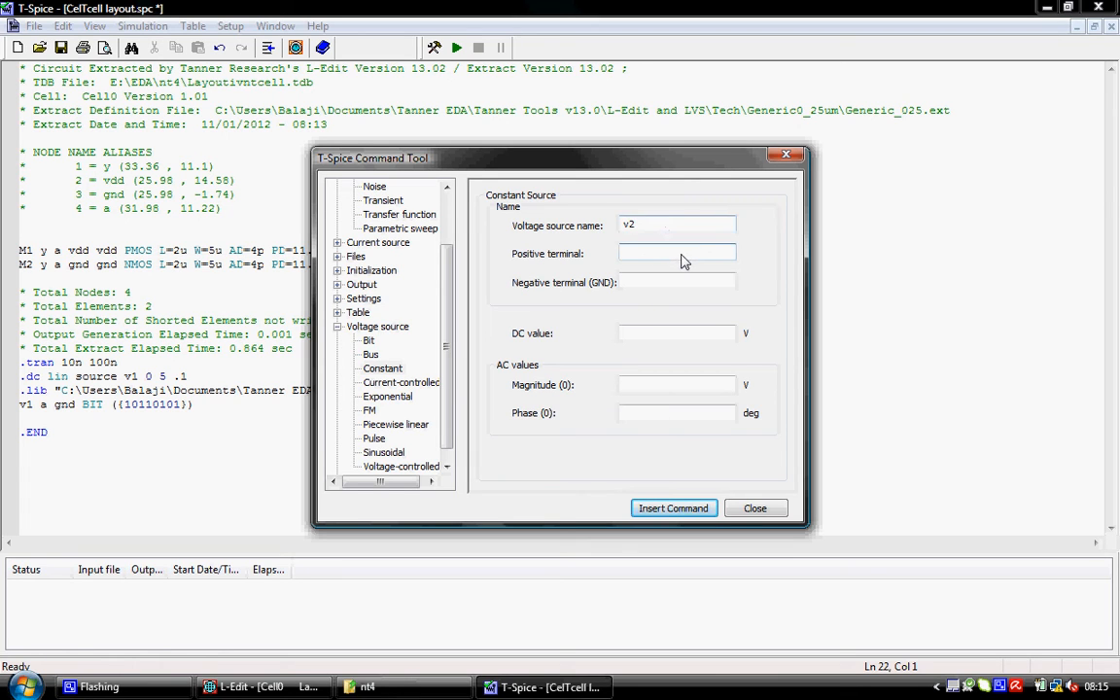
pyautogui.click(678, 287)
pyautogui.write('gnd')
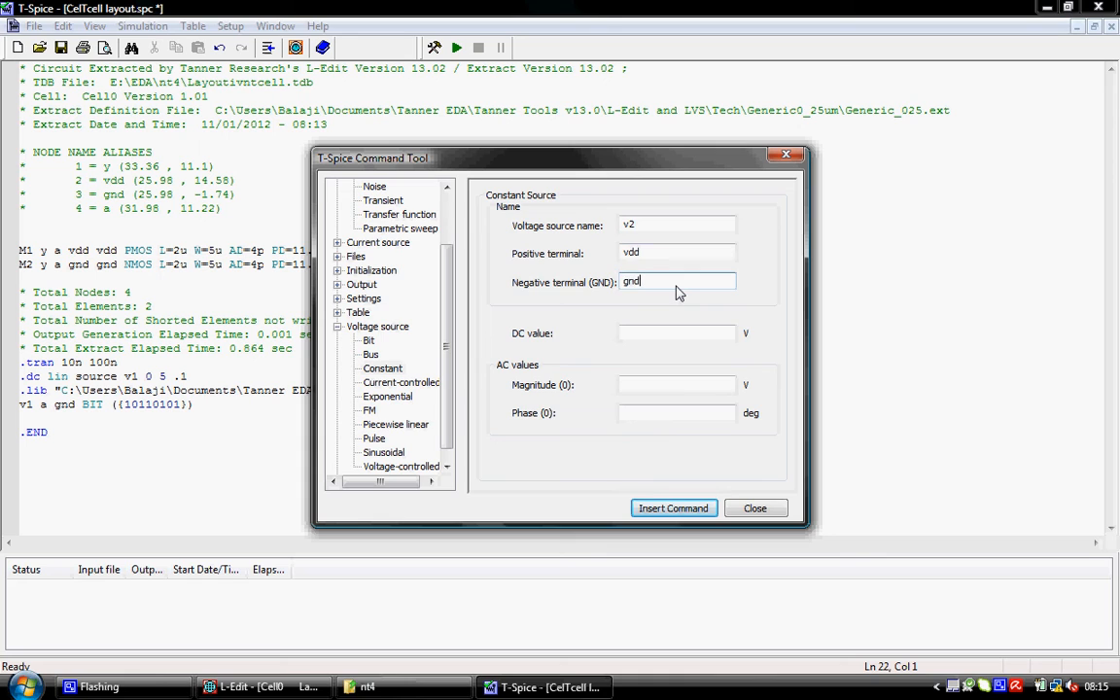
pyautogui.click(680, 330)
pyautogui.click(681, 508)
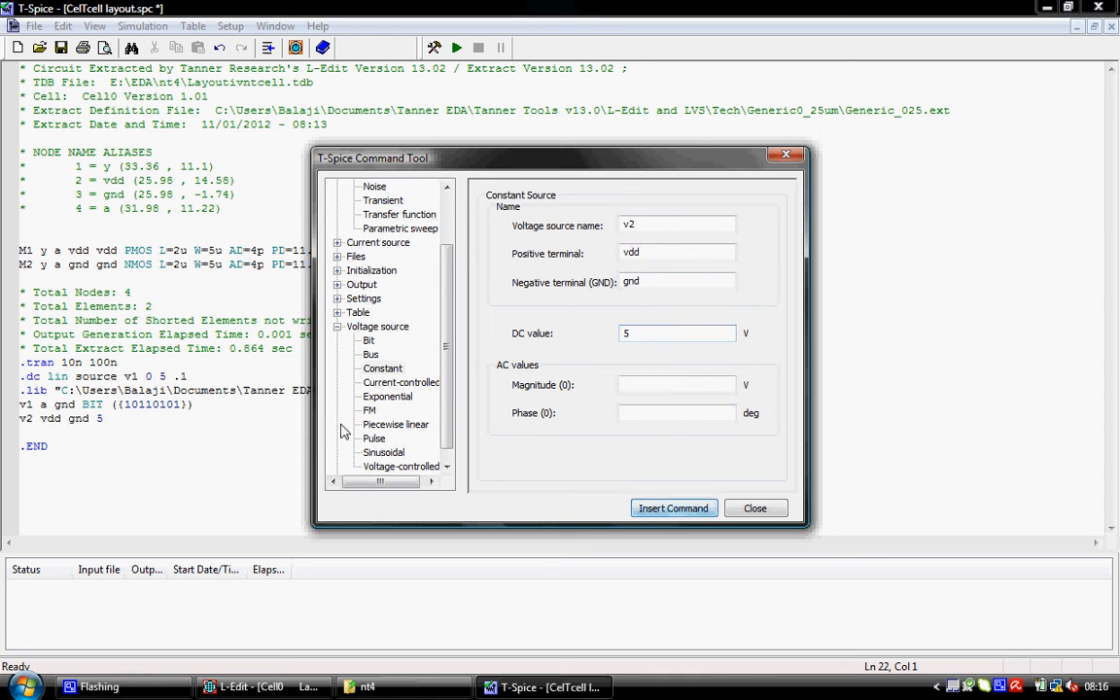
# Insert an output command that prints the DC analysis voltage of node y.
pyautogui.click(338, 329)
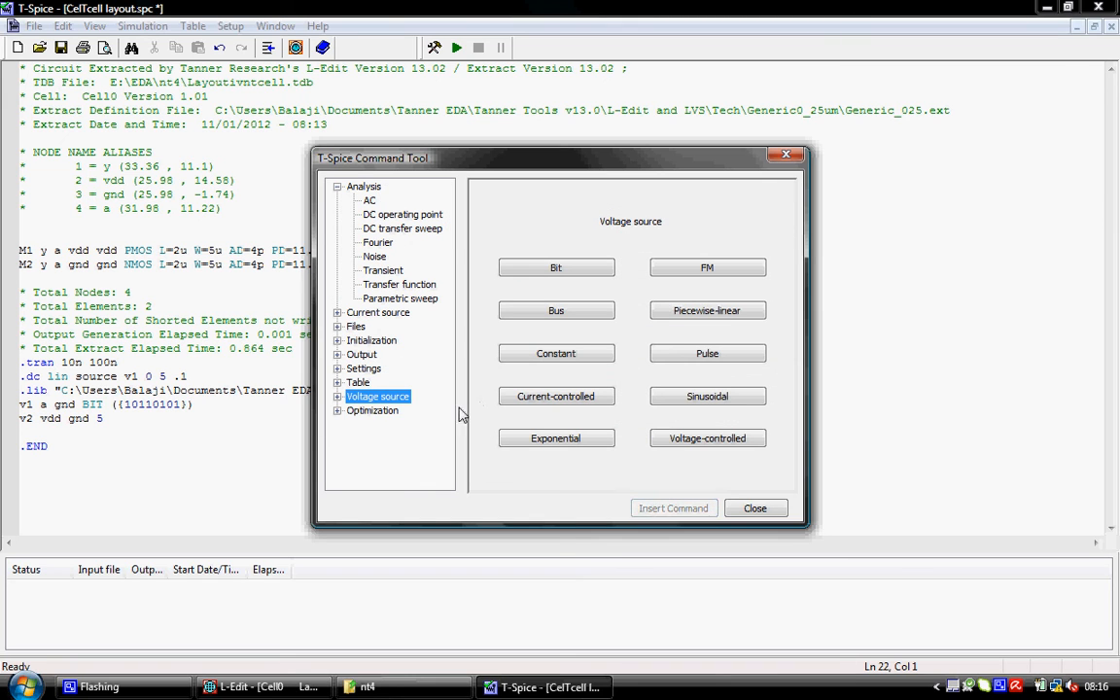
pyautogui.click(361, 356)
pyautogui.click(539, 350)
pyautogui.click(669, 241)
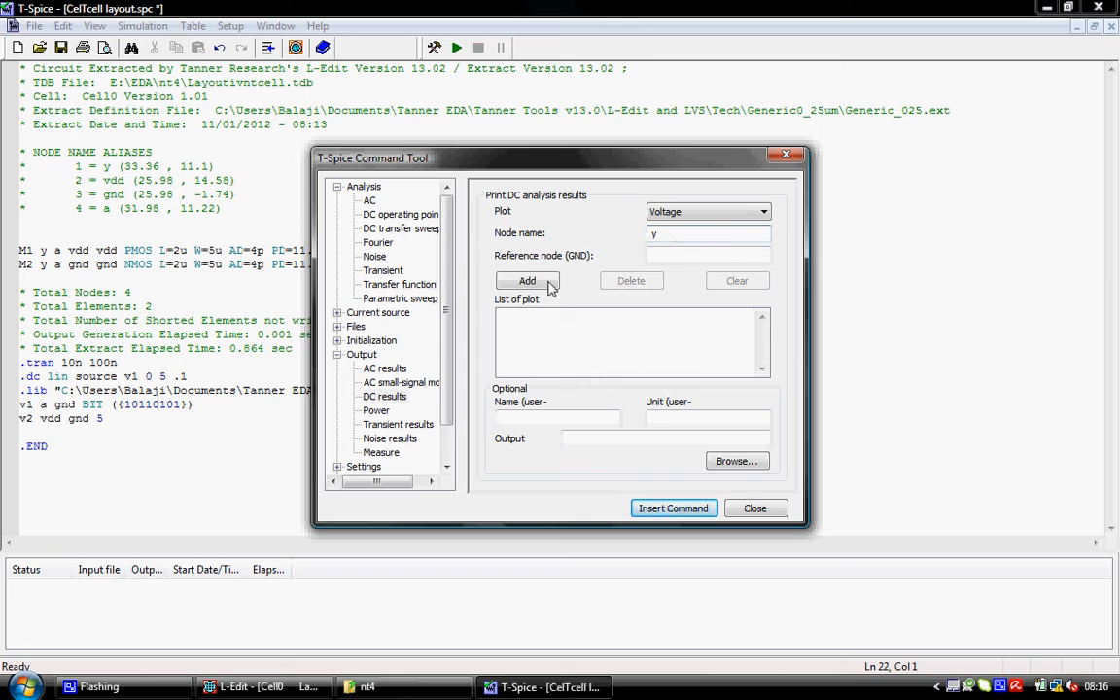
pyautogui.click(535, 281)
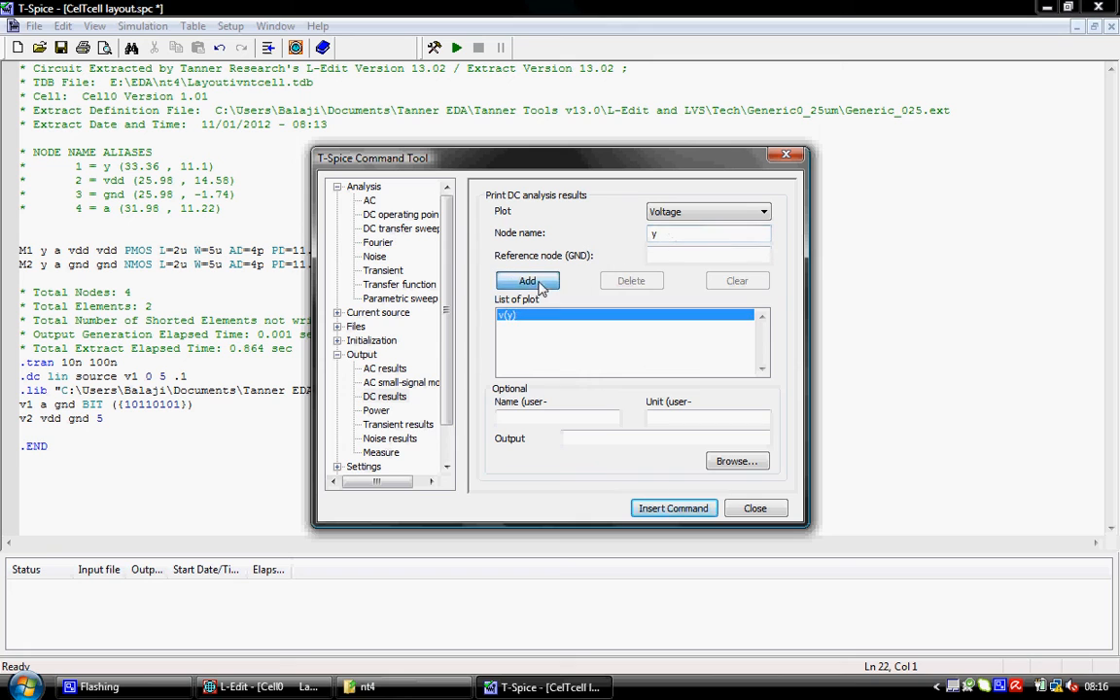
pyautogui.click(674, 510)
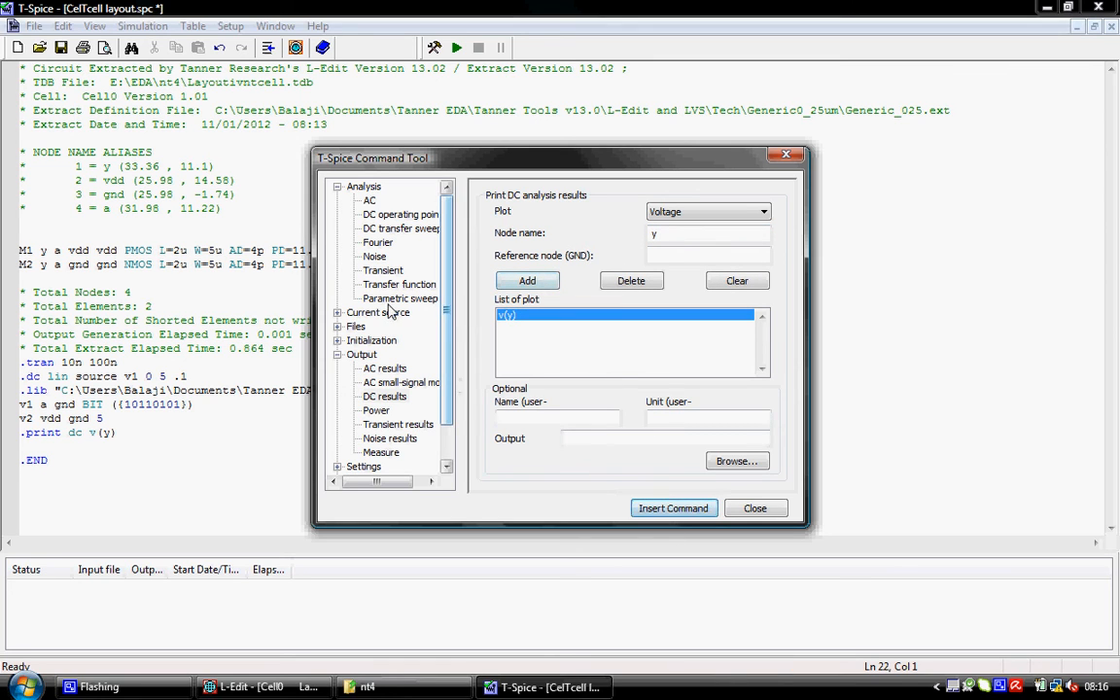
# Insert an output command that prints the transient analysis voltages of nodes a and y.
pyautogui.click(391, 425)
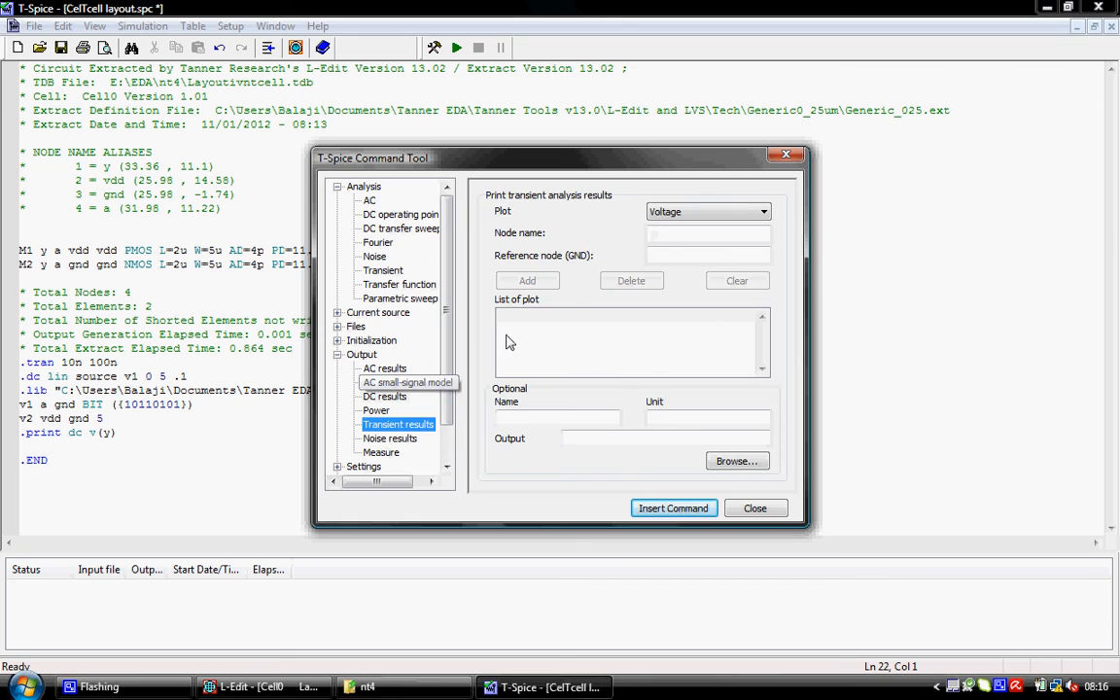
pyautogui.write('a')
pyautogui.click(527, 280)
pyautogui.moveTo(668, 234); pyautogui.dragTo(627, 237)
pyautogui.write('y')
pyautogui.click(528, 281)
pyautogui.click(697, 507)
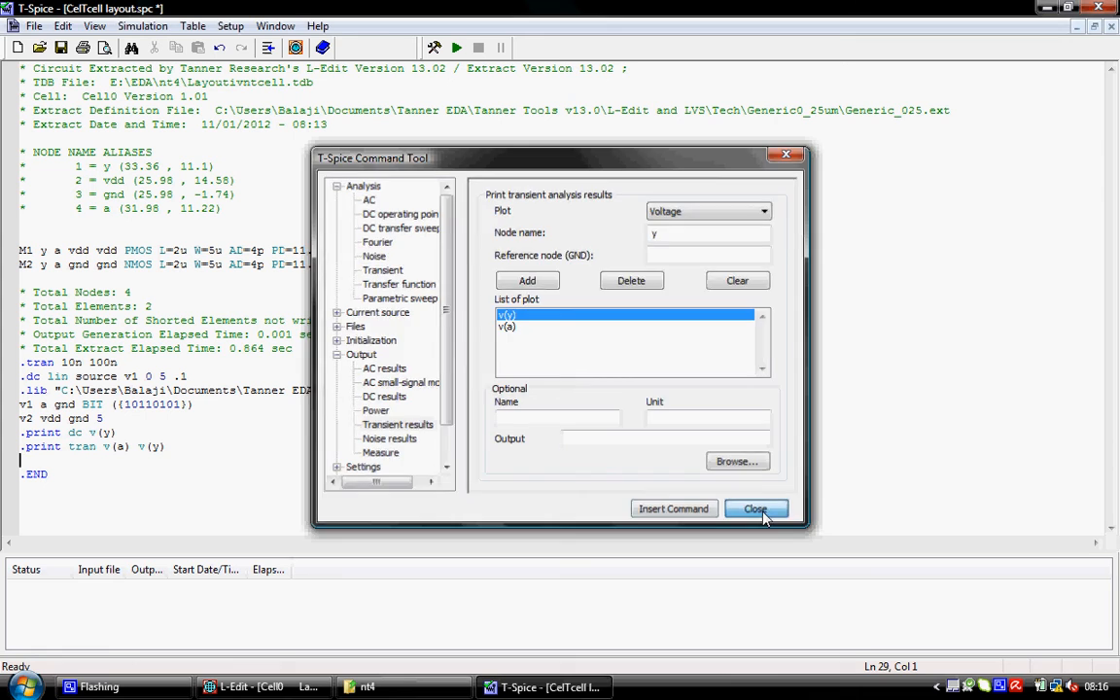
# Close the command tool, add an .op command on the line before .END and save the netlist.
pyautogui.click(755, 509)
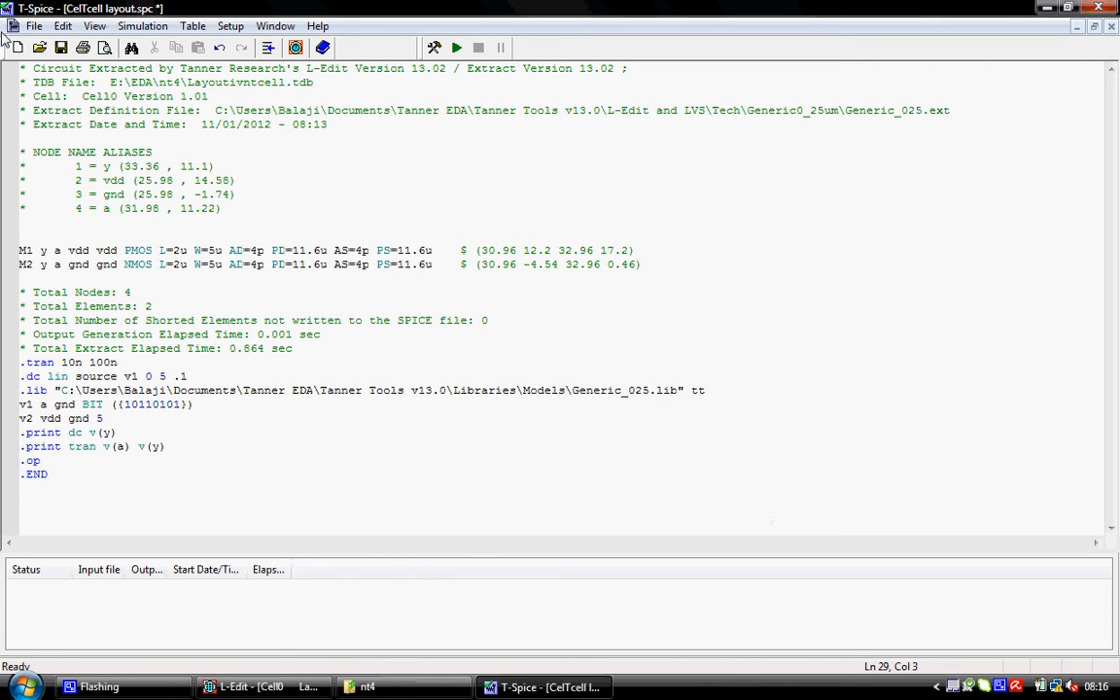
pyautogui.click(61, 48)
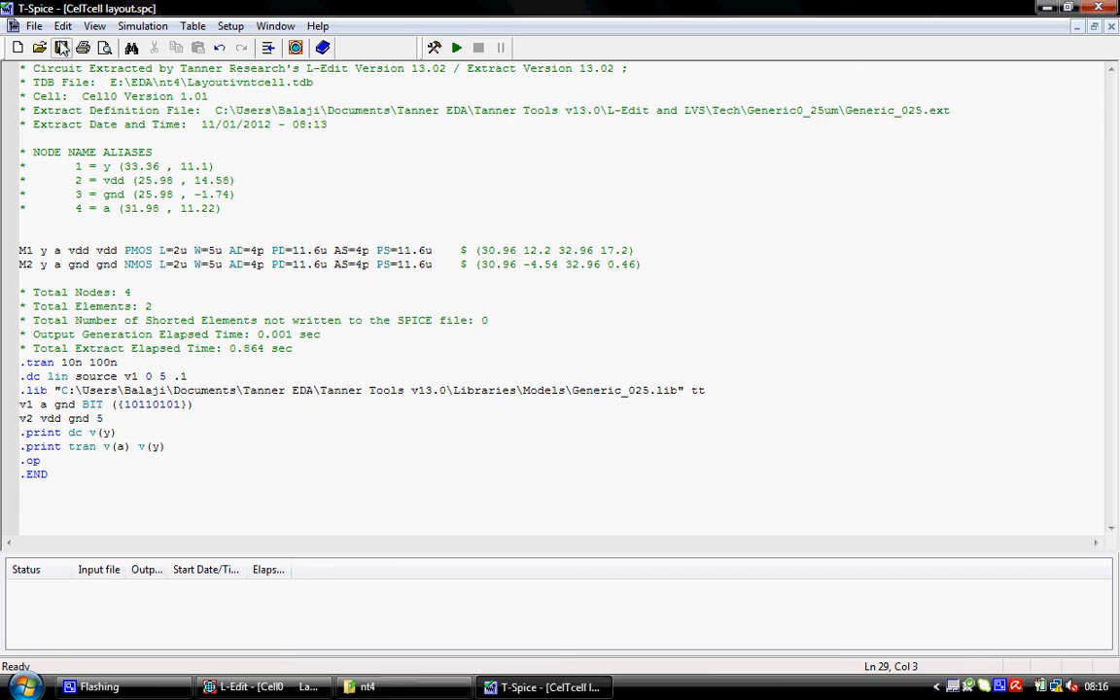
# Run the simulation and split the transient v(y) and v(a) waveforms into separate charts in W-Edit, with all traces selected.
pyautogui.click(456, 48)
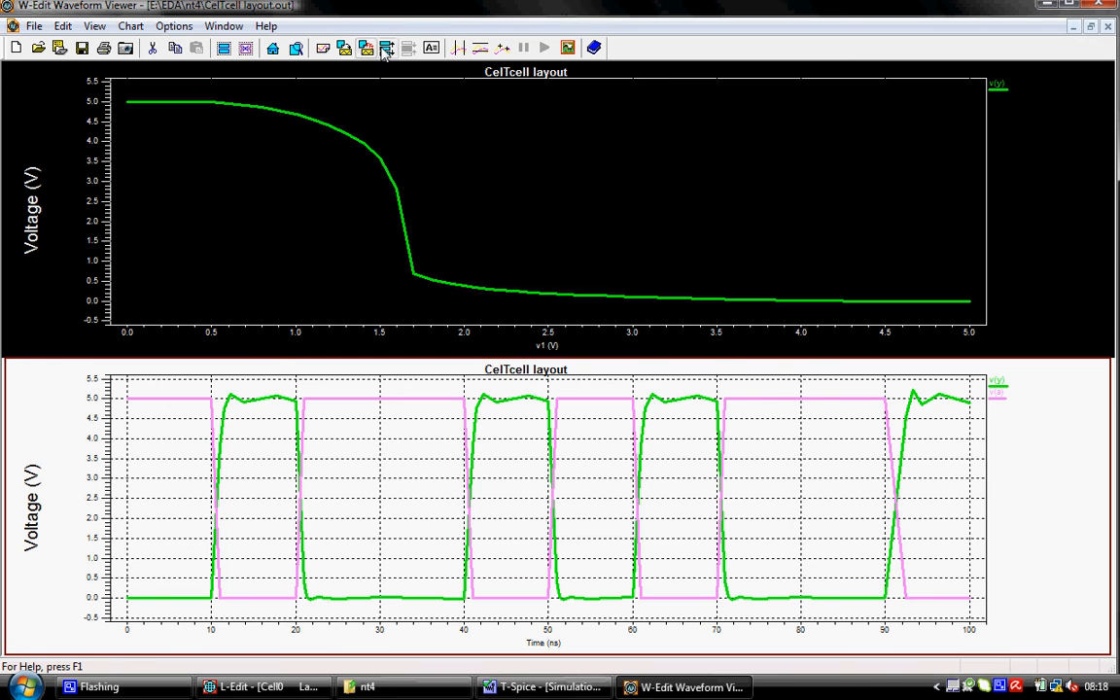
pyautogui.click(345, 48)
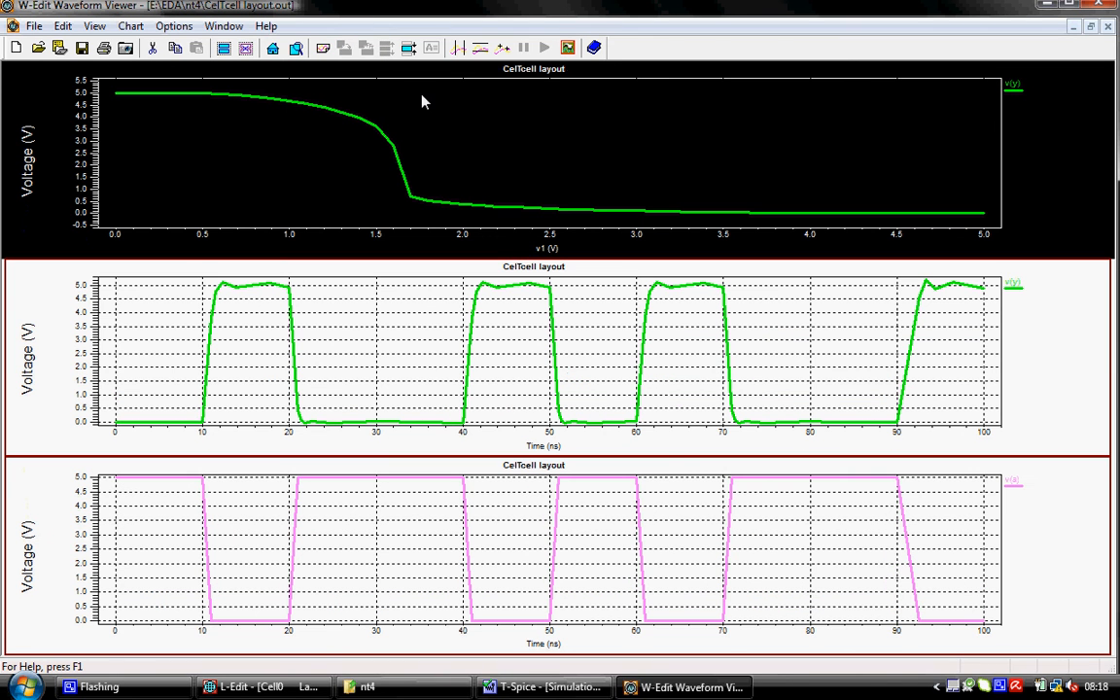
pyautogui.click(223, 49)
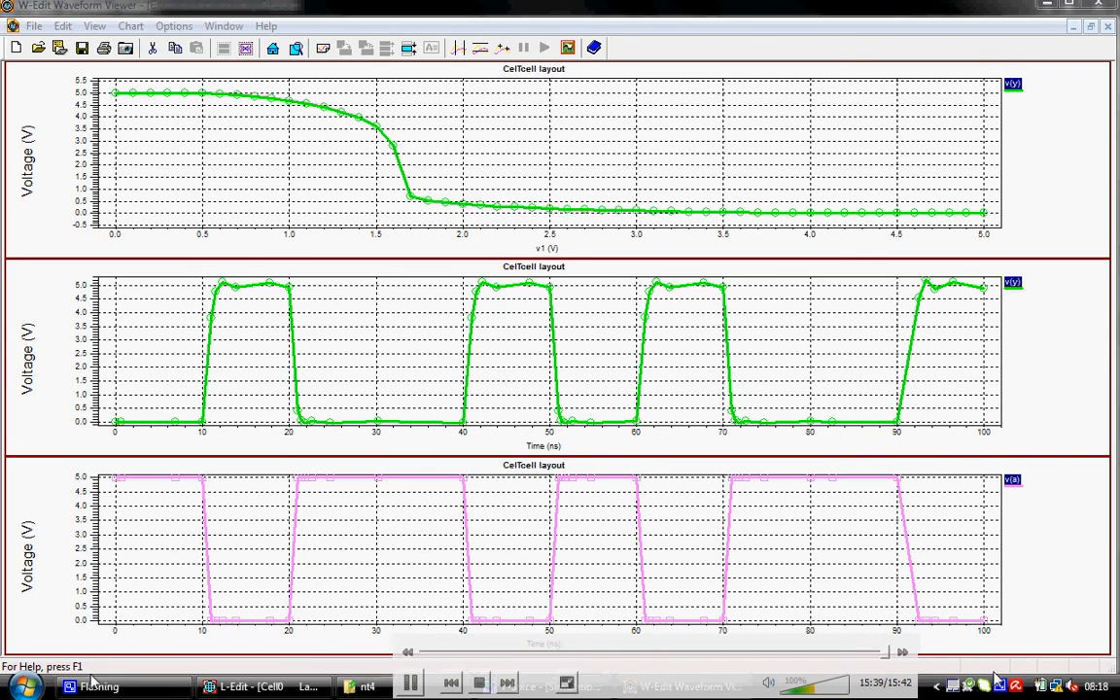
pyautogui.rightClick(1002, 690)
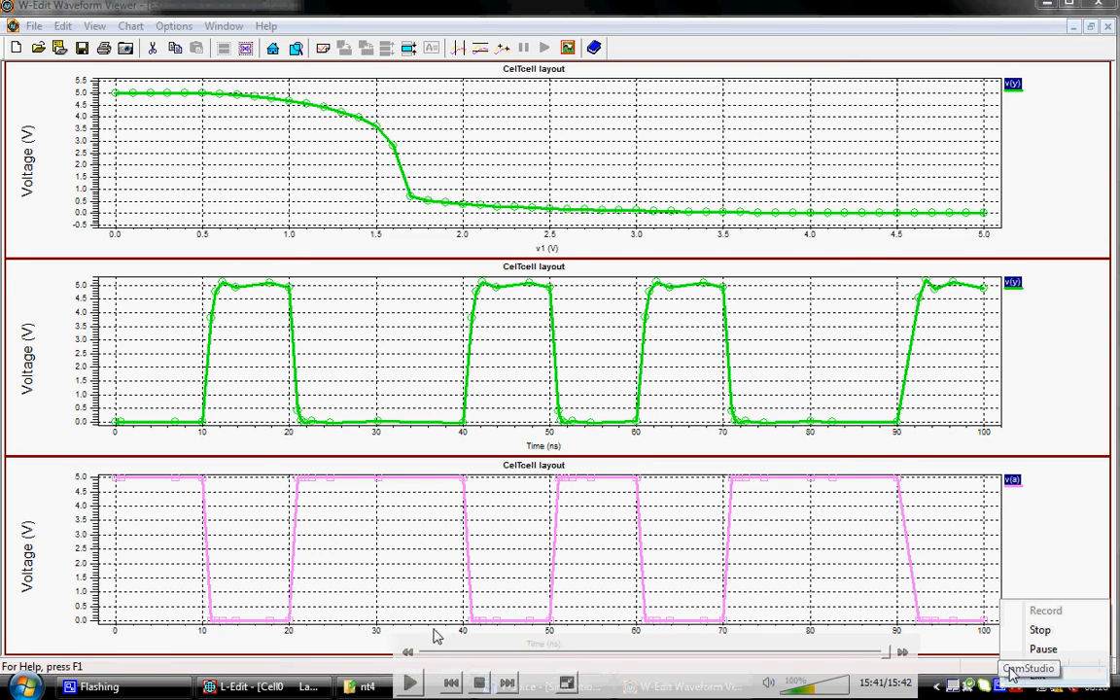
pyautogui.click(565, 686)
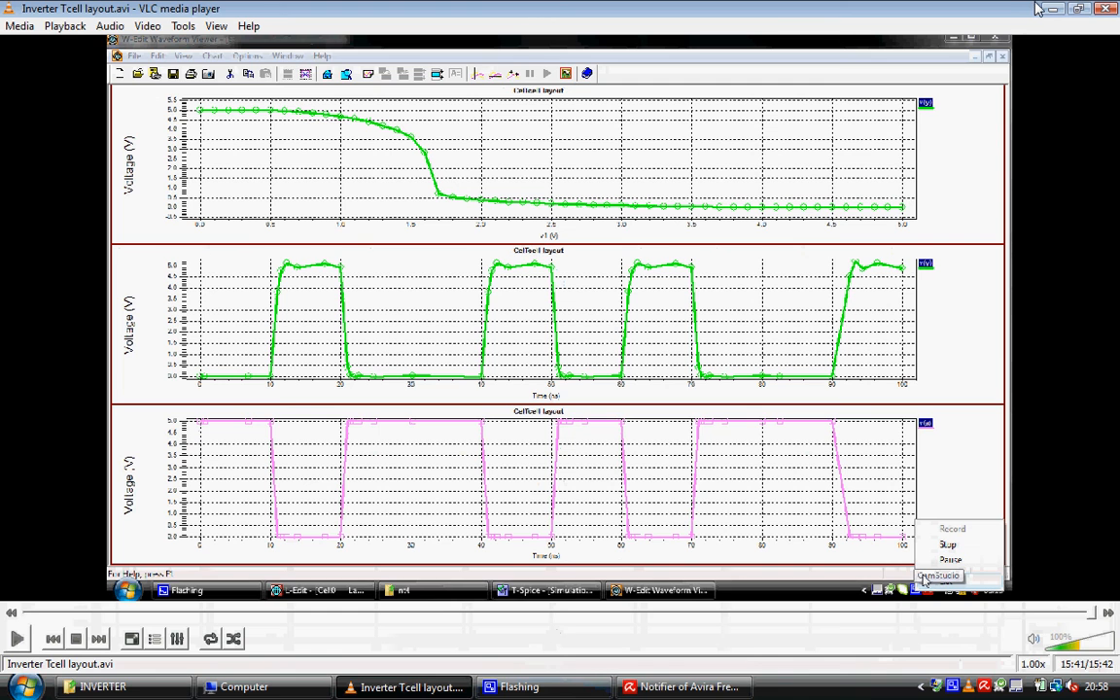
pyautogui.click(1051, 10)
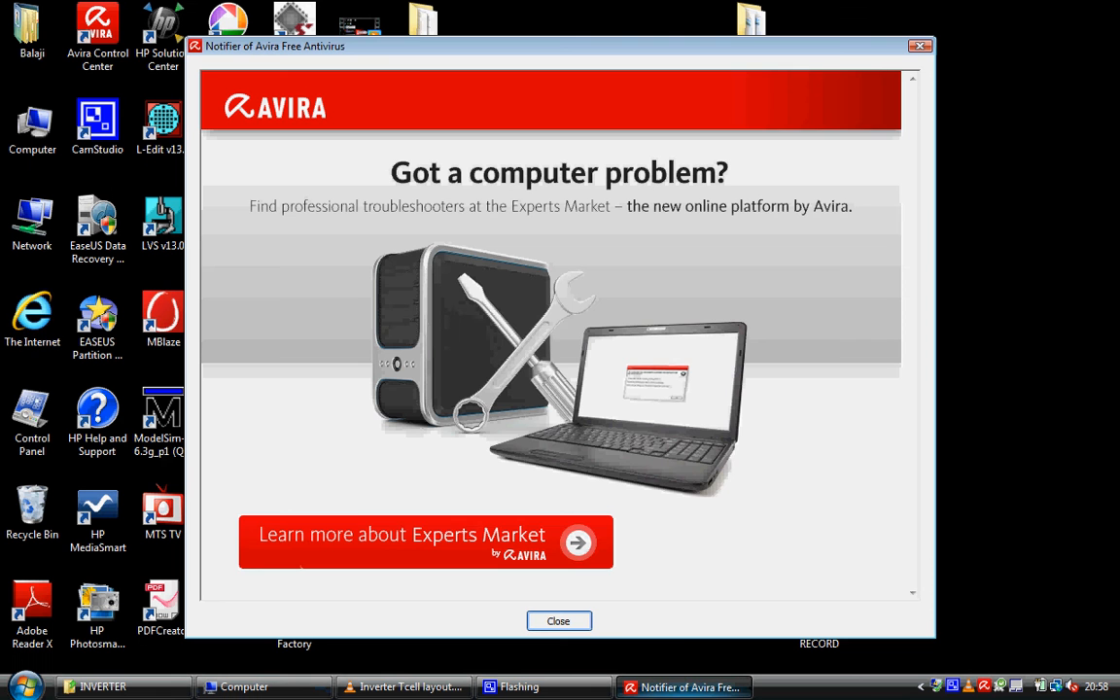
pyautogui.rightClick(982, 687)
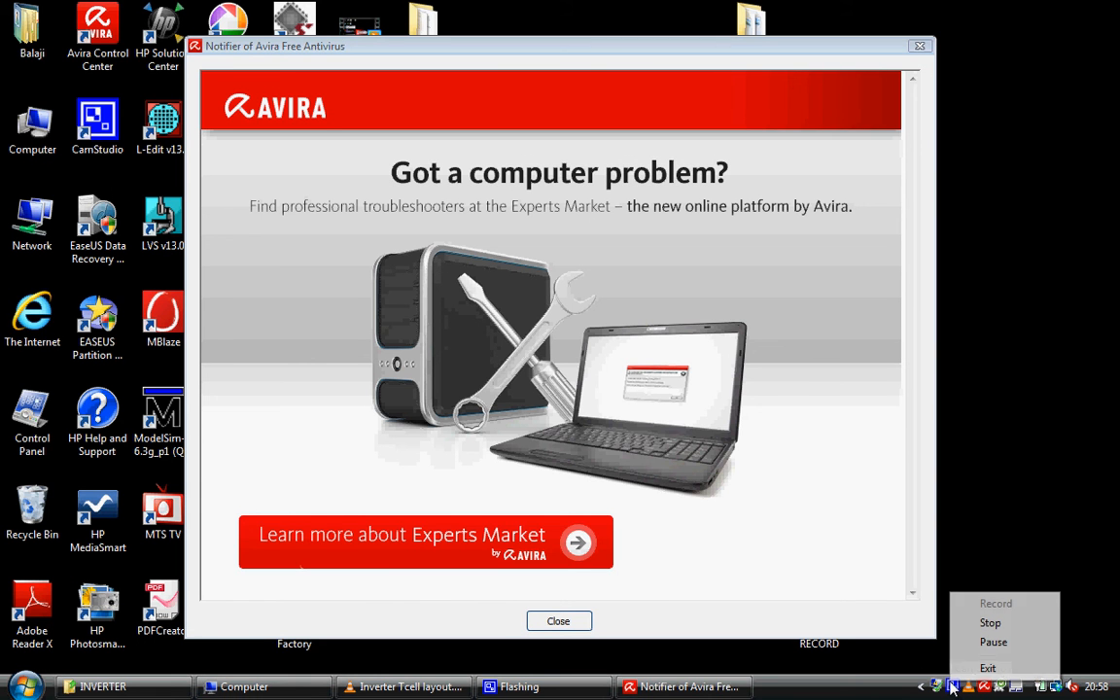